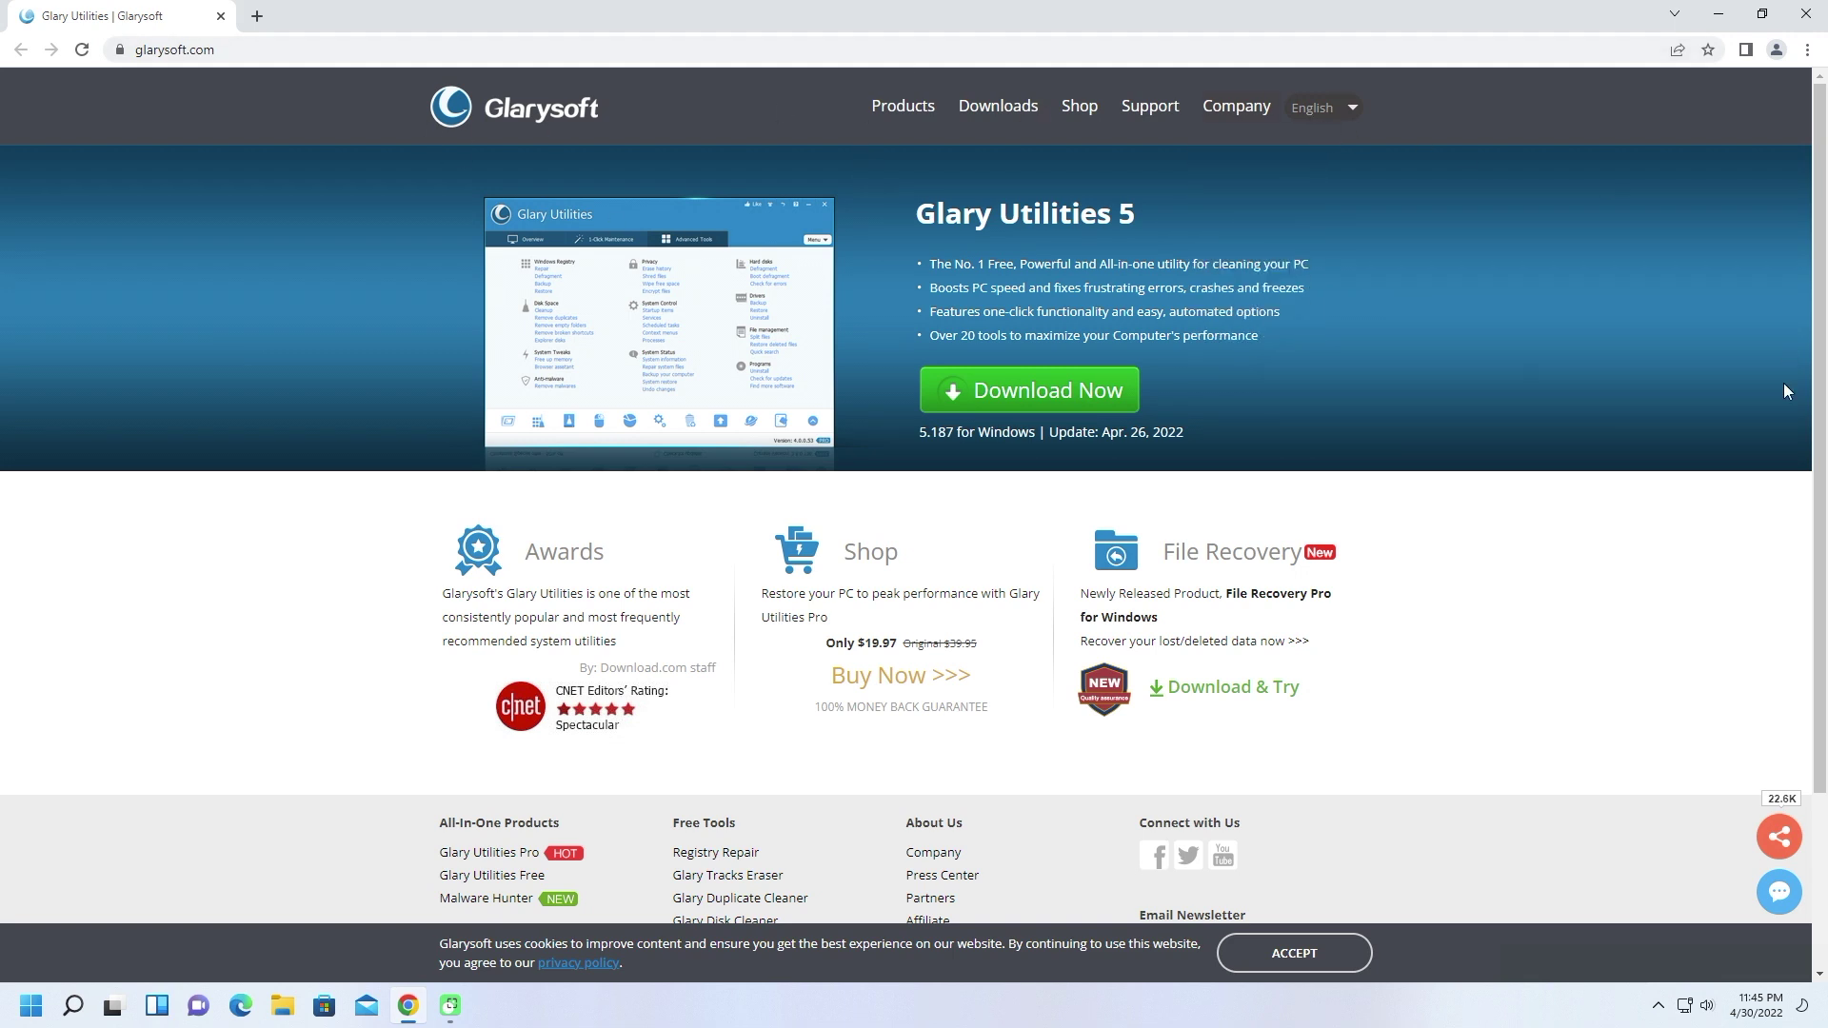
Step: Download the Glary Utilities installer gu5setup.exe from glarysoft.com with Download Now
click(1002, 403)
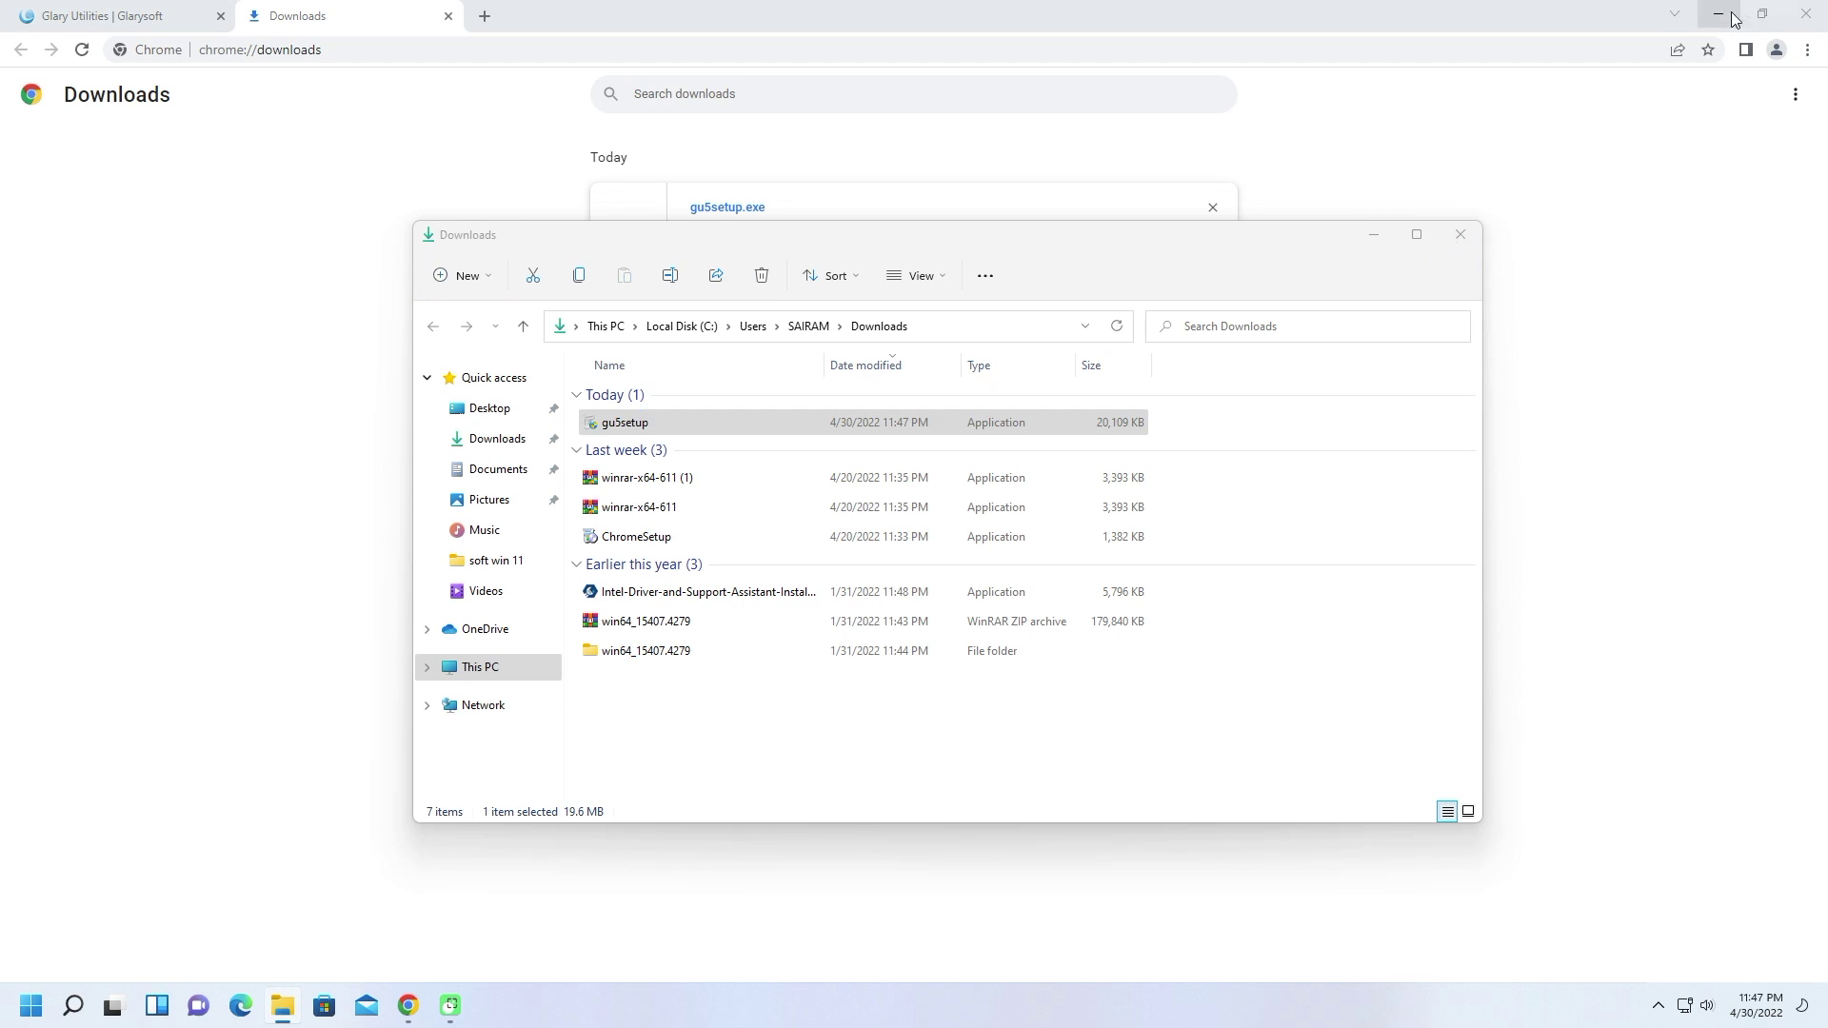
Step: Minimize Chrome and the Downloads folder window to reveal the desktop
click(1719, 13)
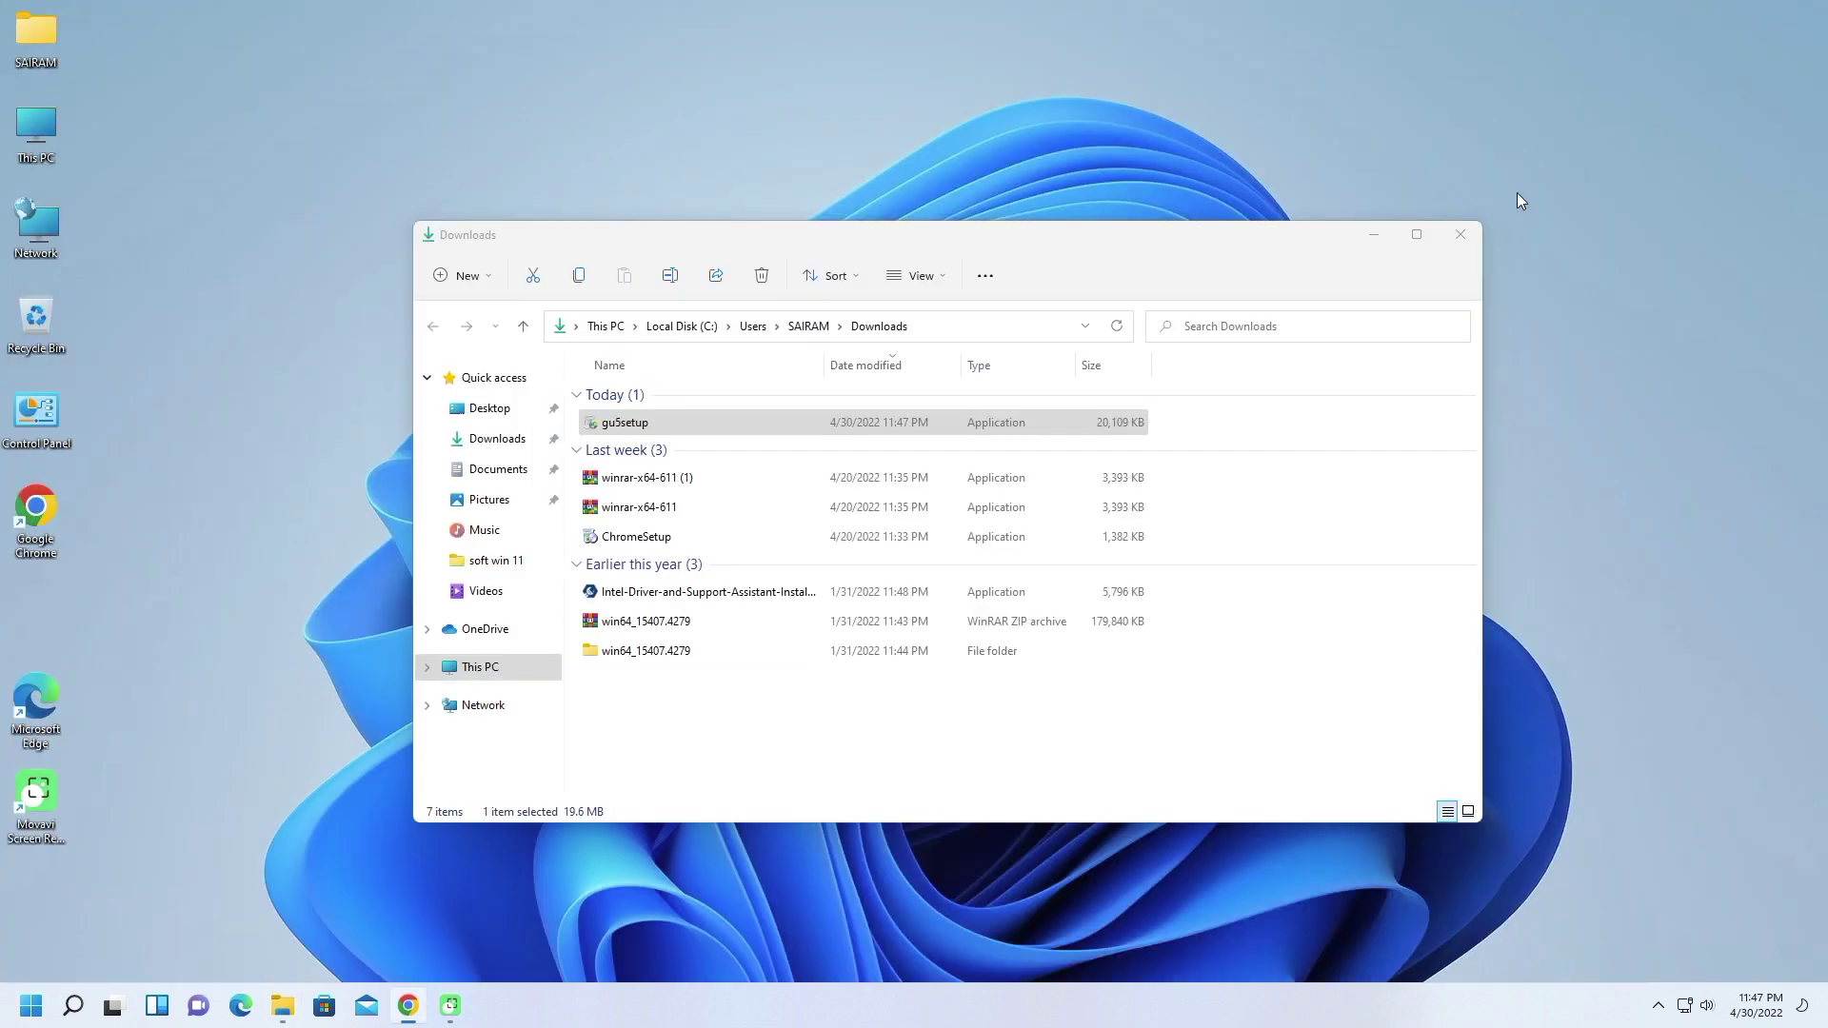
click(1373, 236)
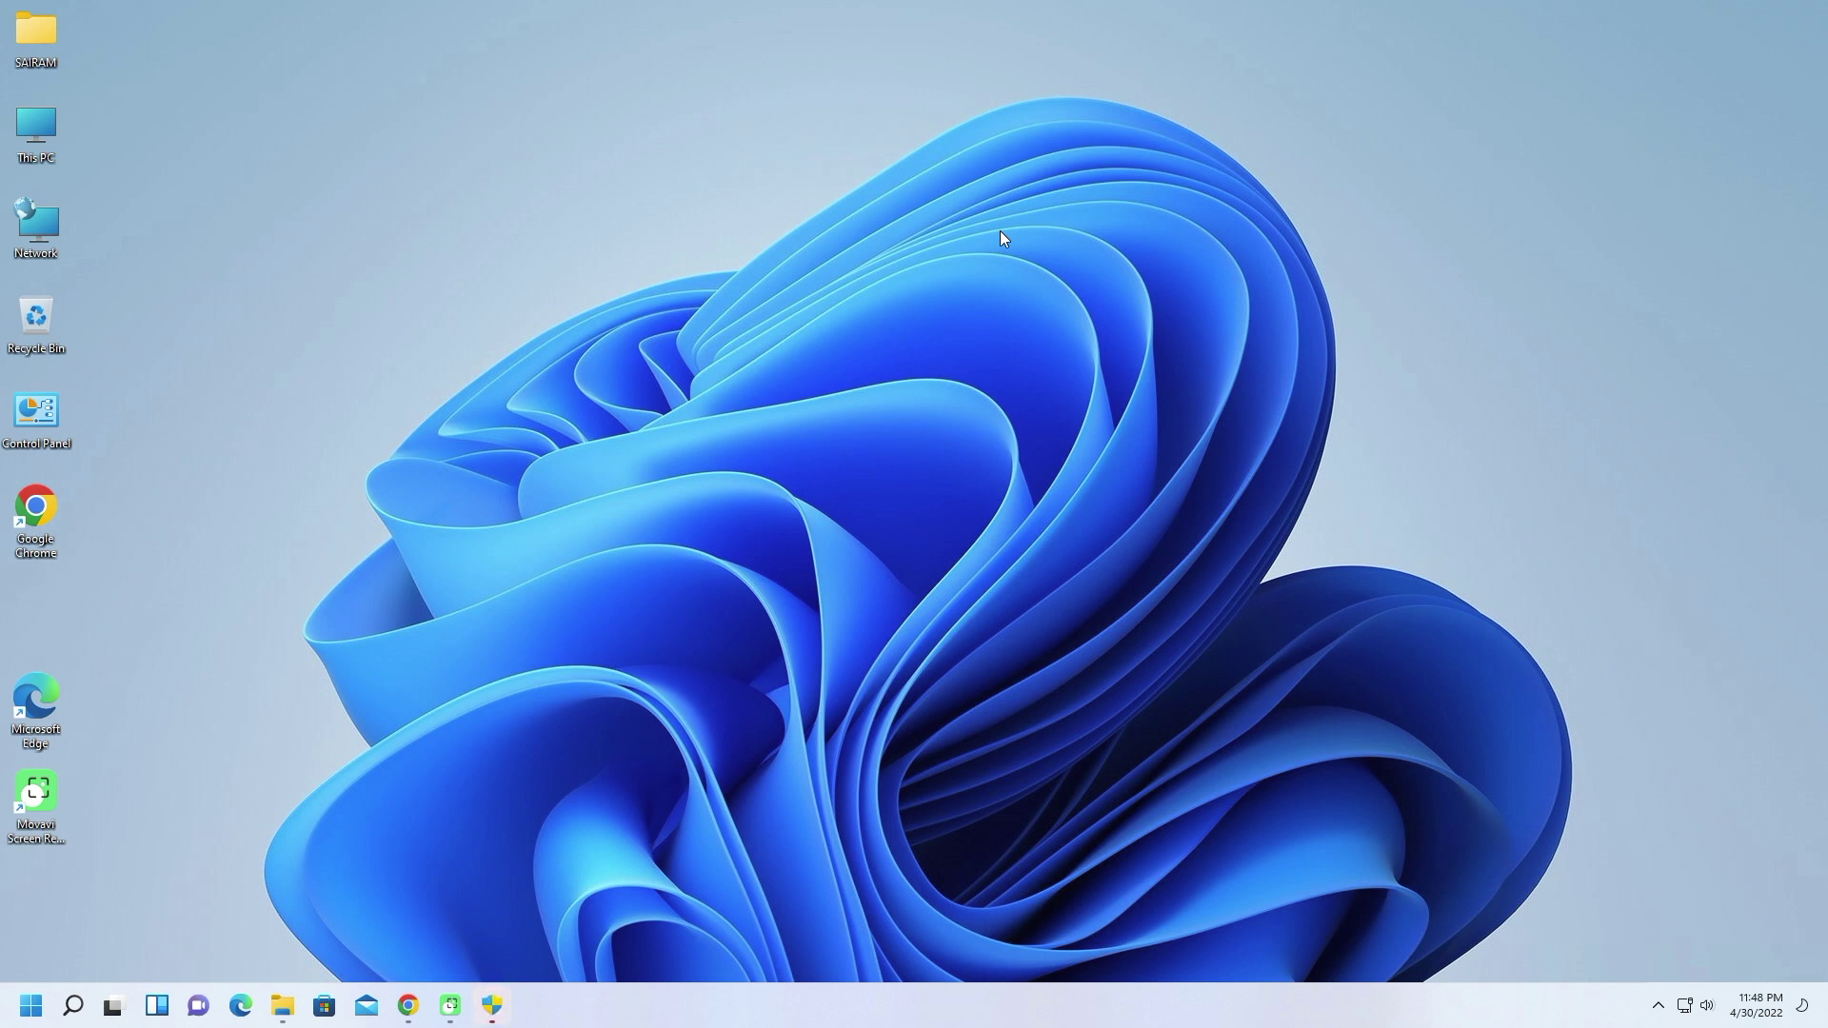
Step: Run gu5setup and install Glary Utilities 5.187, accepting the licence and default location
click(496, 1007)
click(1022, 654)
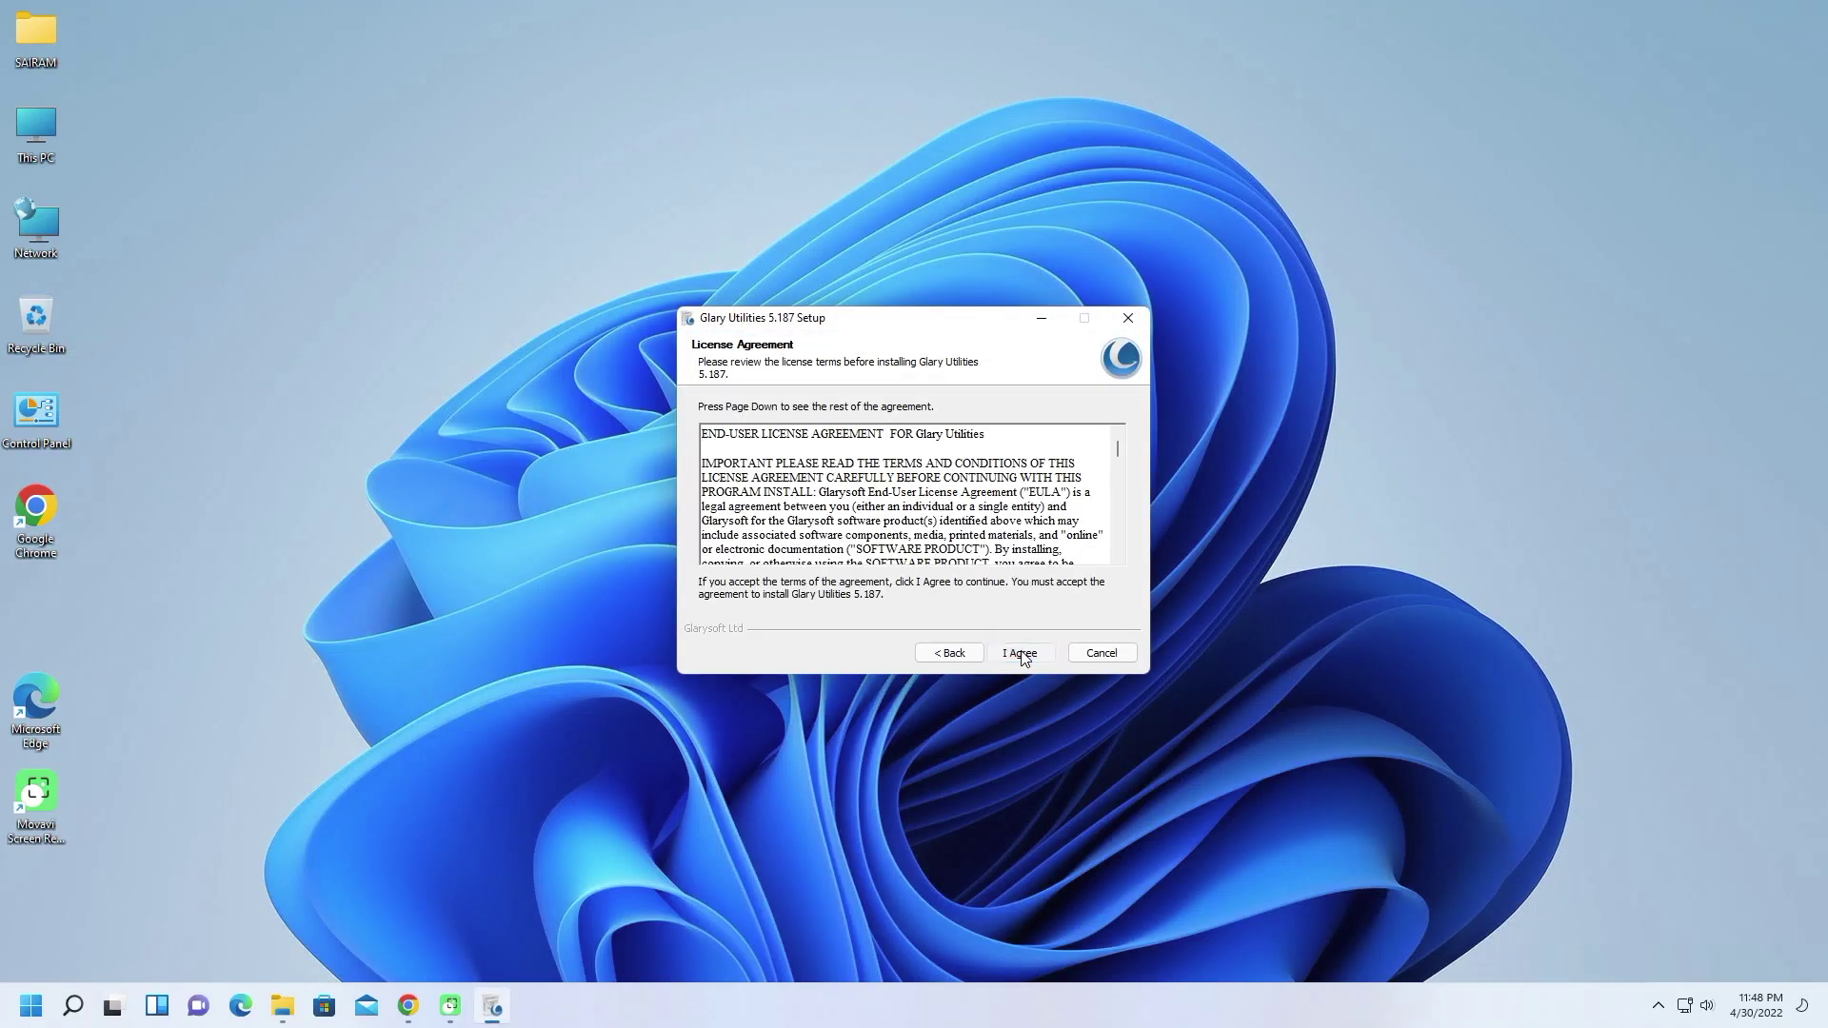
click(1022, 654)
click(1021, 655)
click(1020, 654)
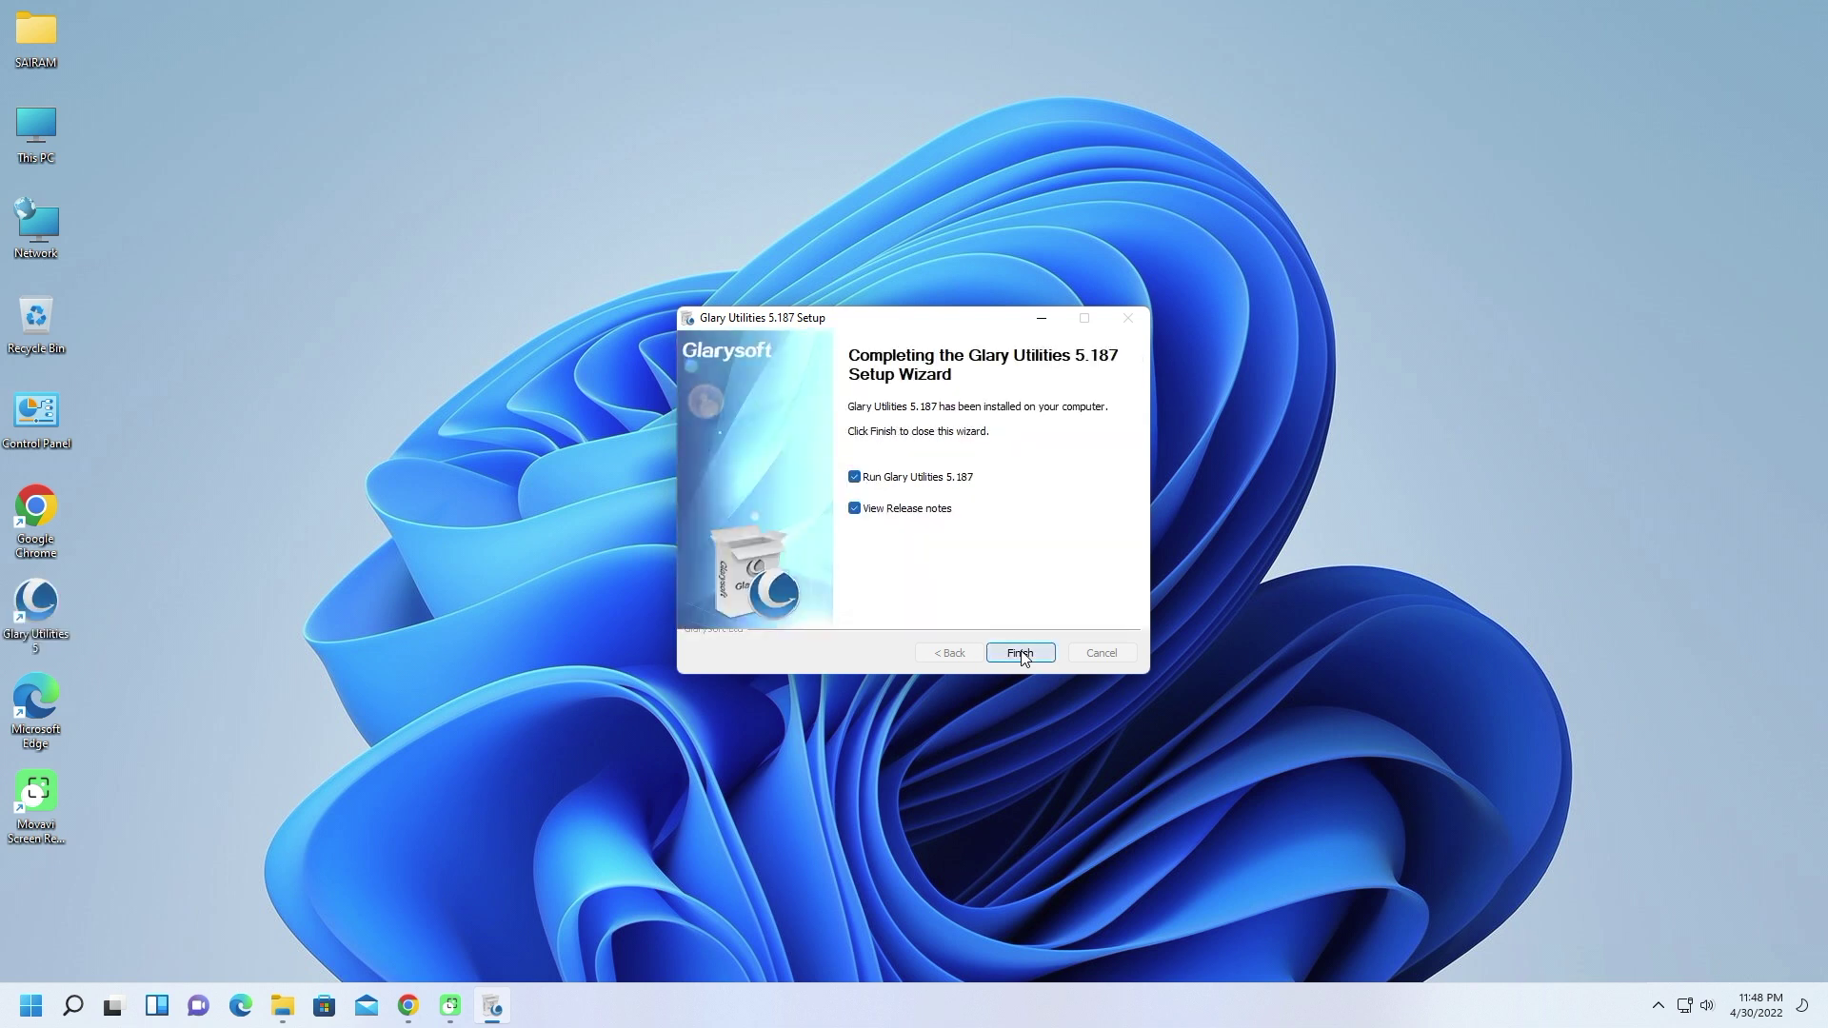
Step: Finish the setup wizard and close the Edge release-notes window
click(1020, 653)
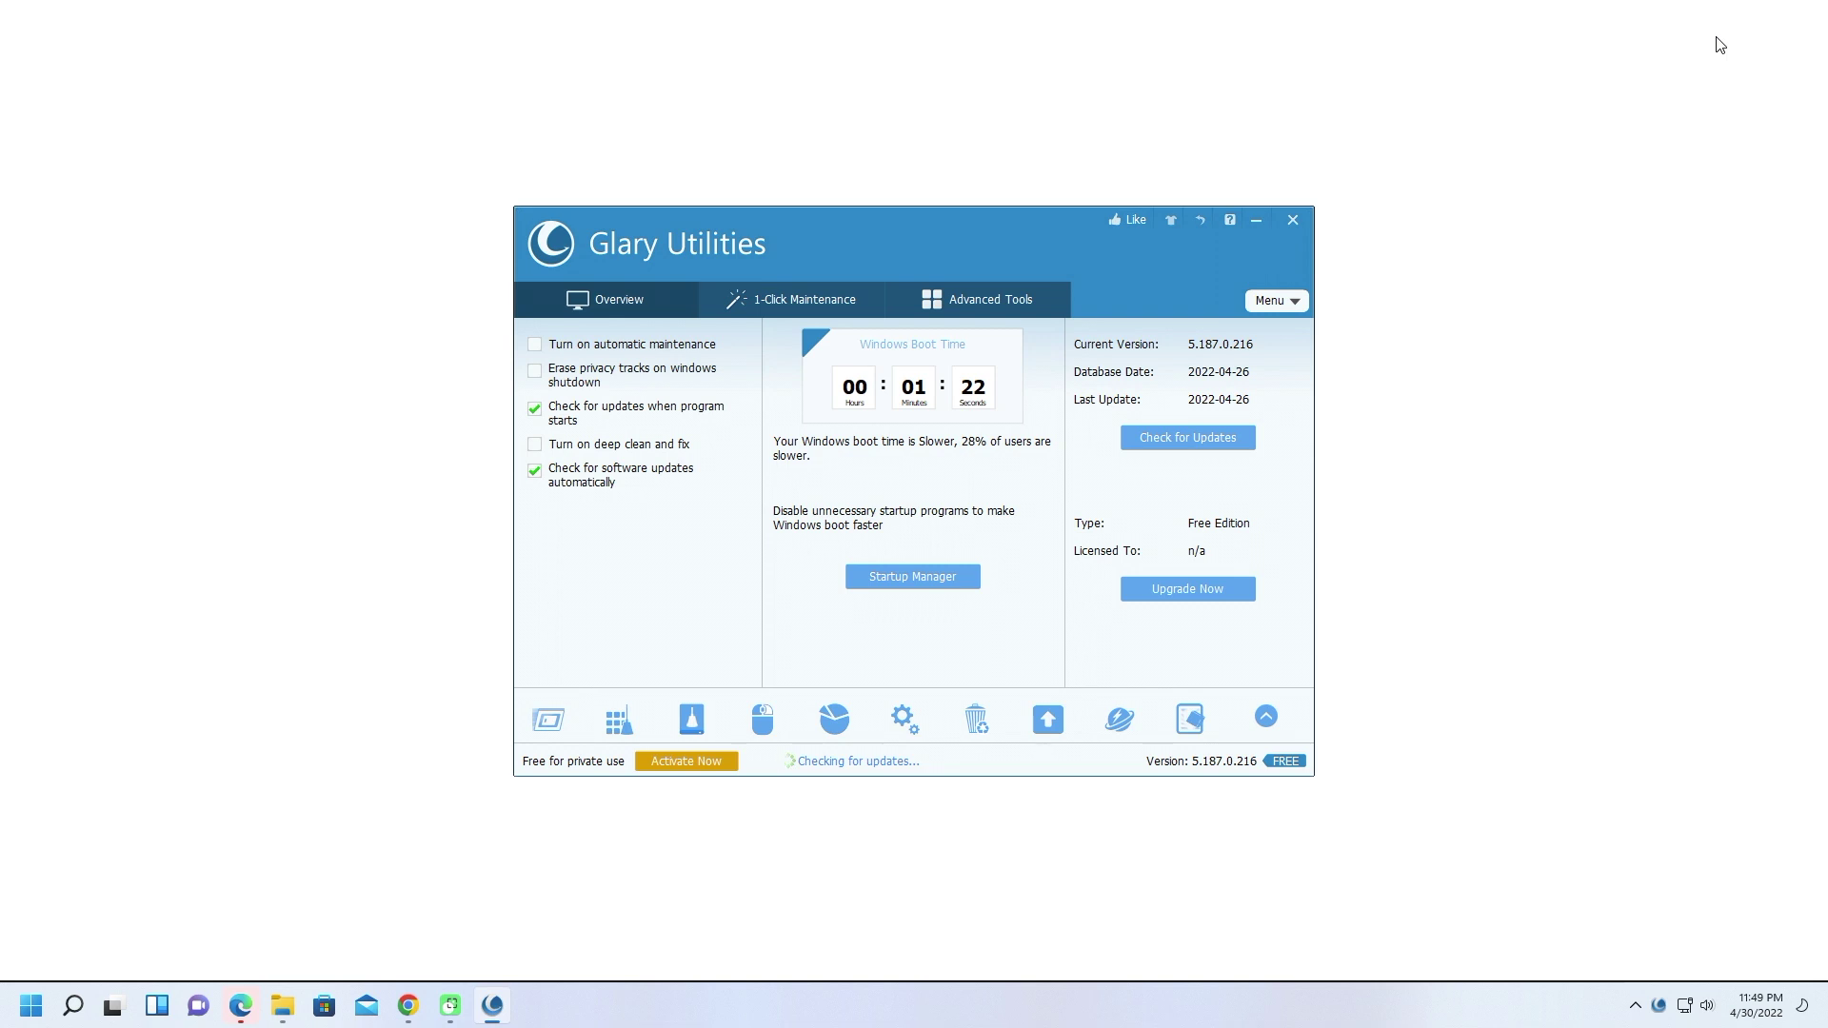
click(1809, 11)
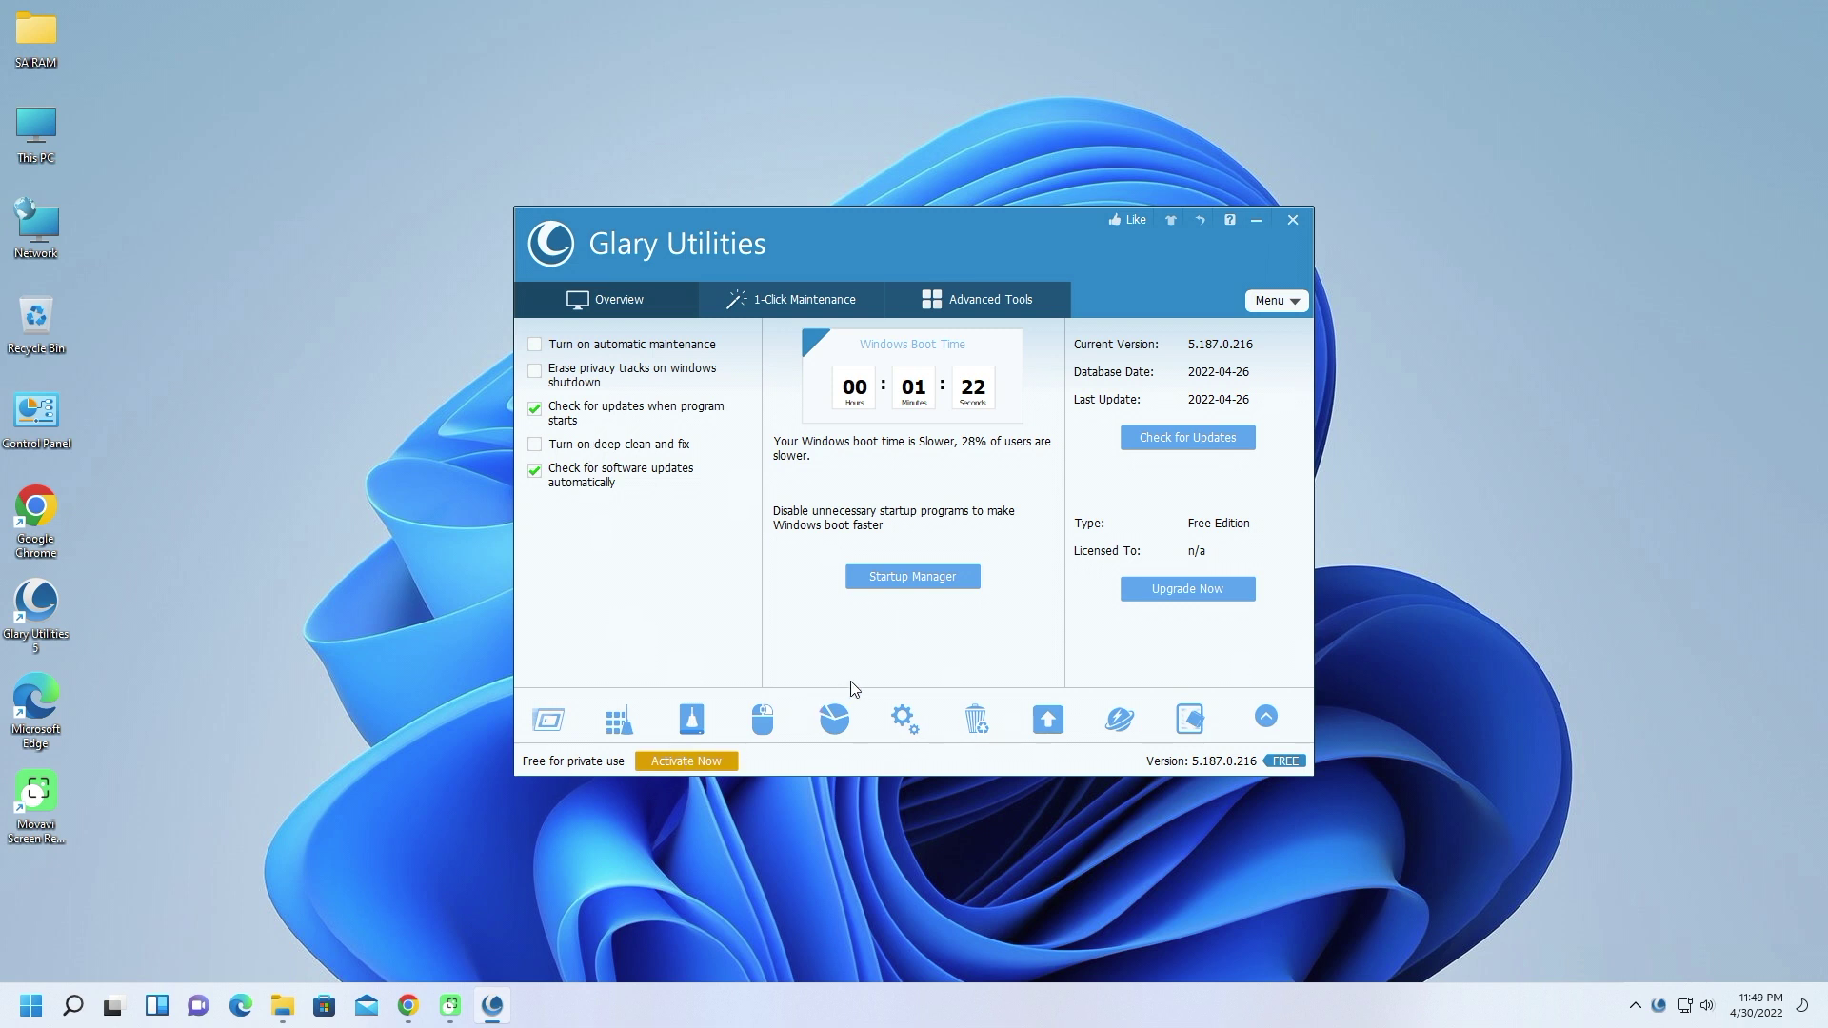
Step: Run a 1-Click Maintenance scan, let it close Chrome, and repair all found issues
click(789, 302)
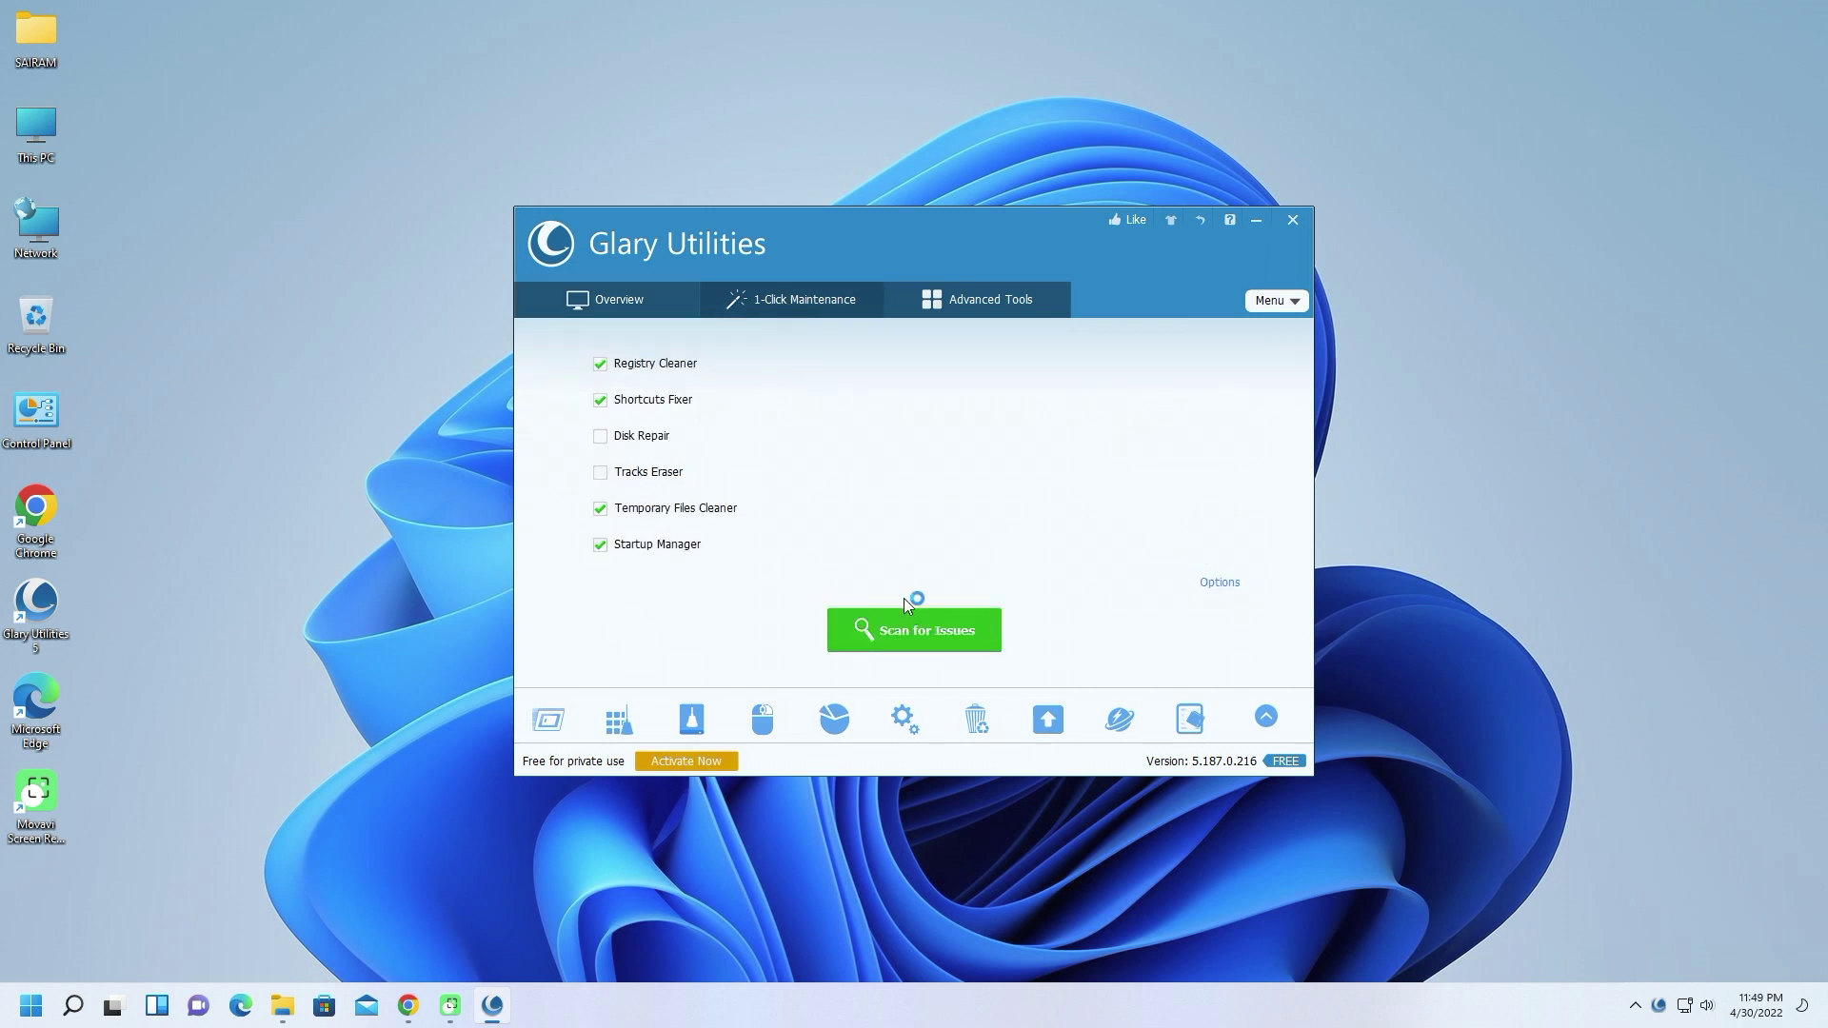
click(863, 631)
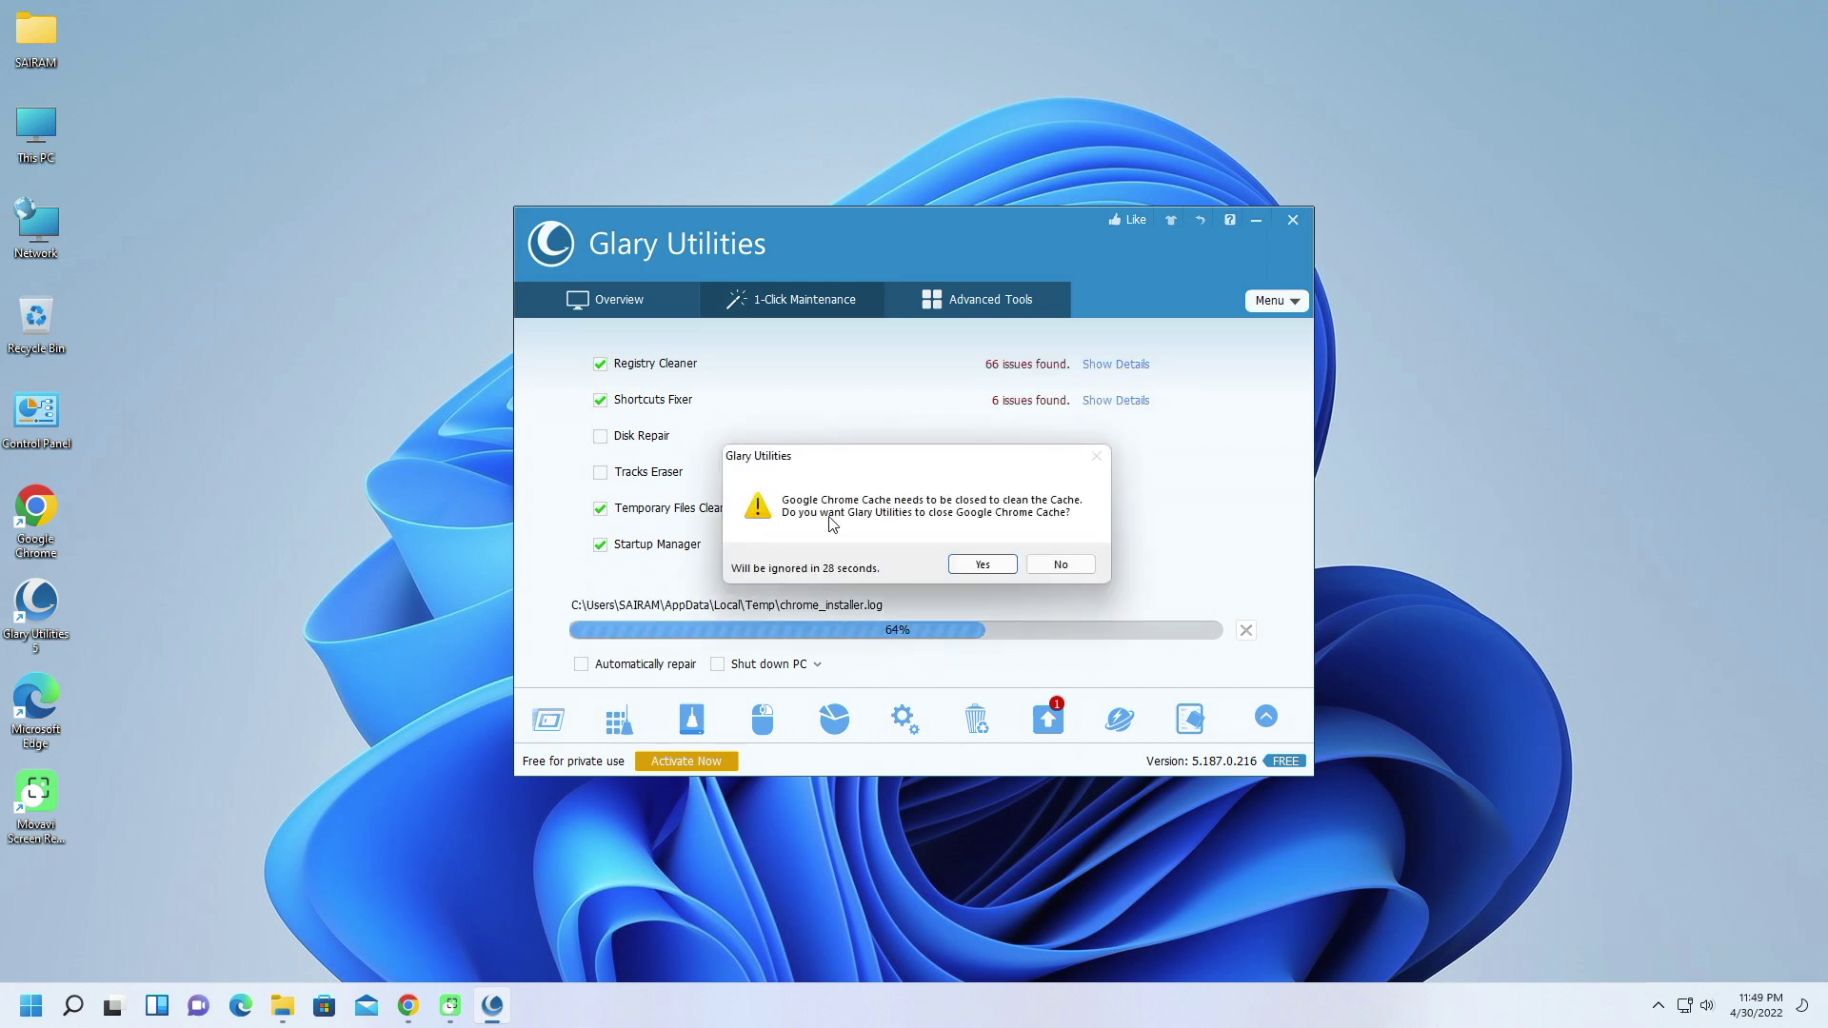
click(989, 567)
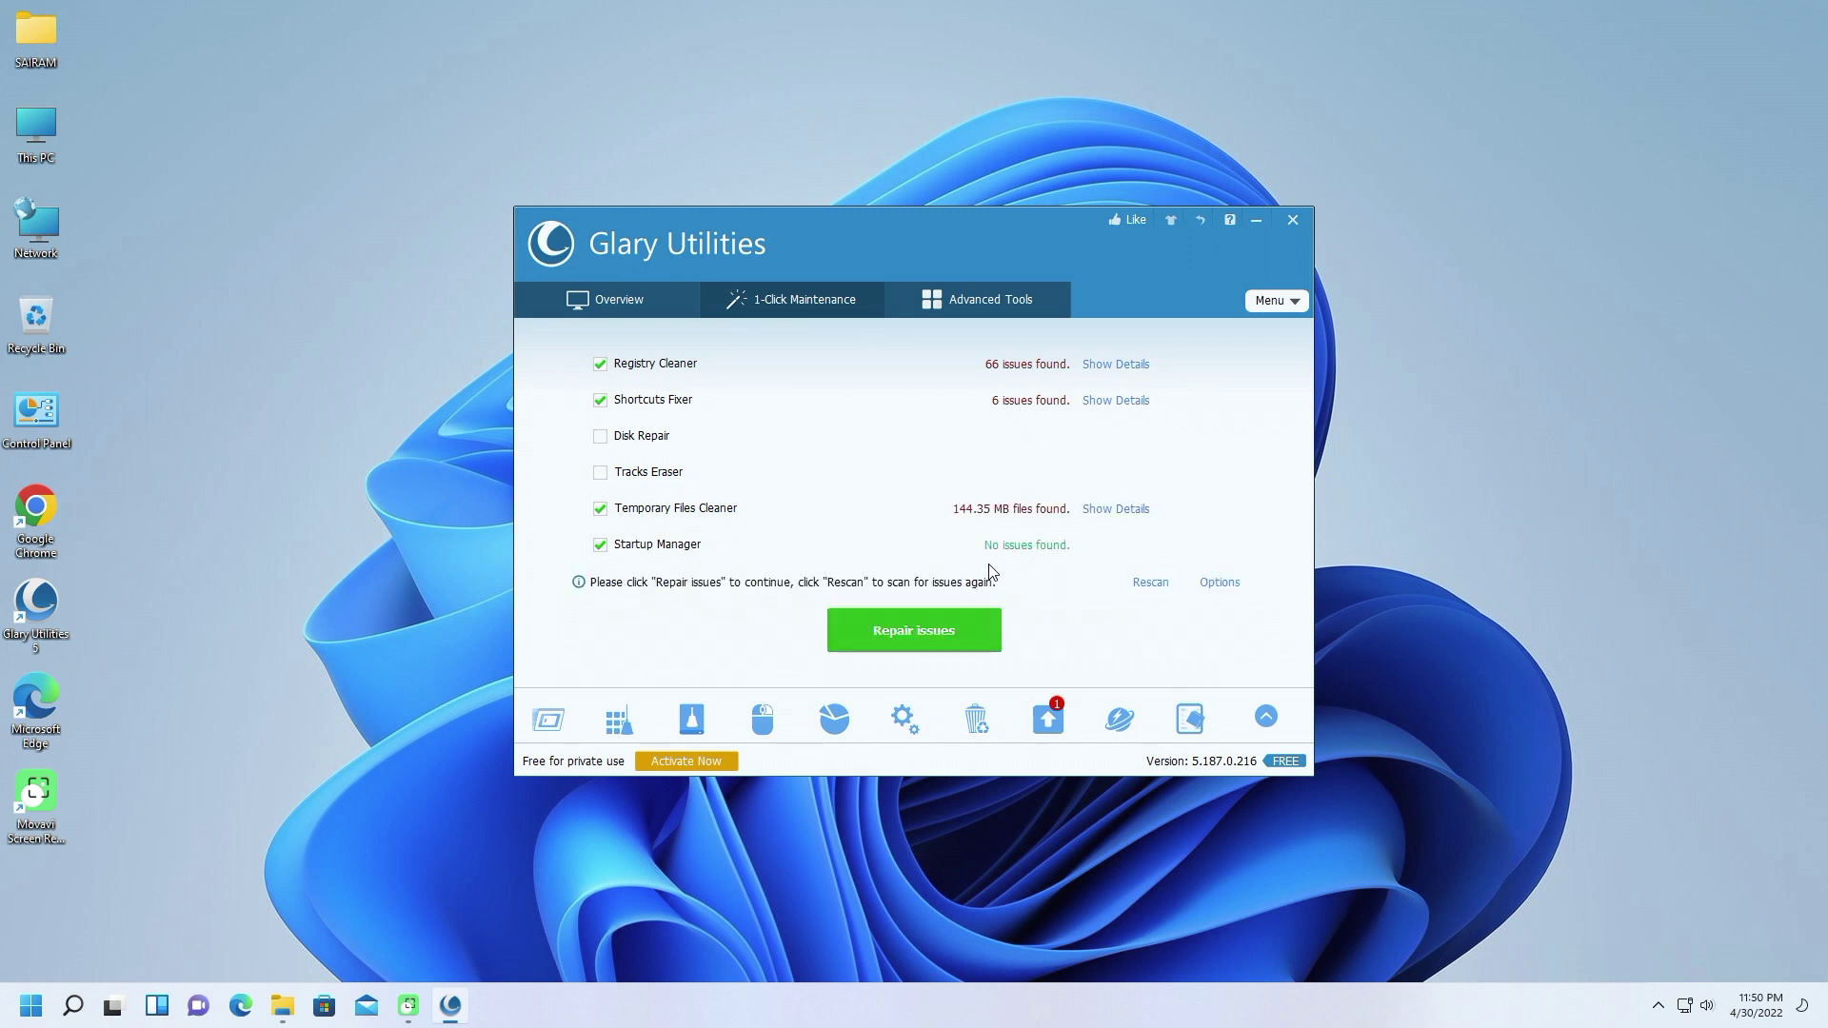
click(953, 635)
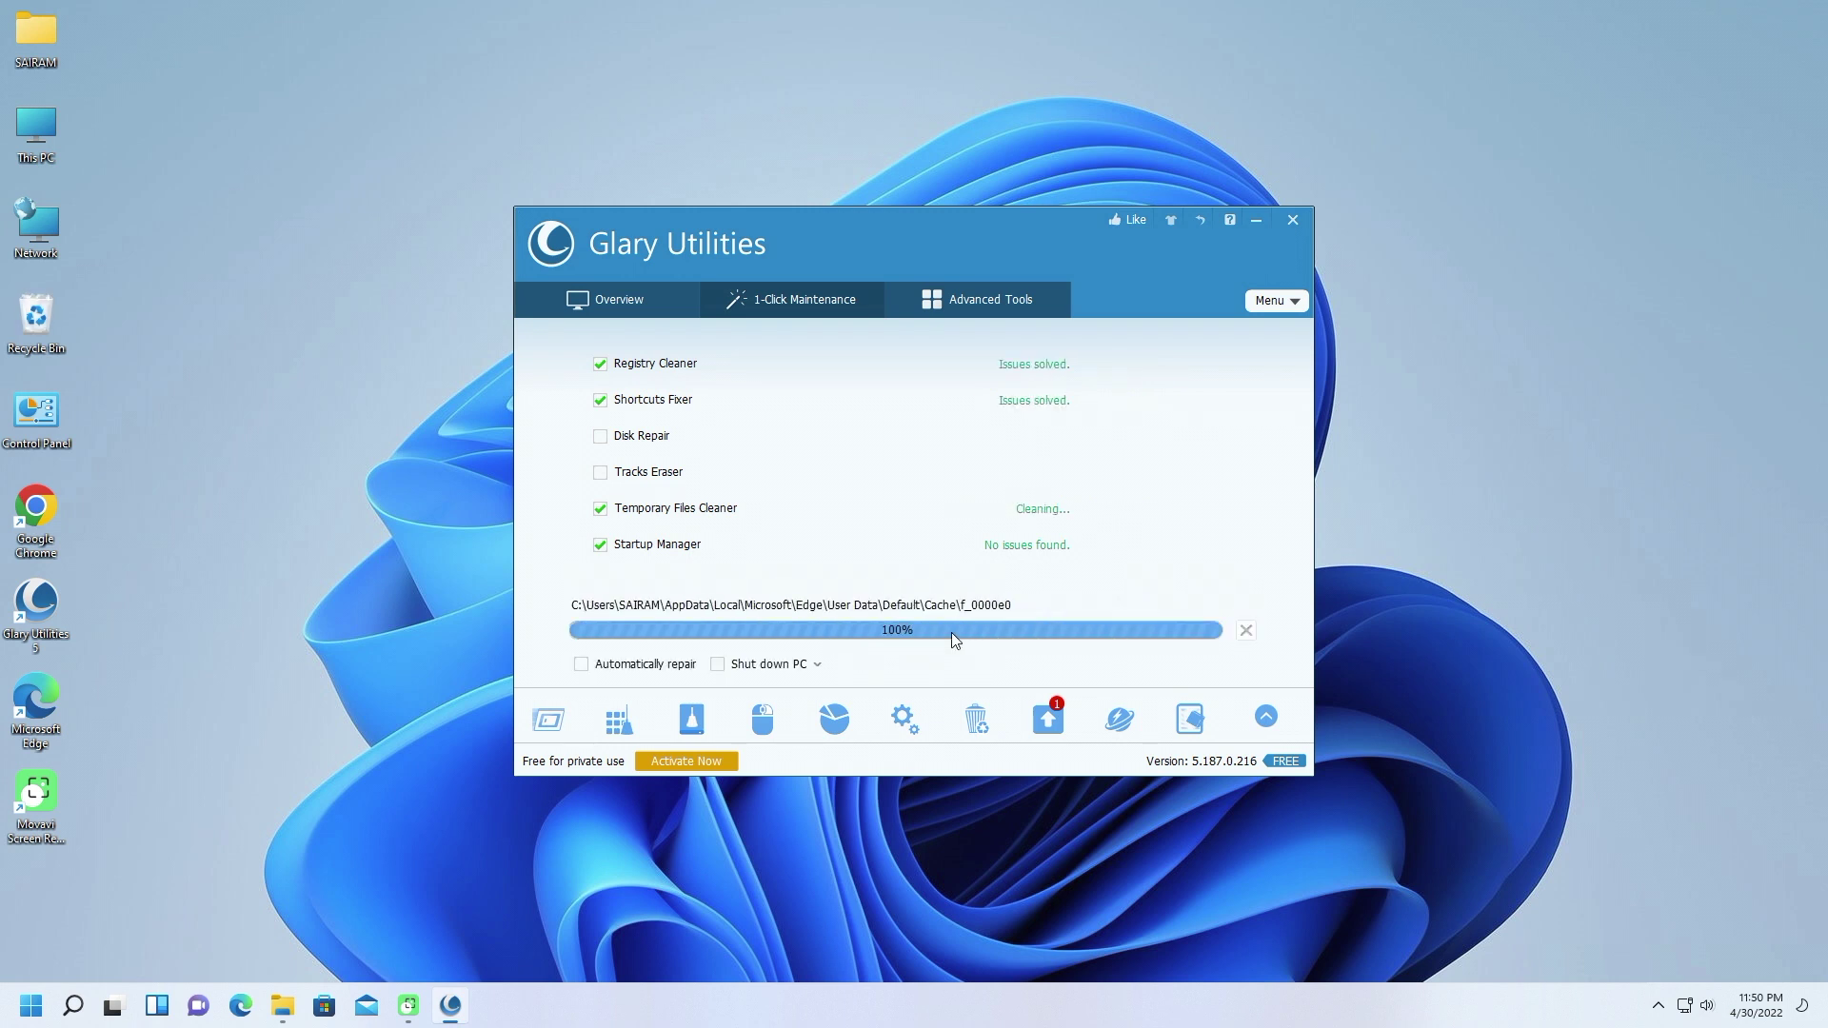
Step: From Overview, start Disk Space Analyzer on both selected drives
click(614, 300)
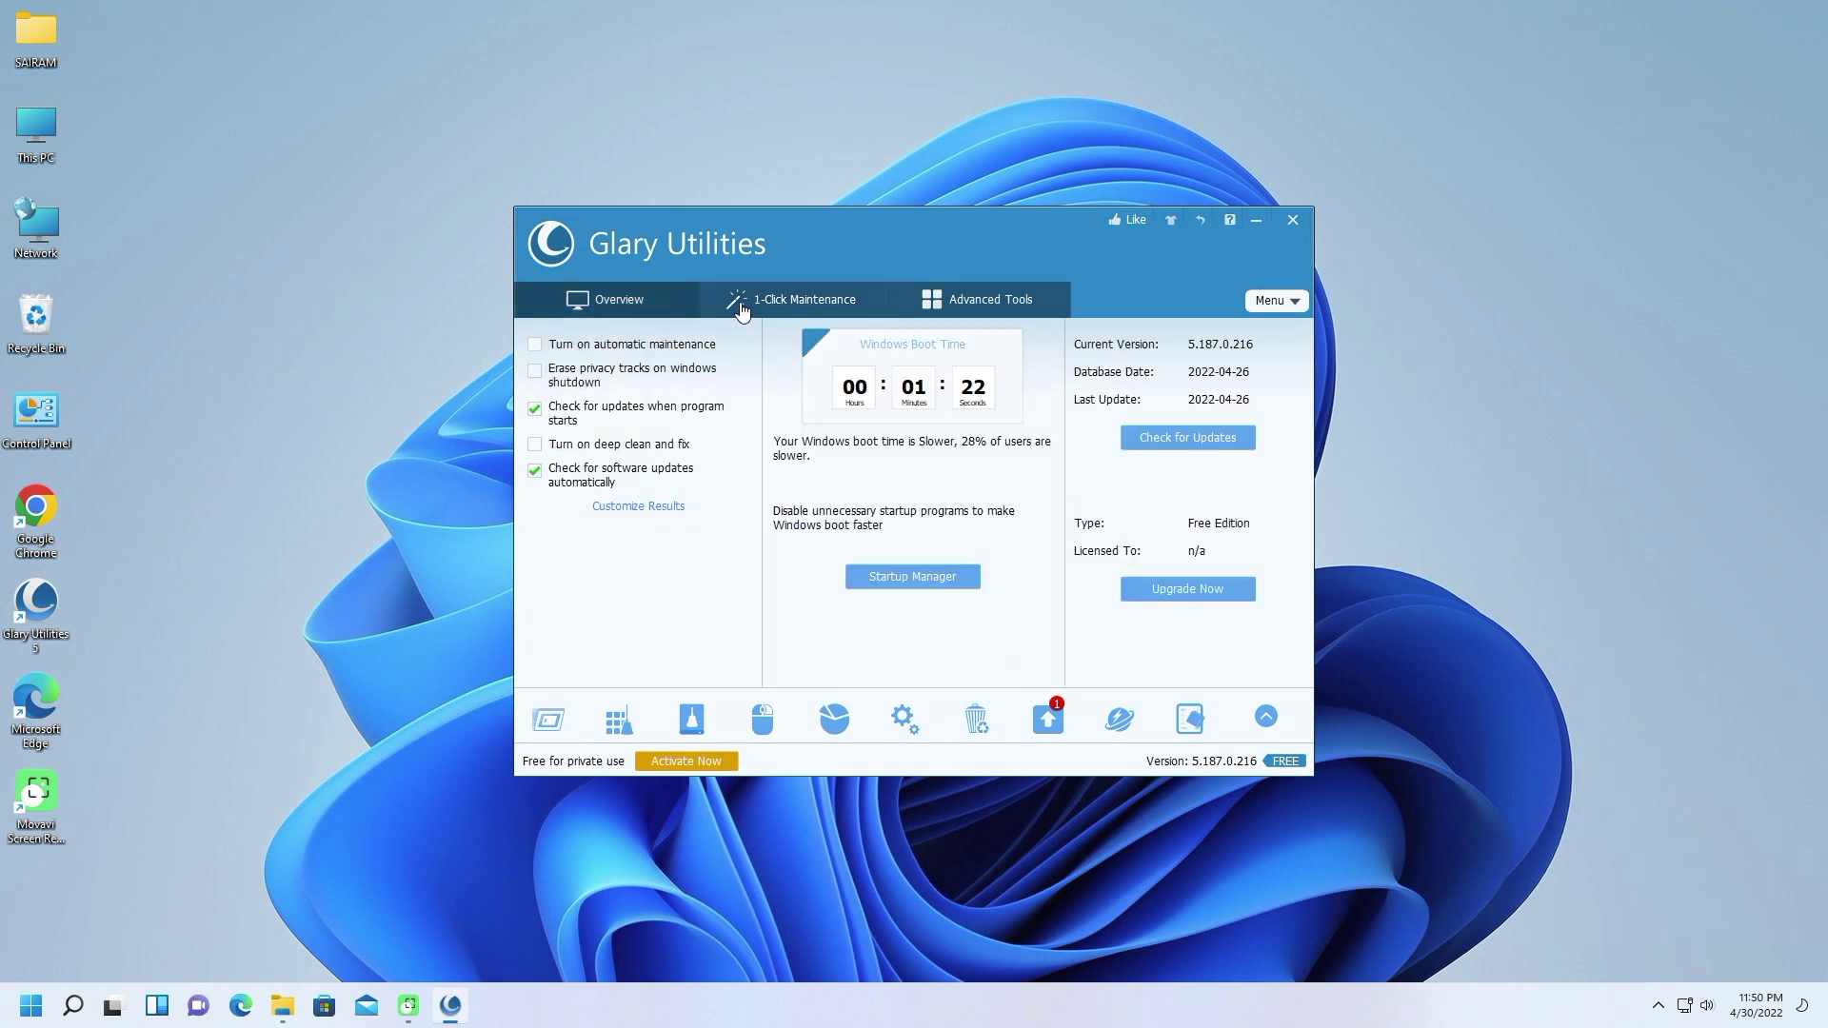
click(834, 719)
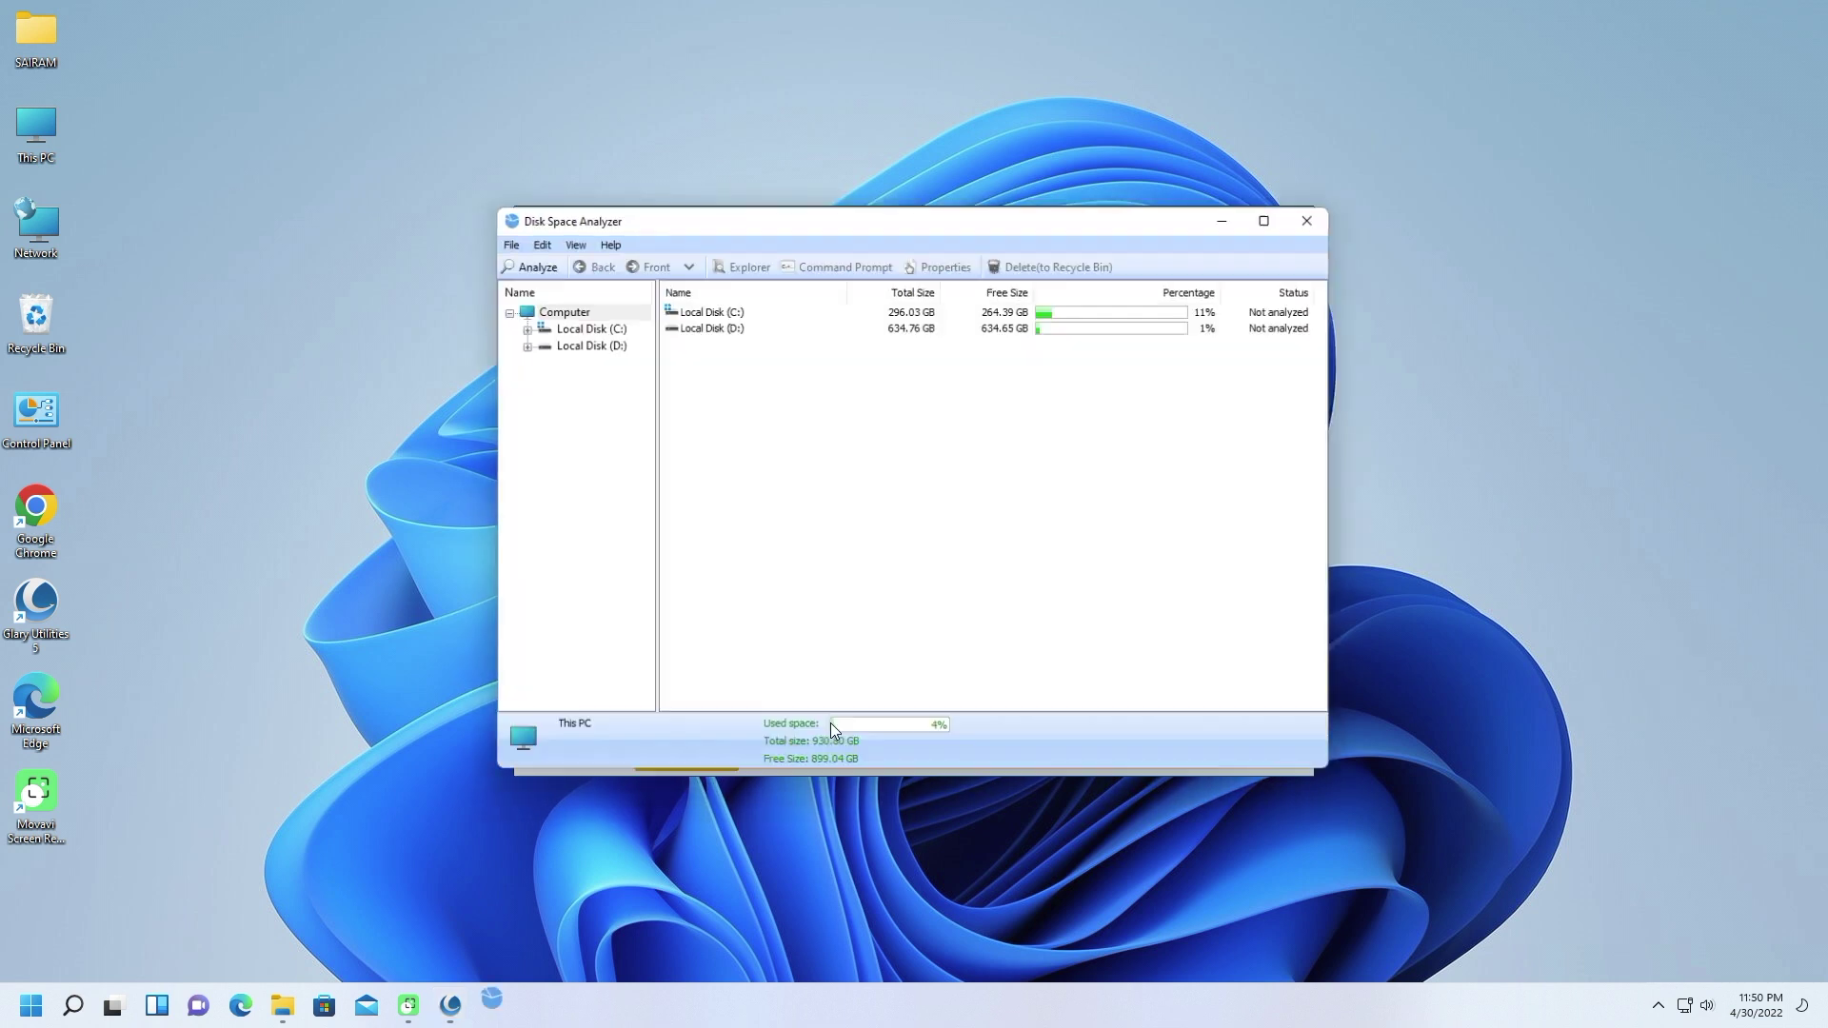
click(1064, 648)
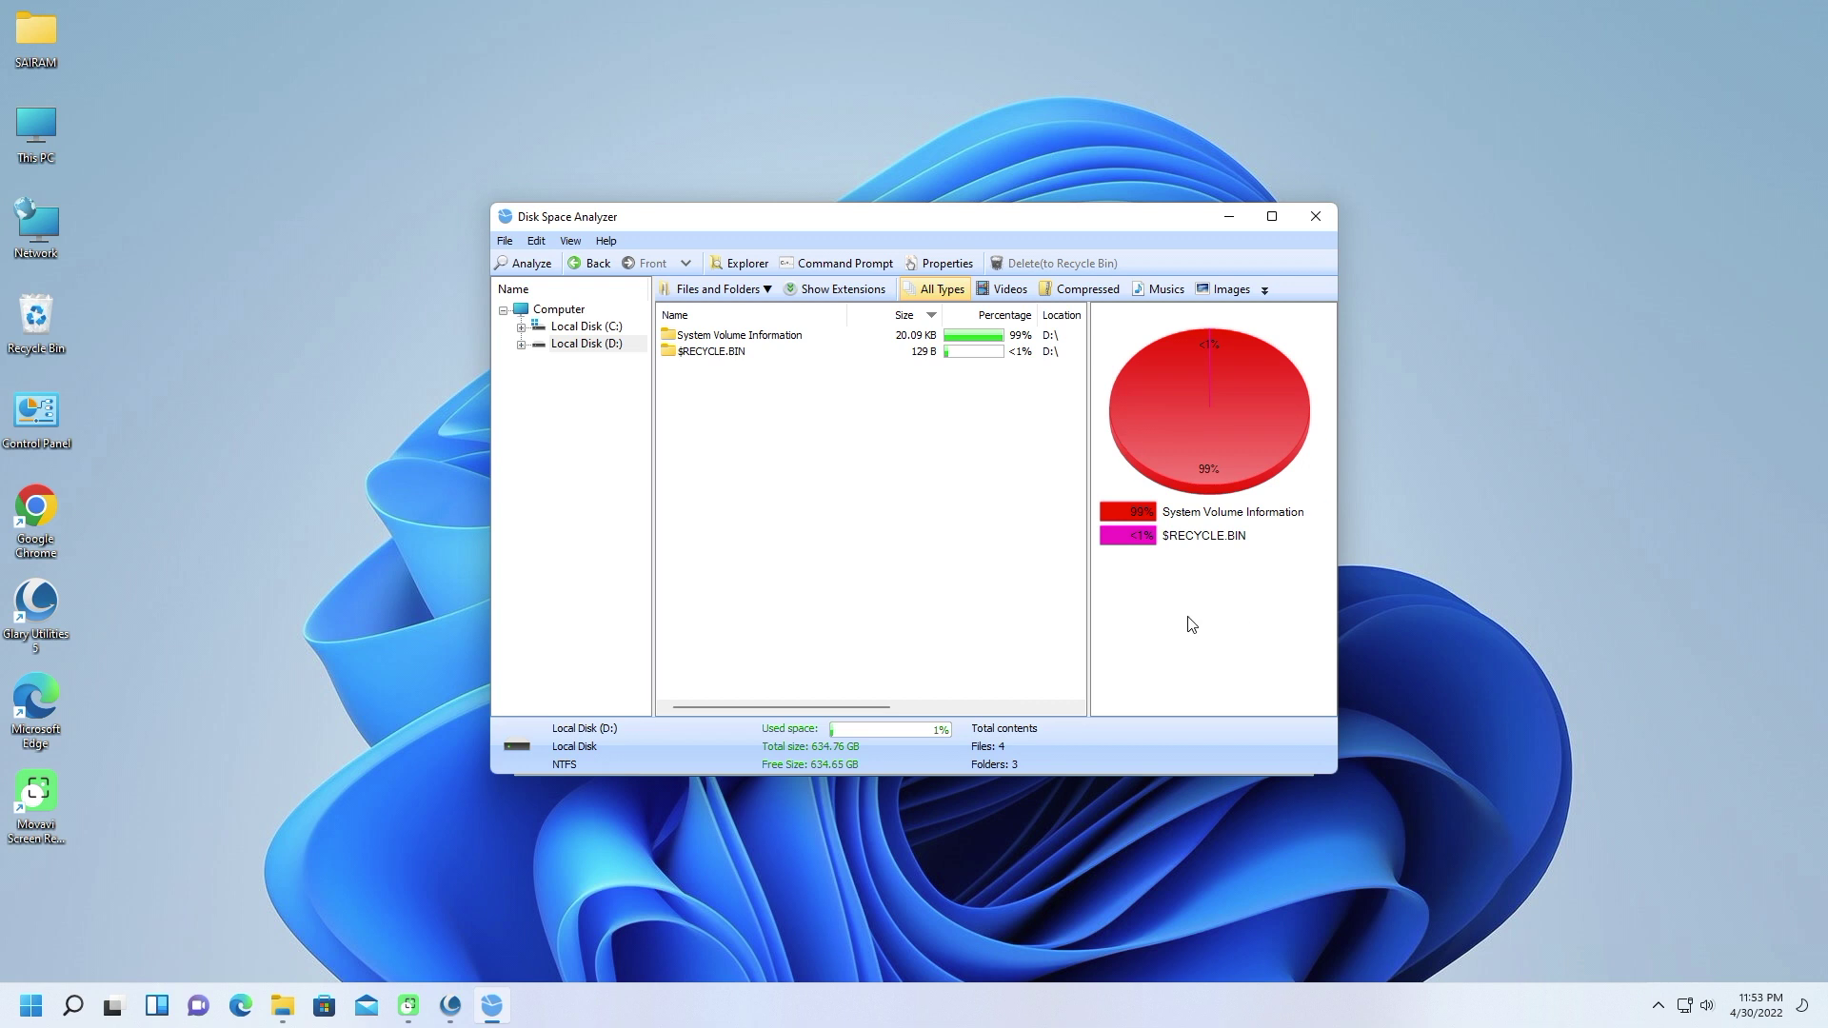
Step: View Local Disk (C:) usage in the maximized analyzer, then Local Disk (D:)
click(578, 326)
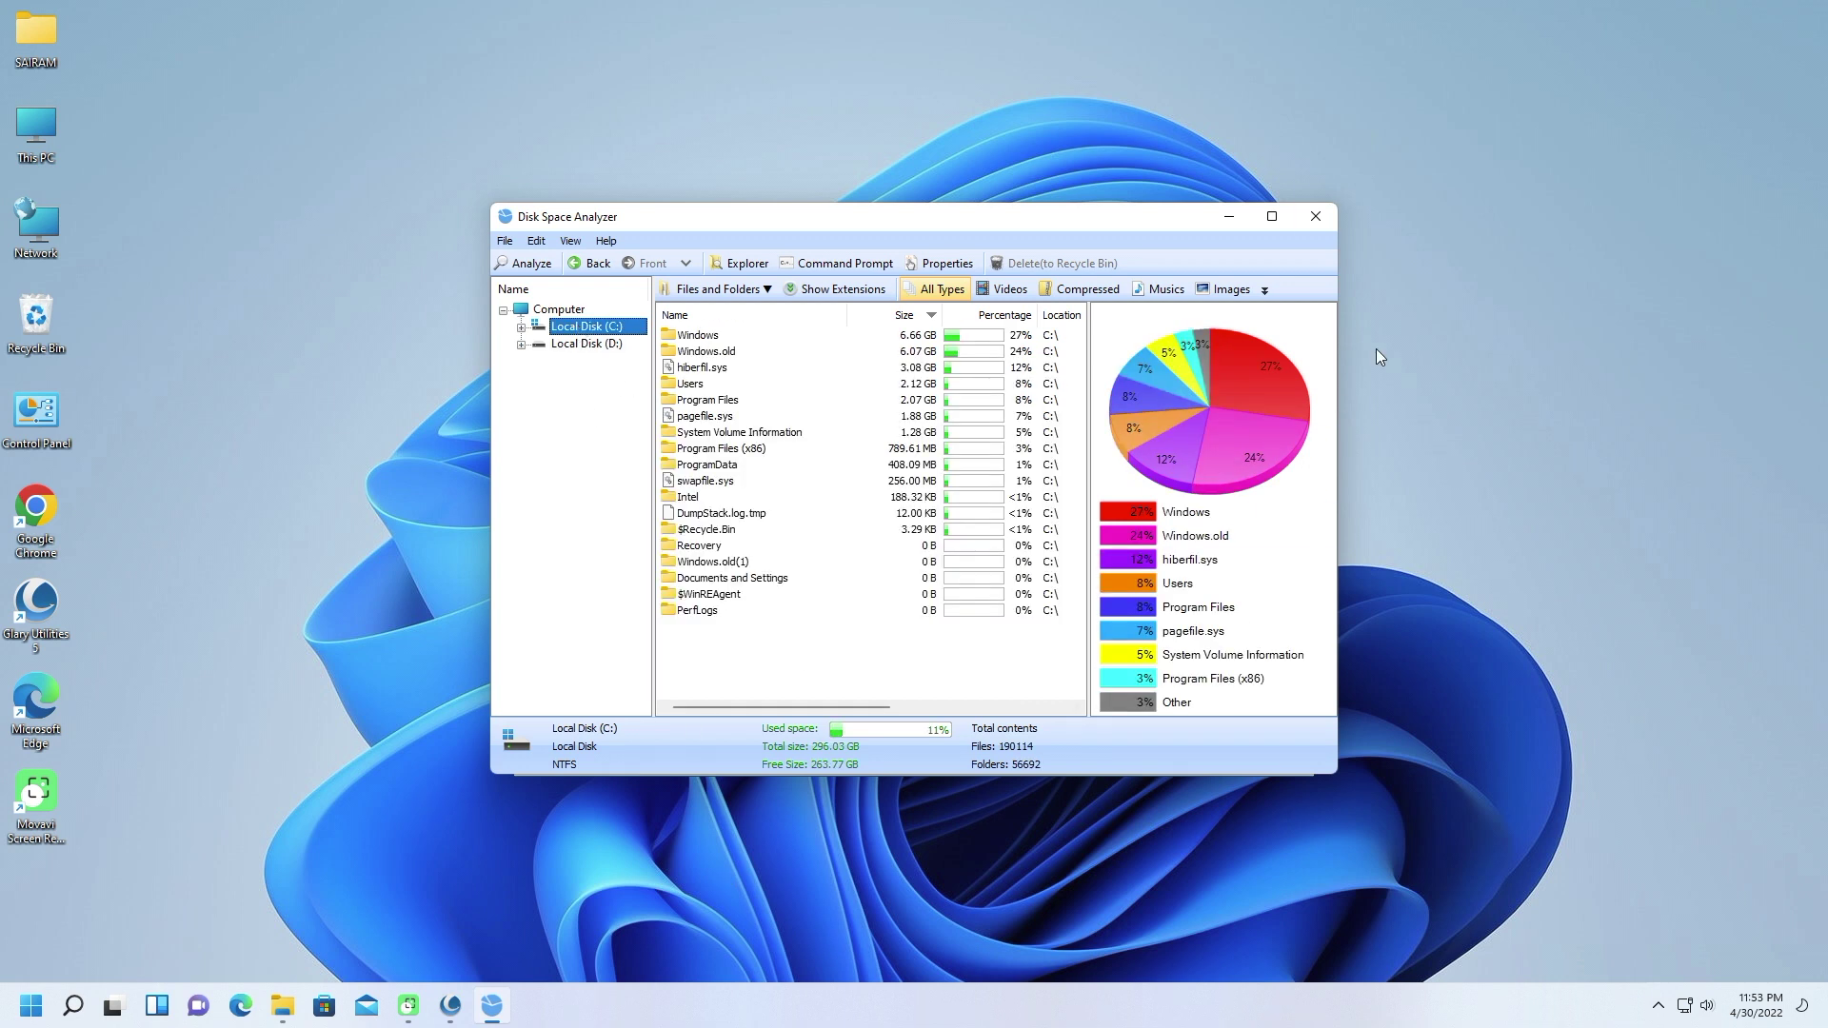
click(1271, 217)
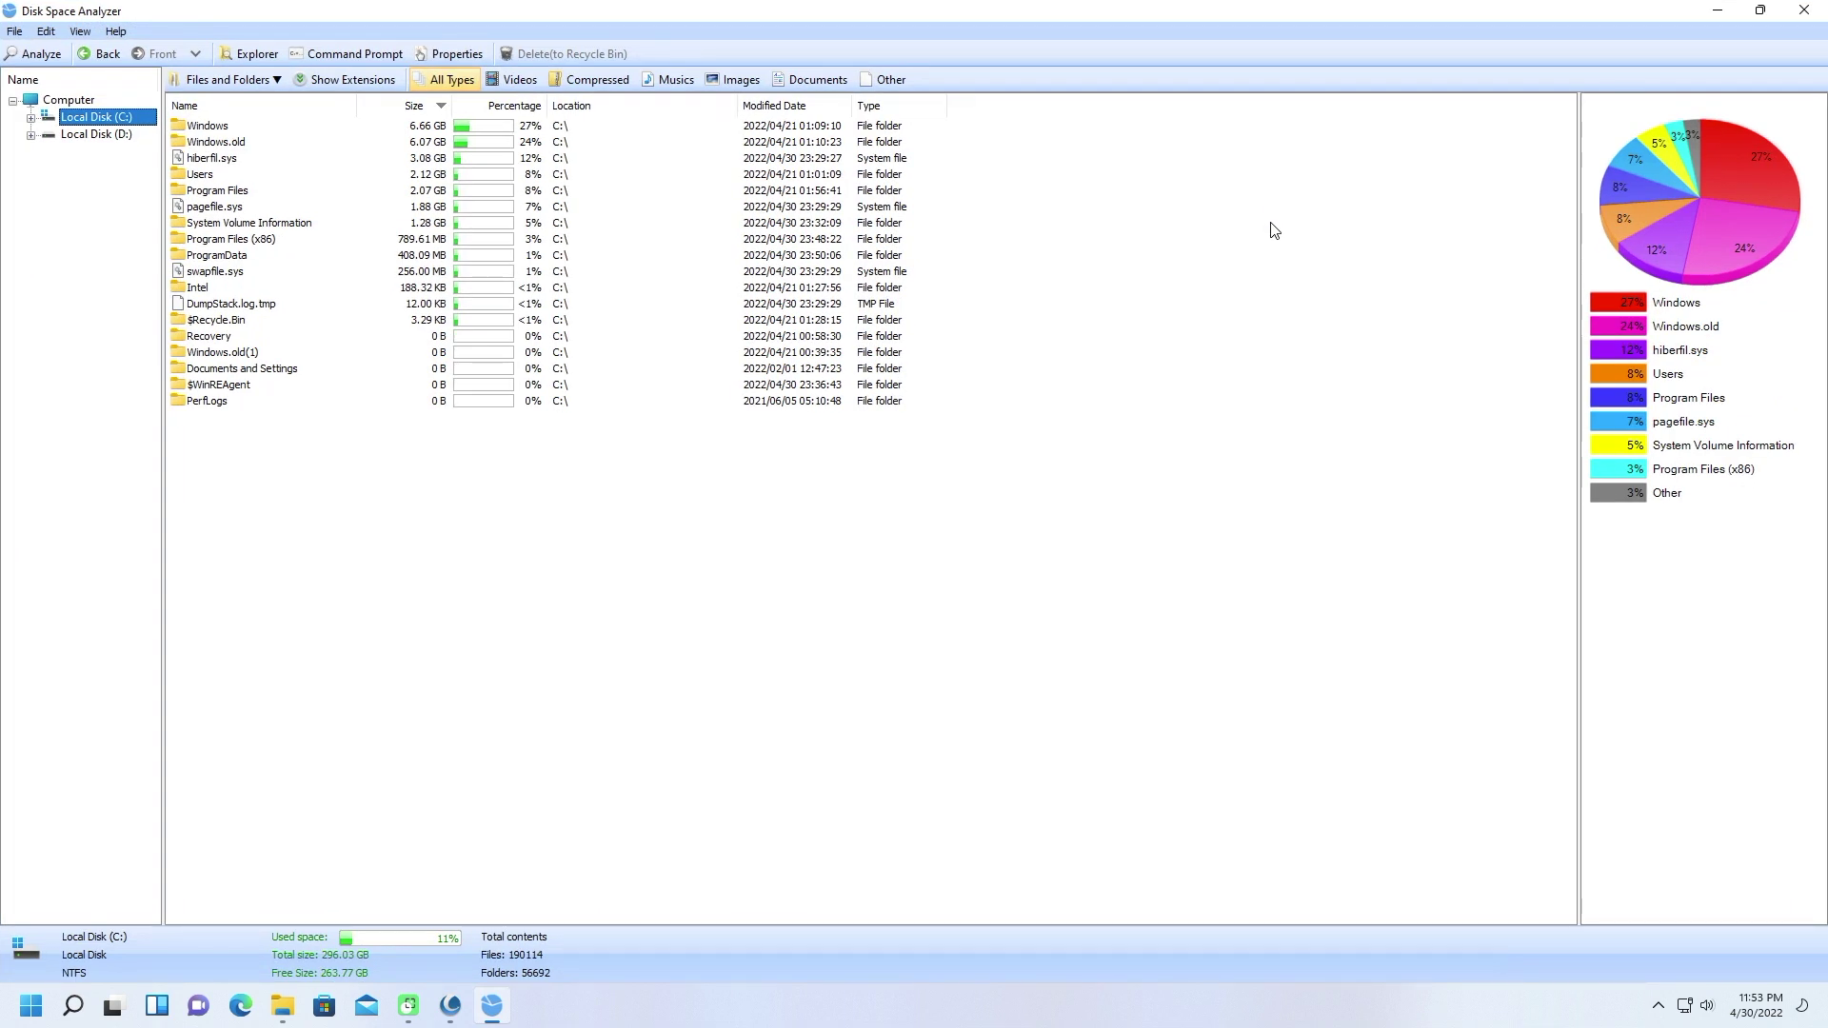
mouse_move(1735, 252)
click(114, 136)
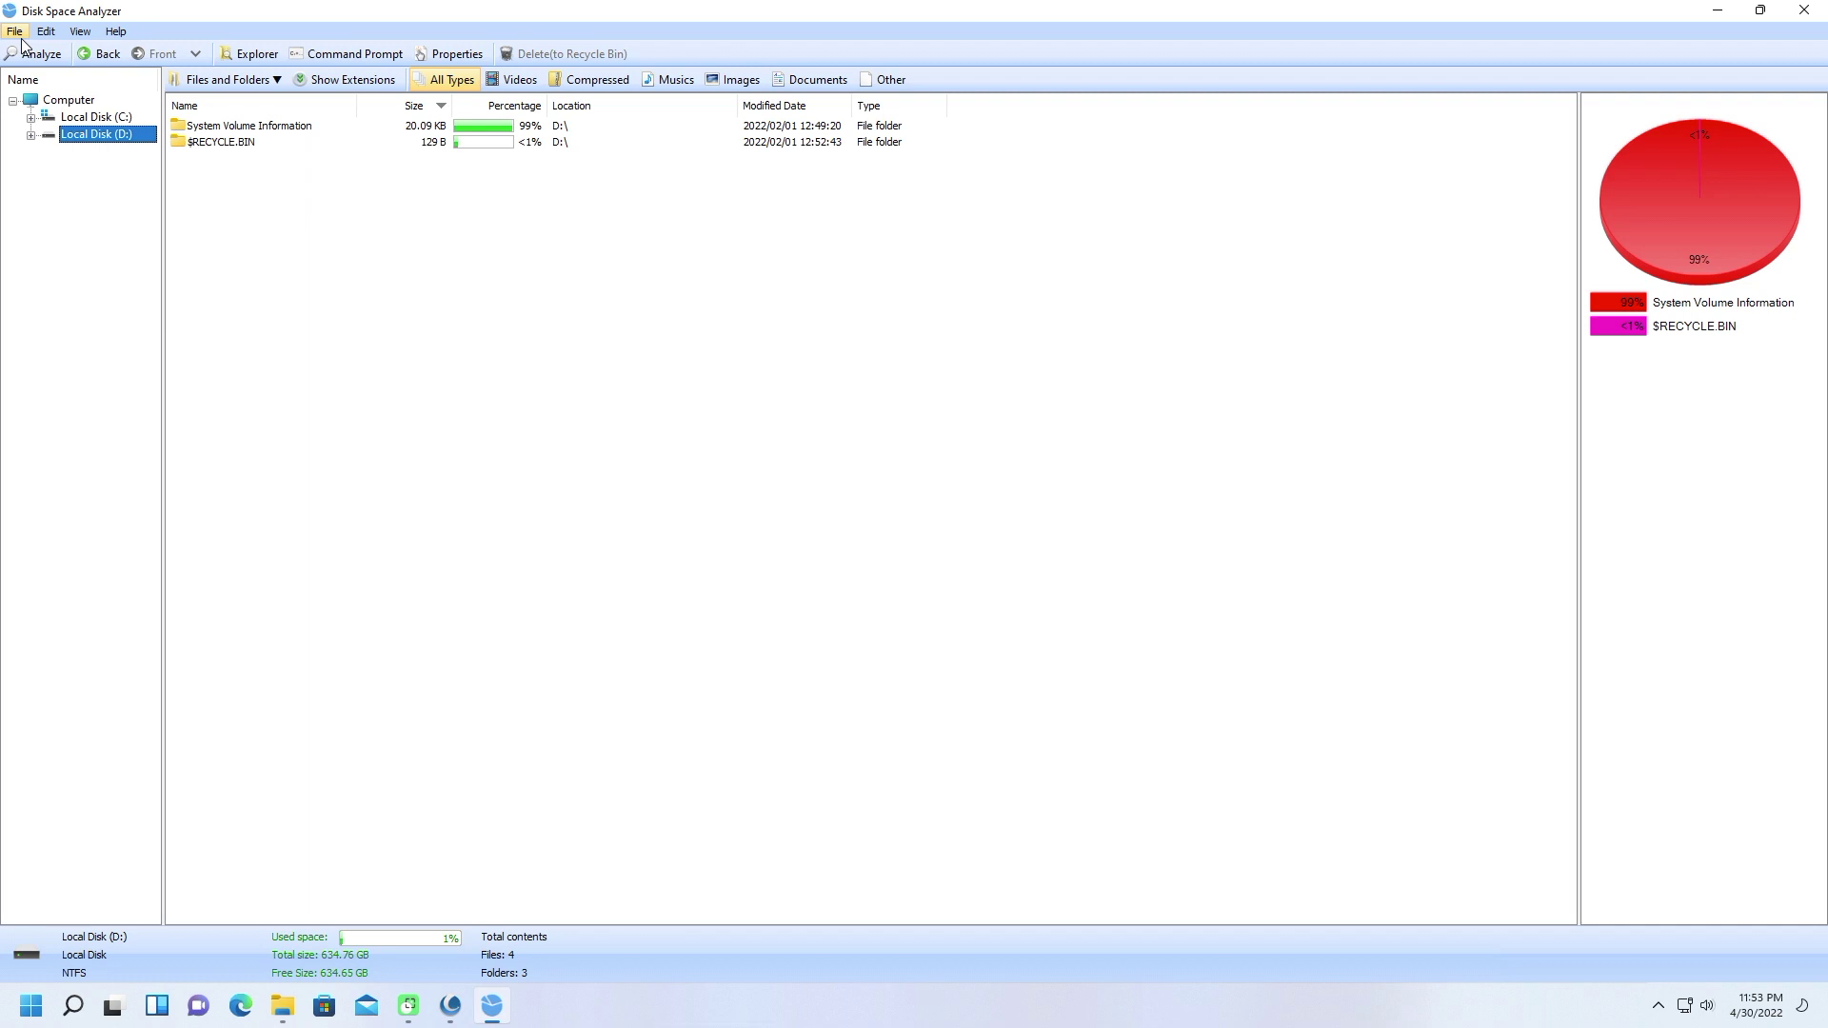
Step: Go back to the drive list and exit Disk Space Analyzer
click(81, 55)
click(81, 55)
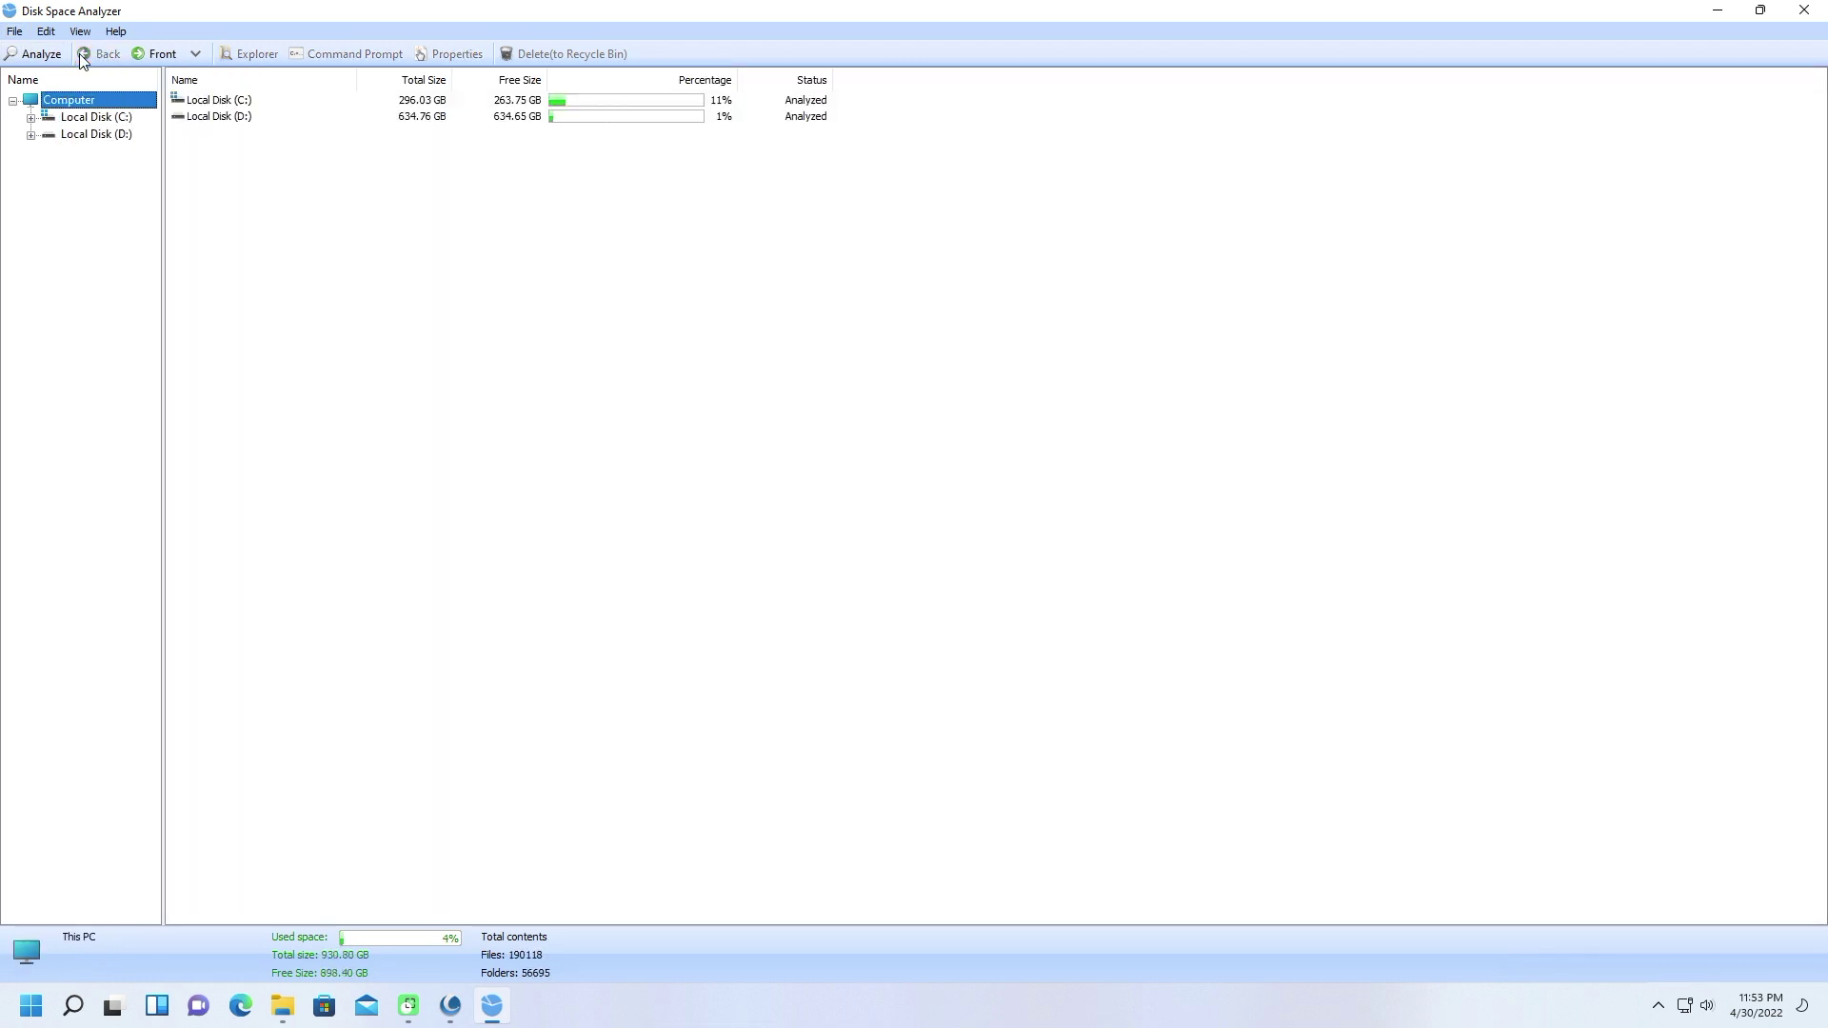
click(15, 31)
click(1804, 10)
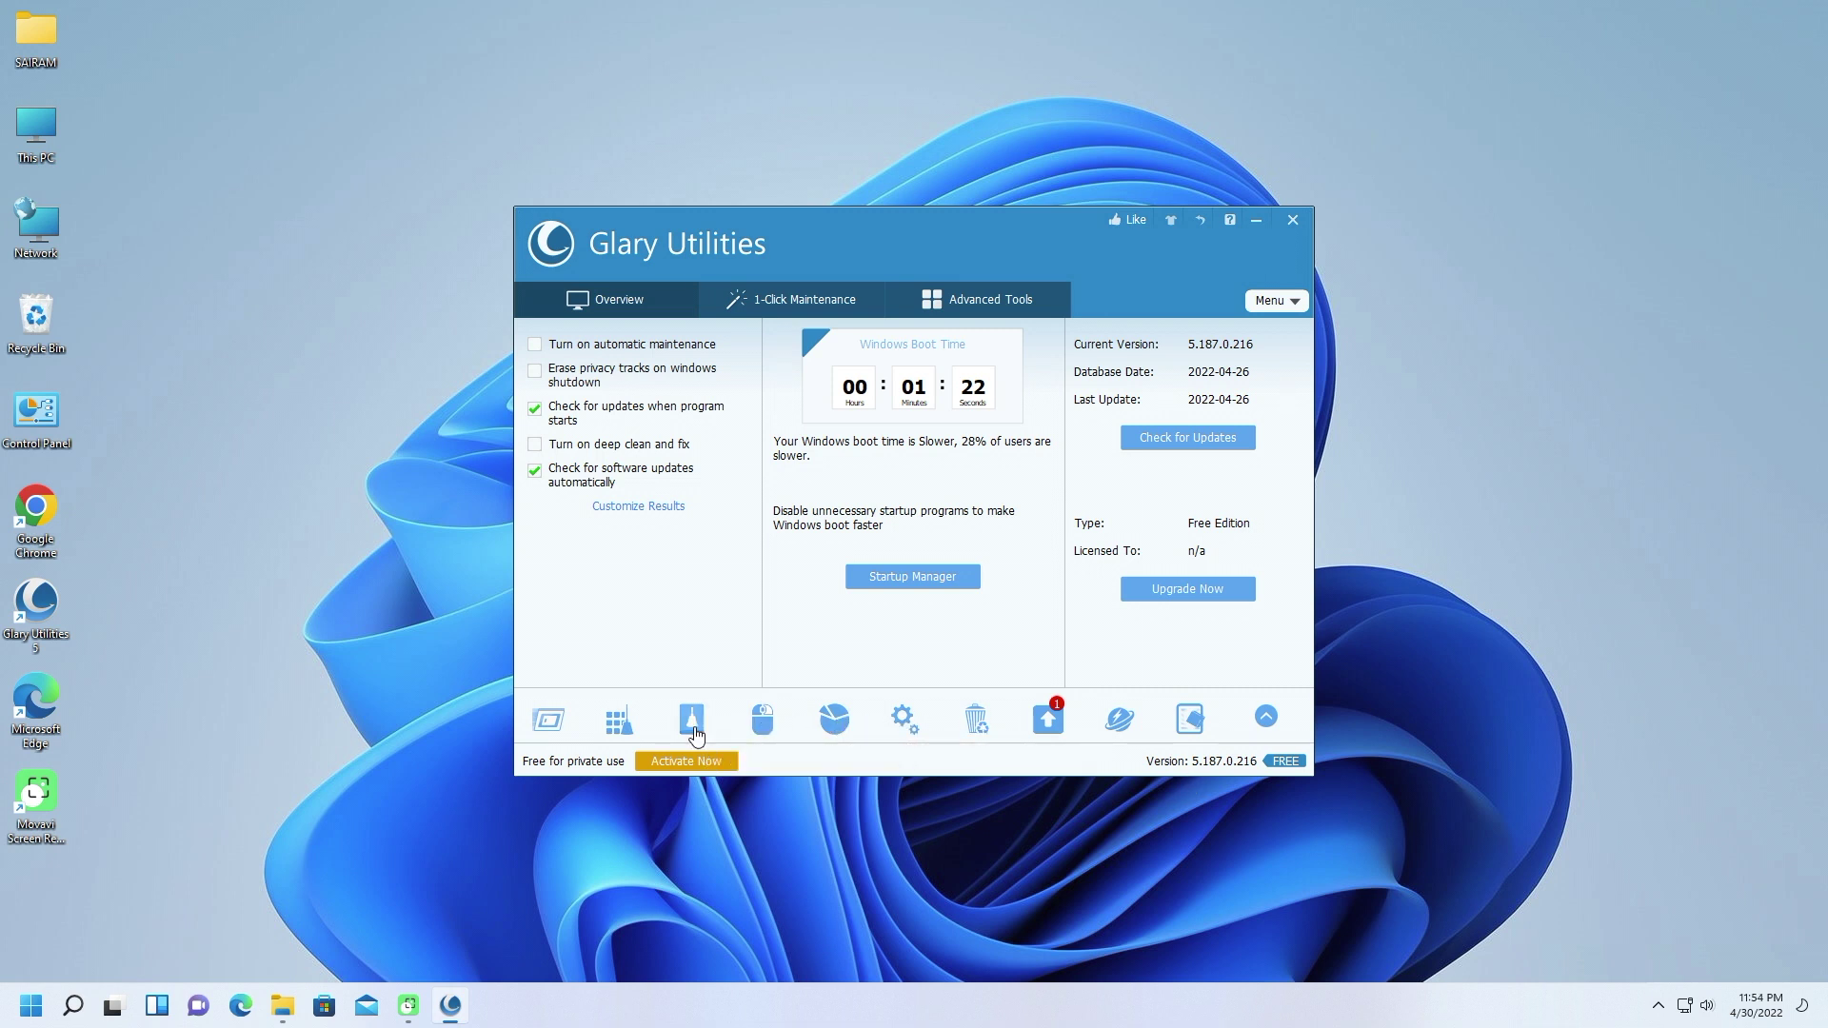
Step: Clean 4.65 KB of junk files, briefly rescan, close Disk Cleanup, and open Startup Manager
click(691, 723)
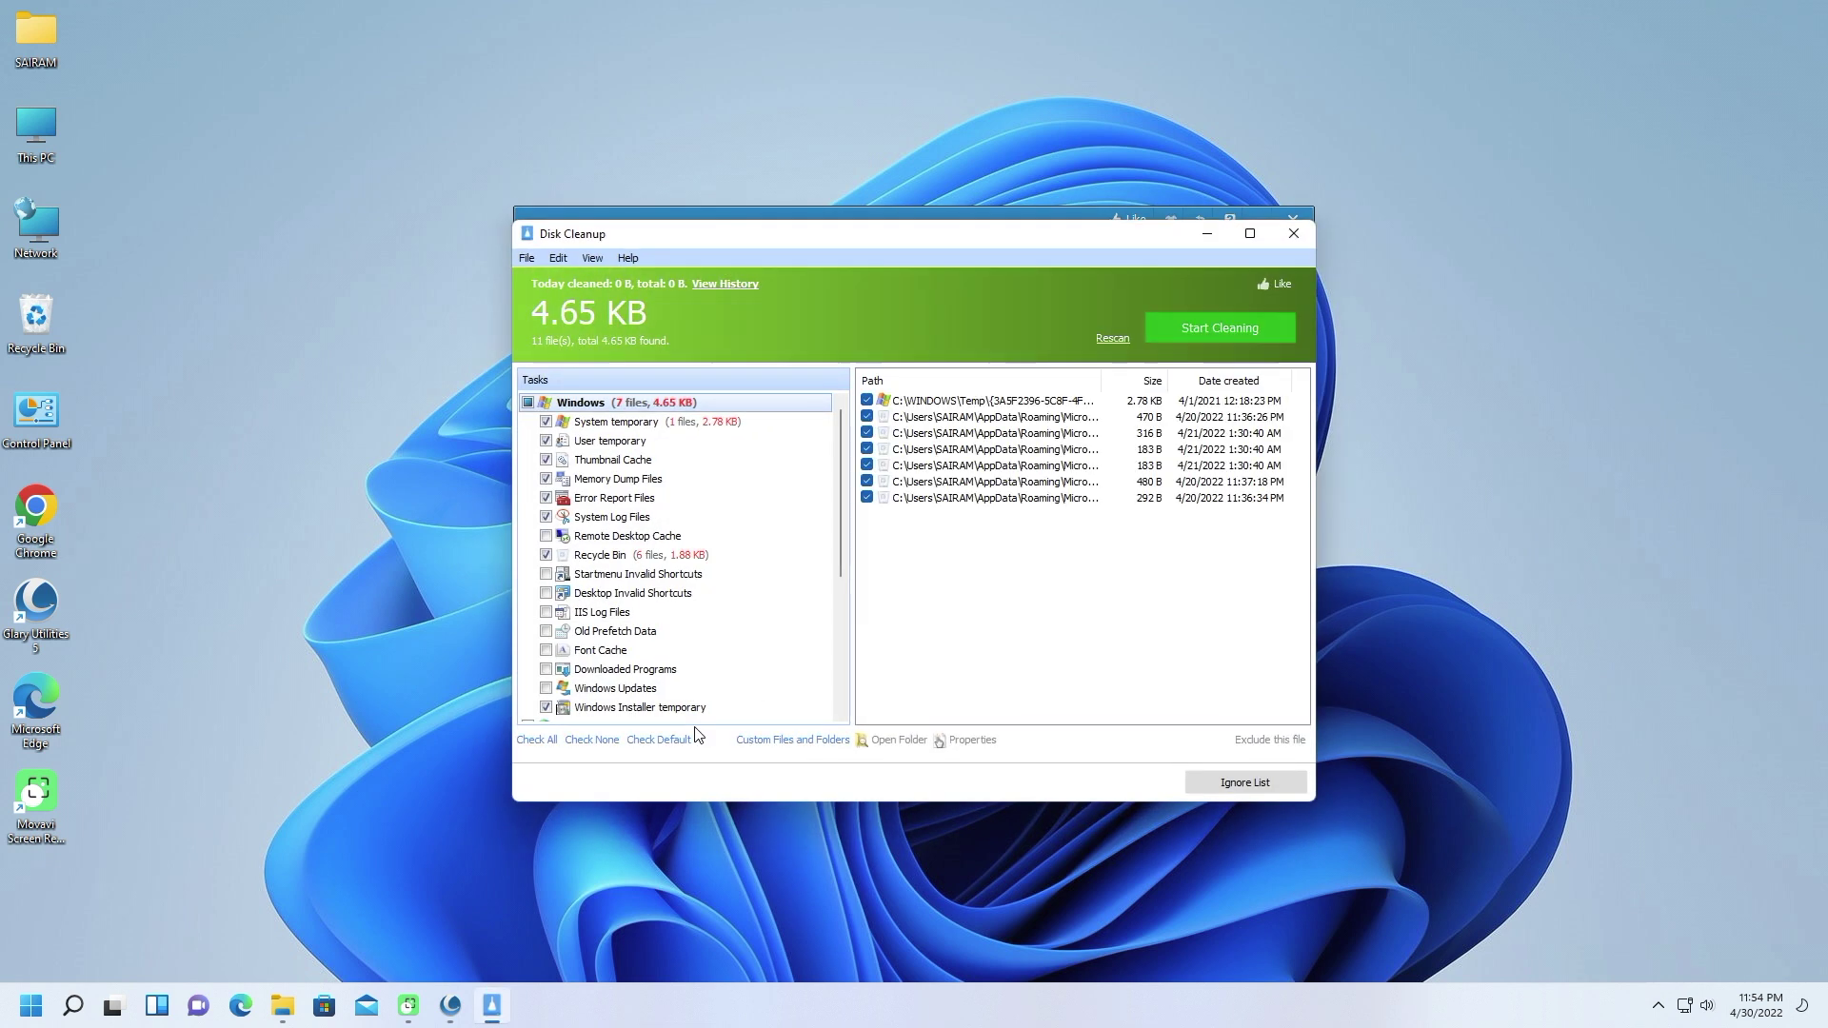
click(1182, 333)
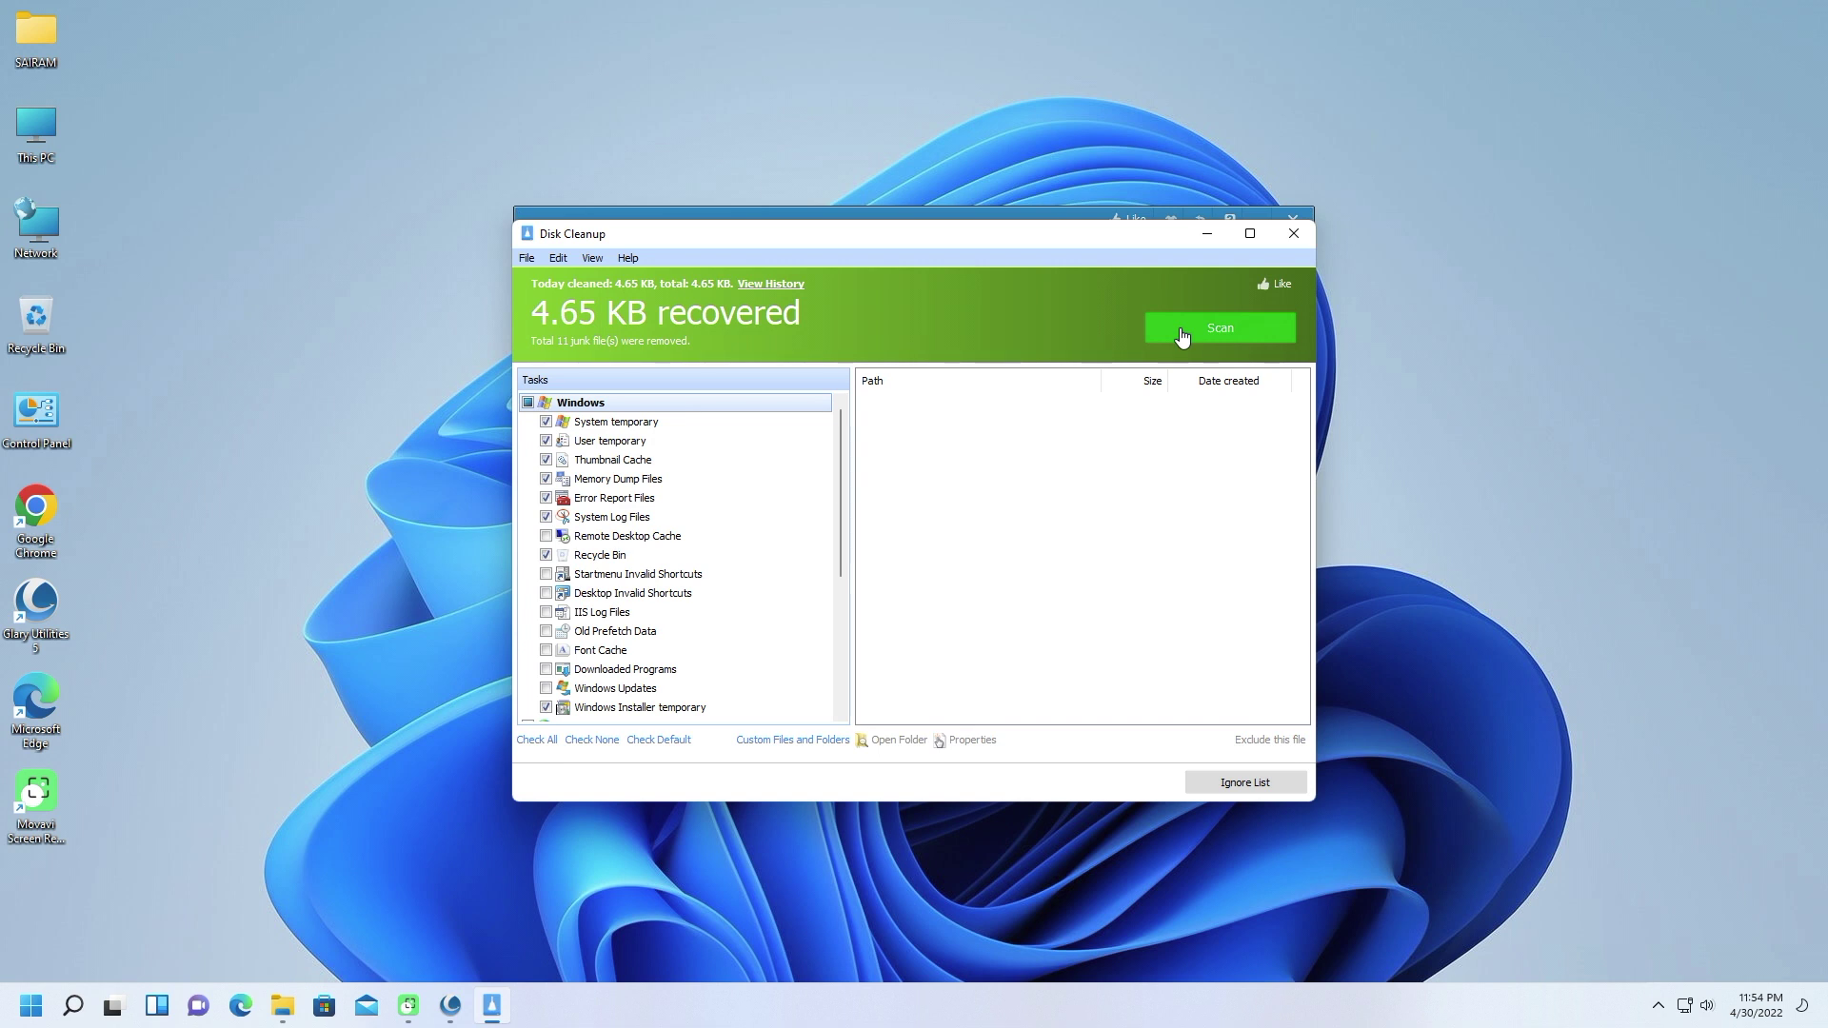
click(1182, 335)
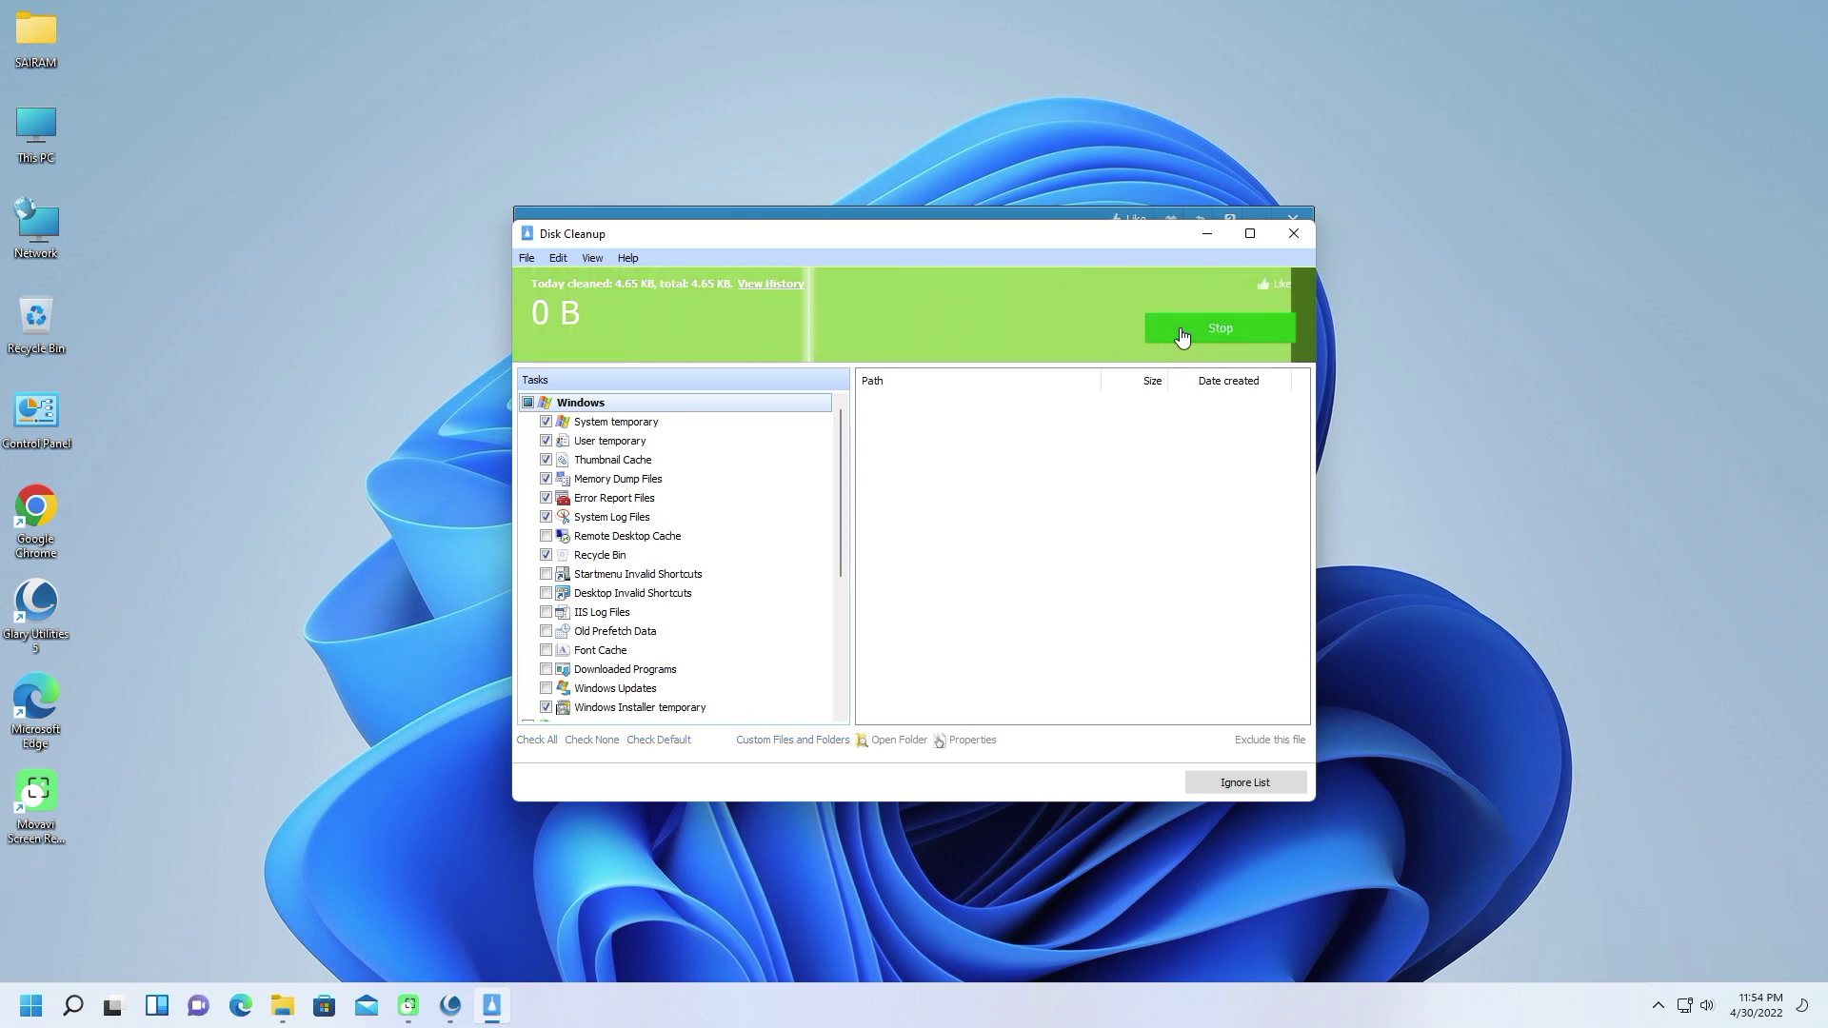
click(1181, 333)
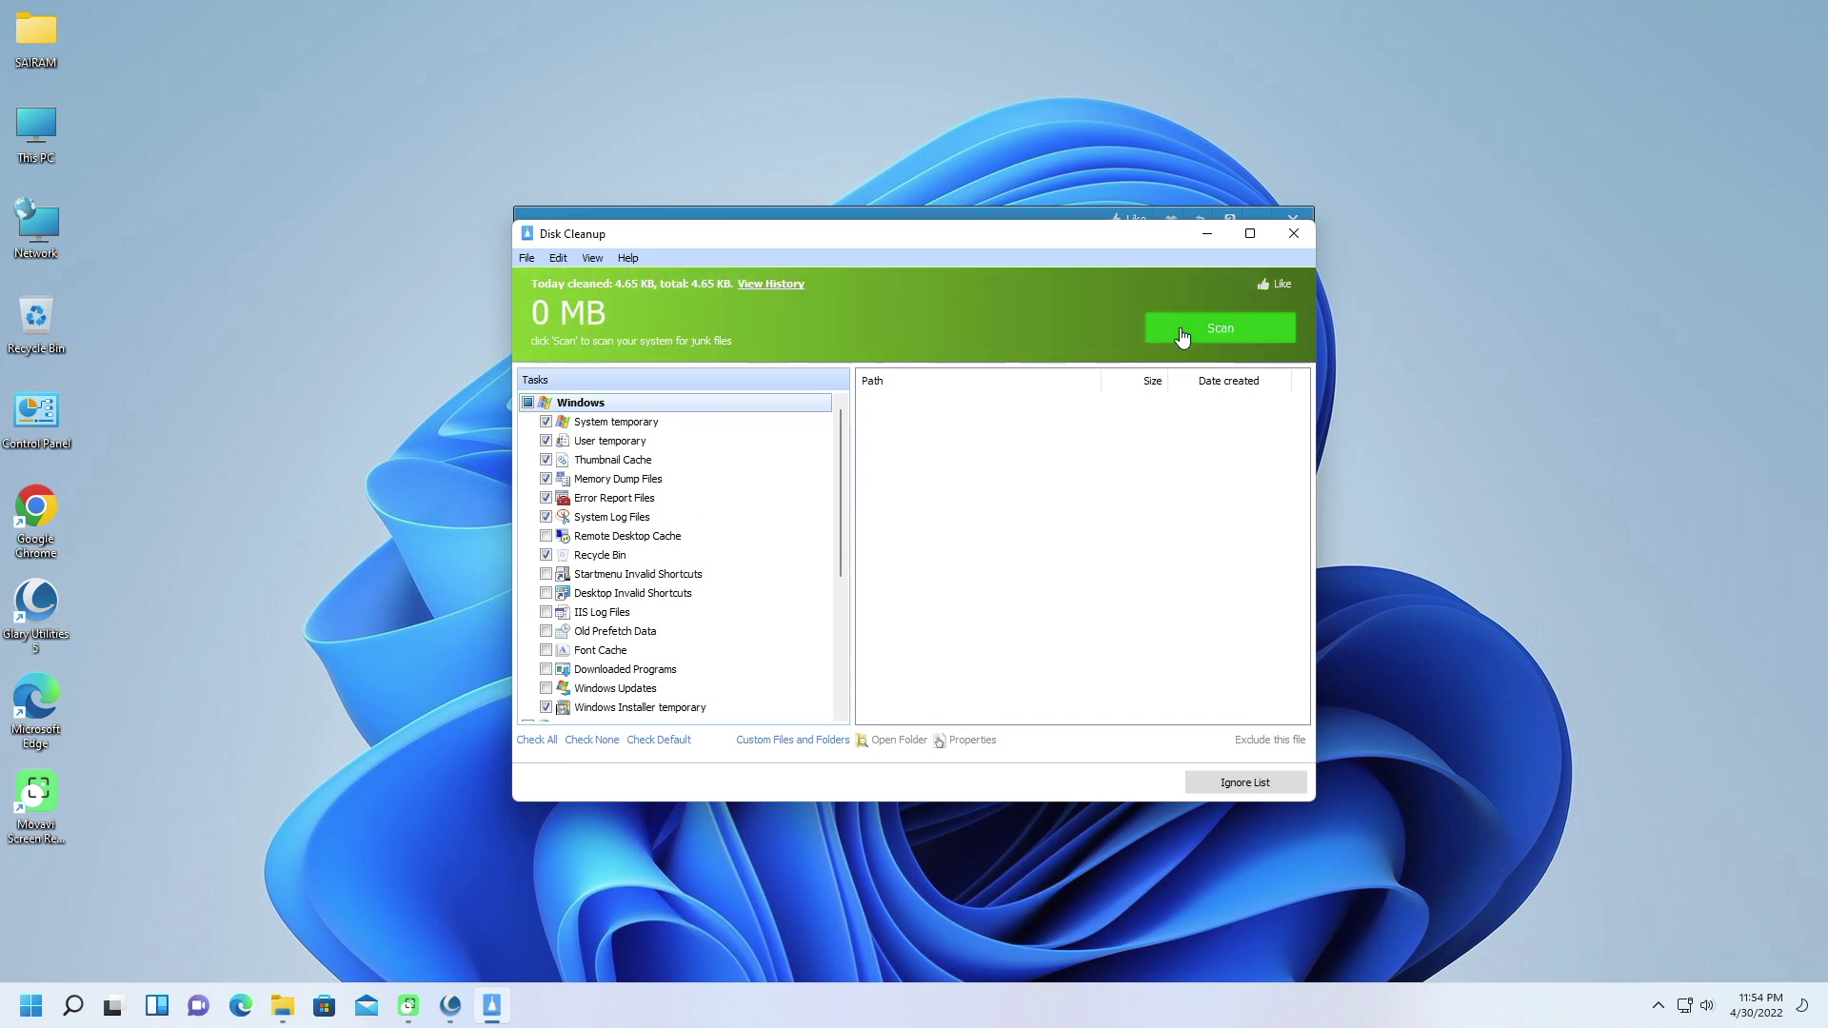
click(1294, 233)
click(553, 728)
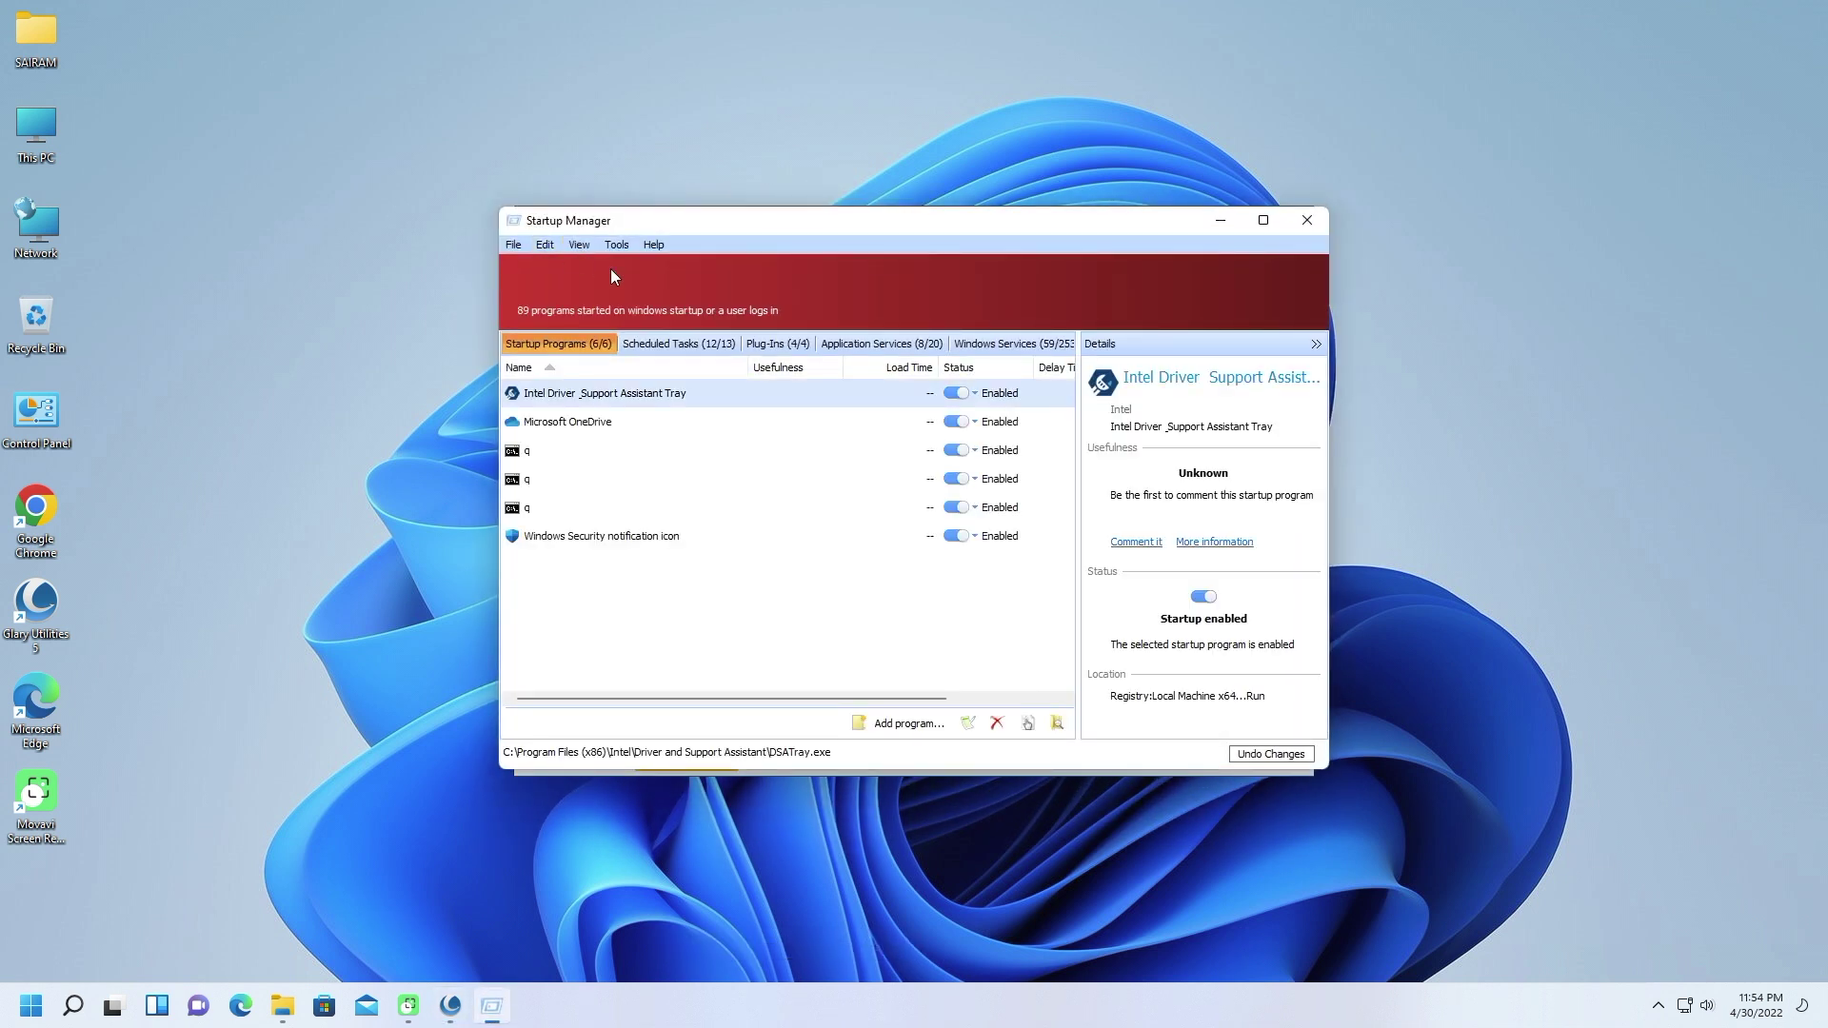
Step: Disable the three 'q' command startup entries
click(548, 455)
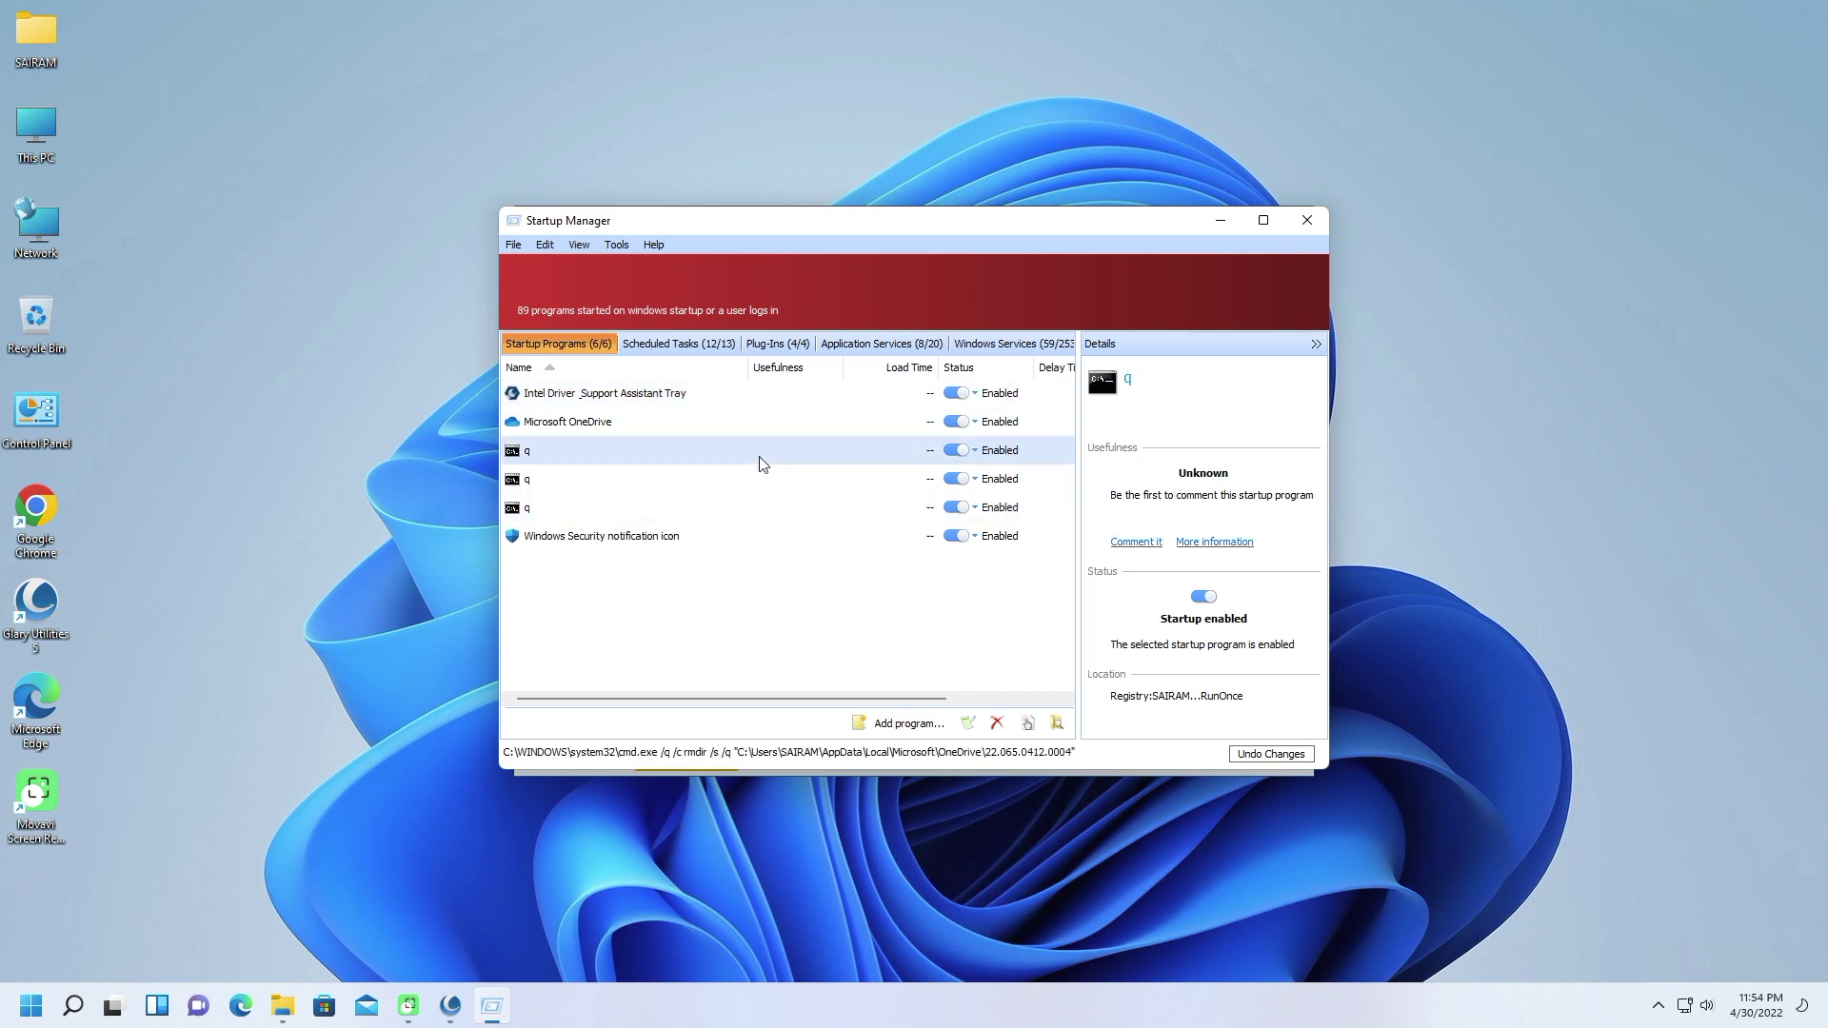
click(956, 449)
click(956, 478)
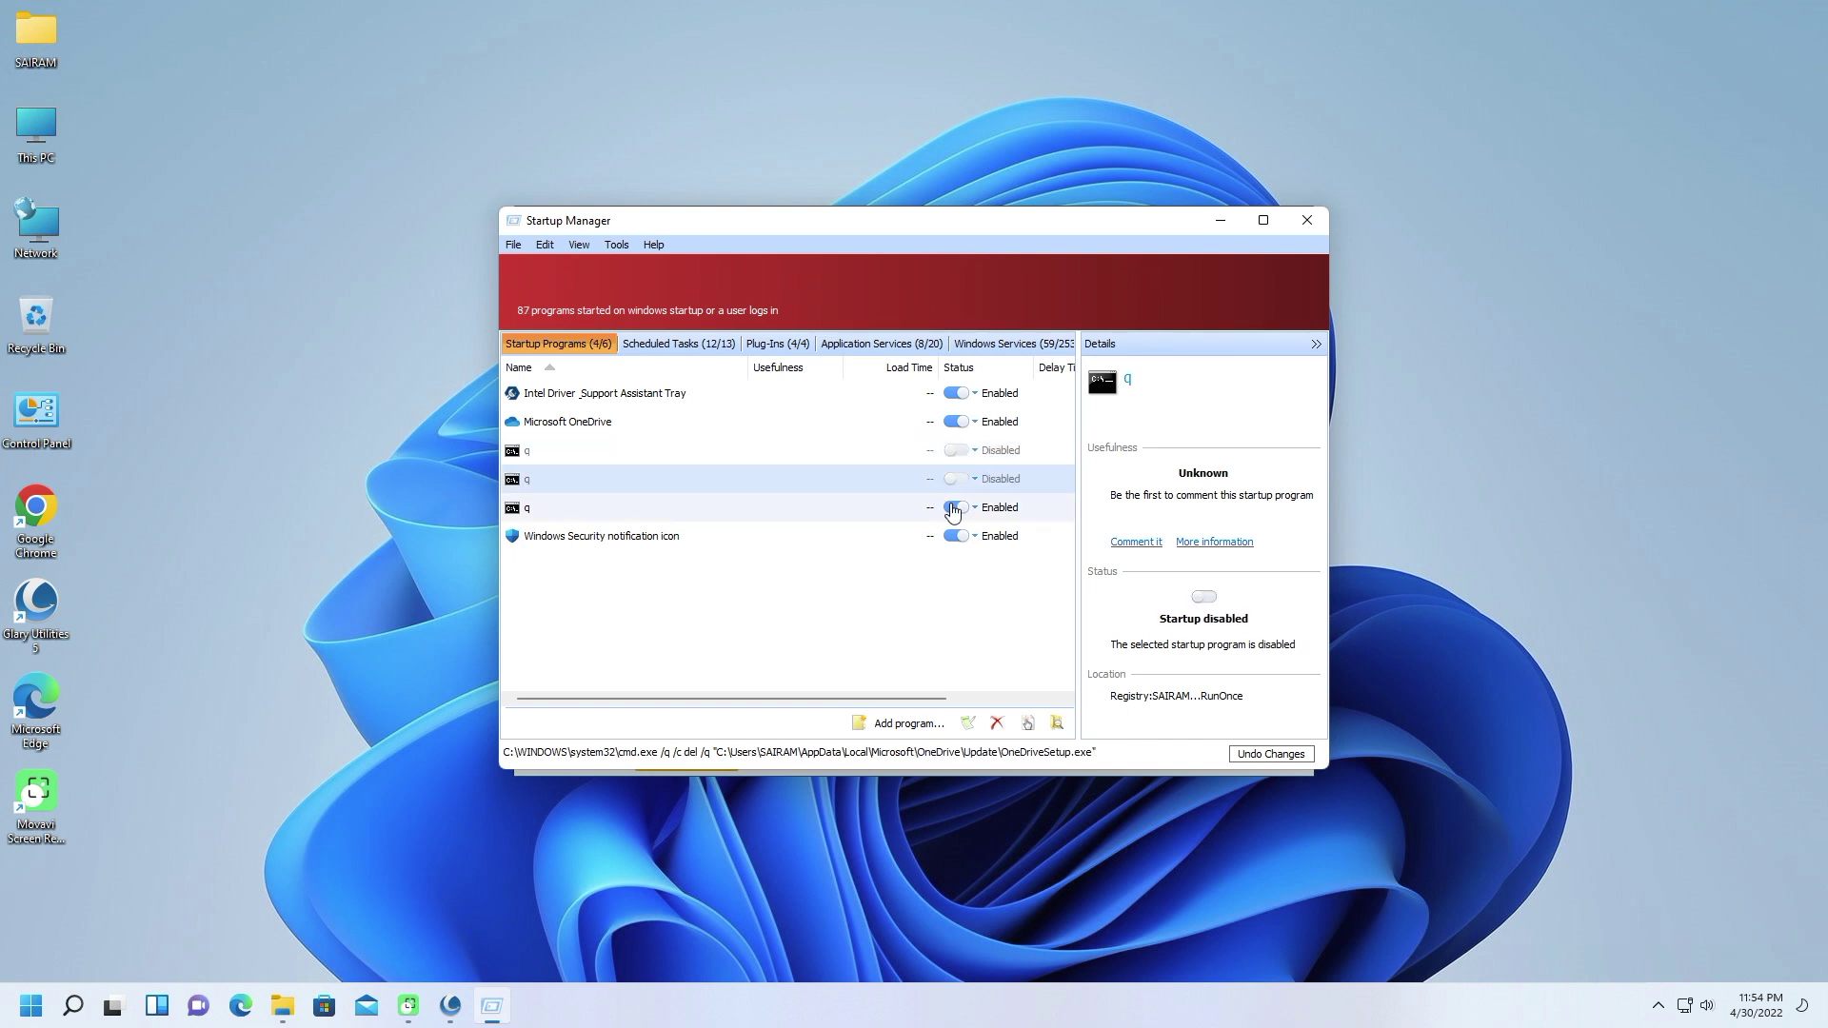
click(955, 506)
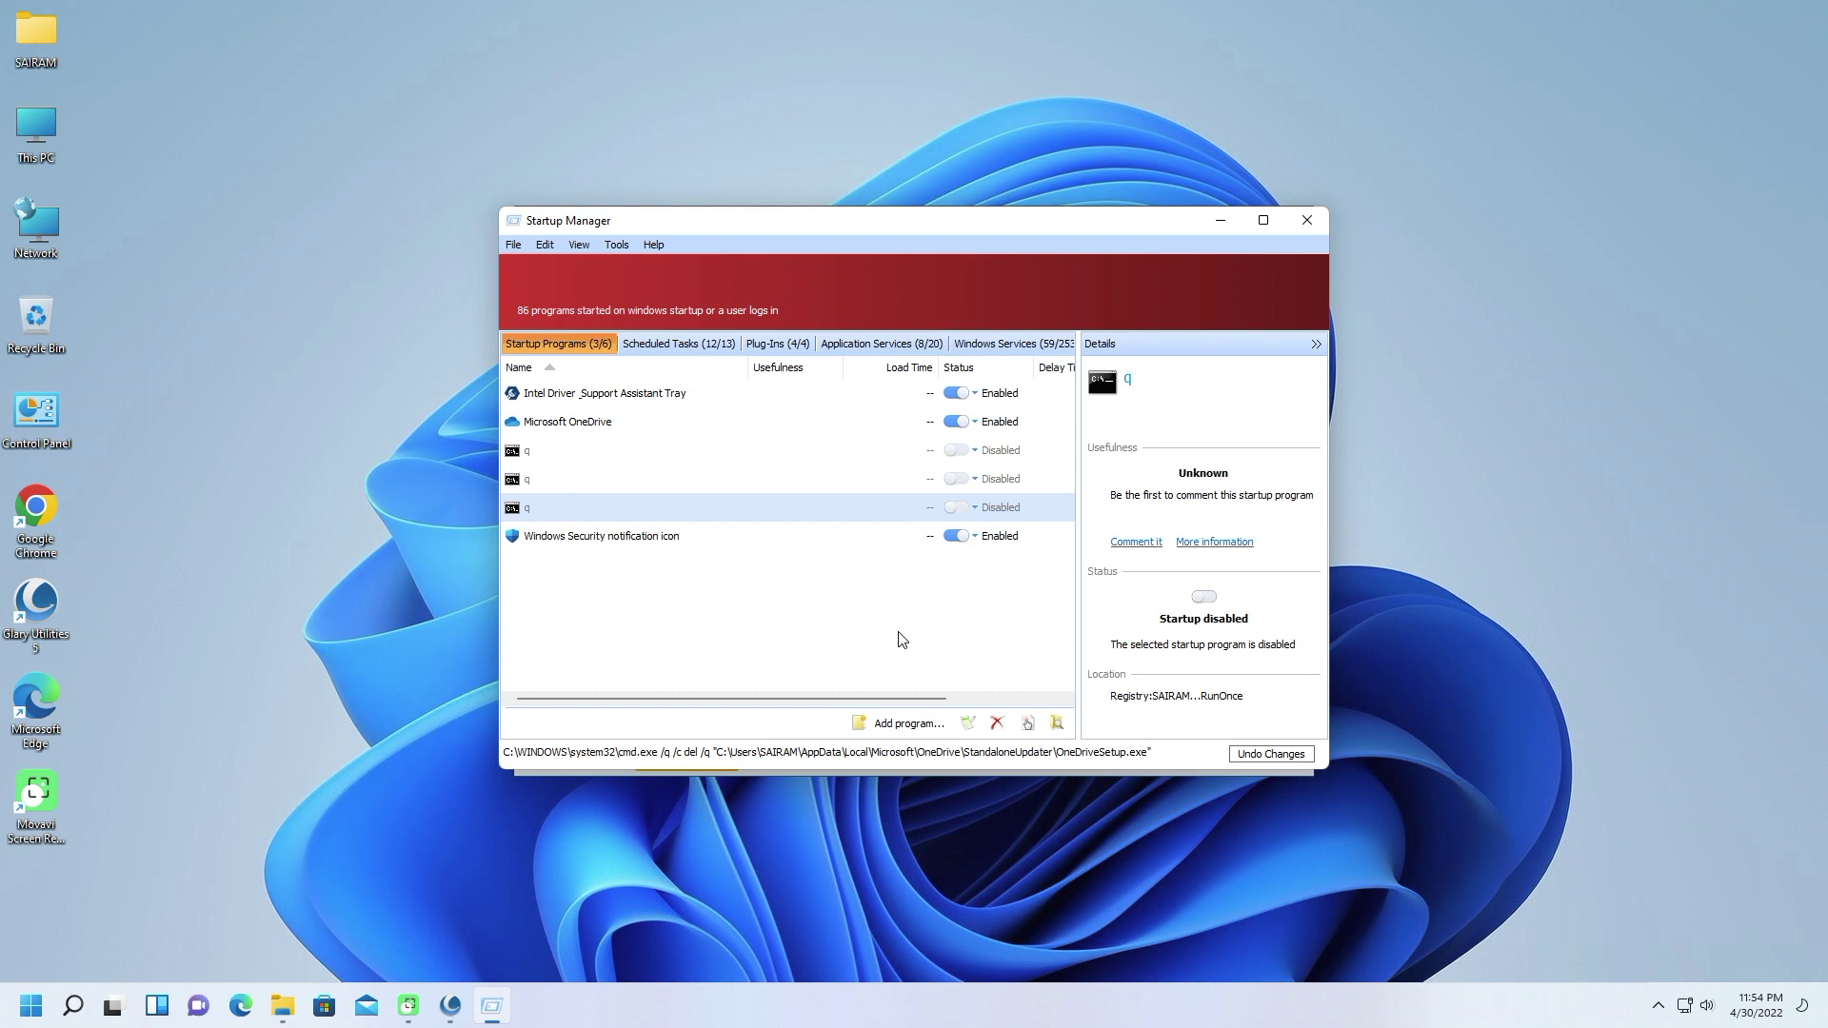
Step: Browse Scheduled Tasks, Plug-Ins, Application Services, Windows Services and Startup Programs lists
click(672, 343)
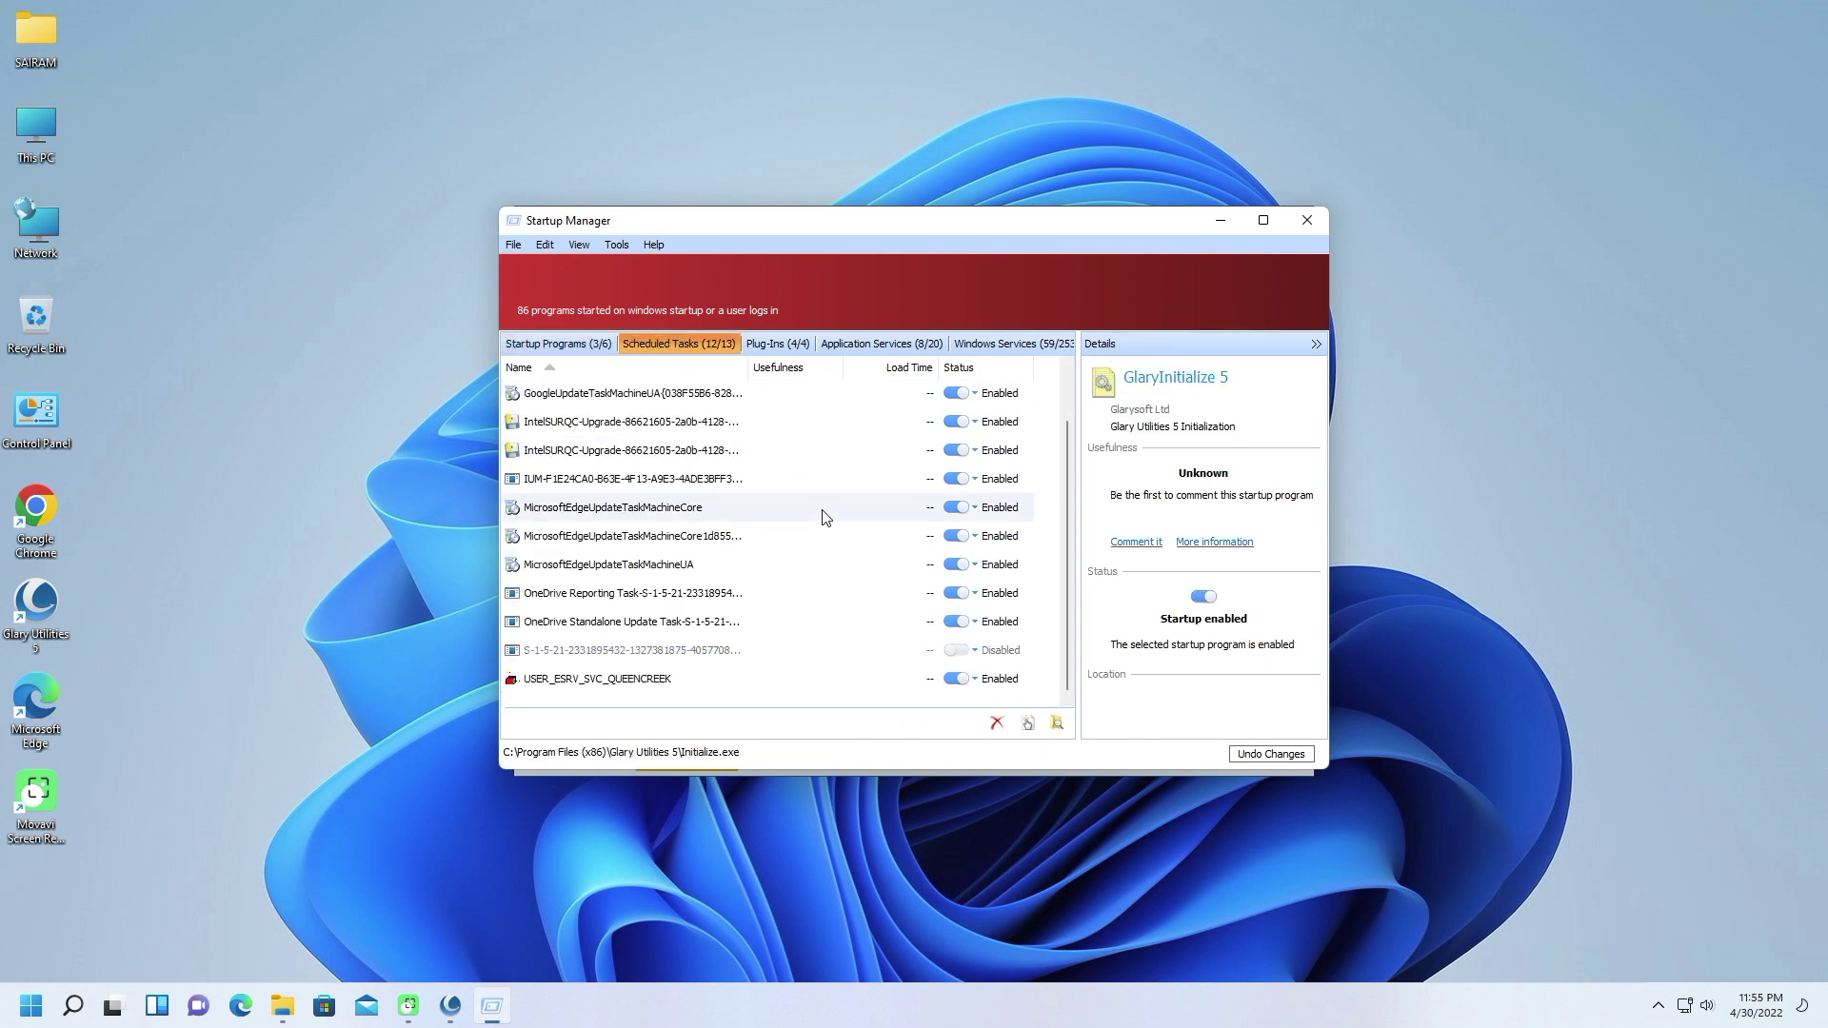
click(777, 343)
click(880, 343)
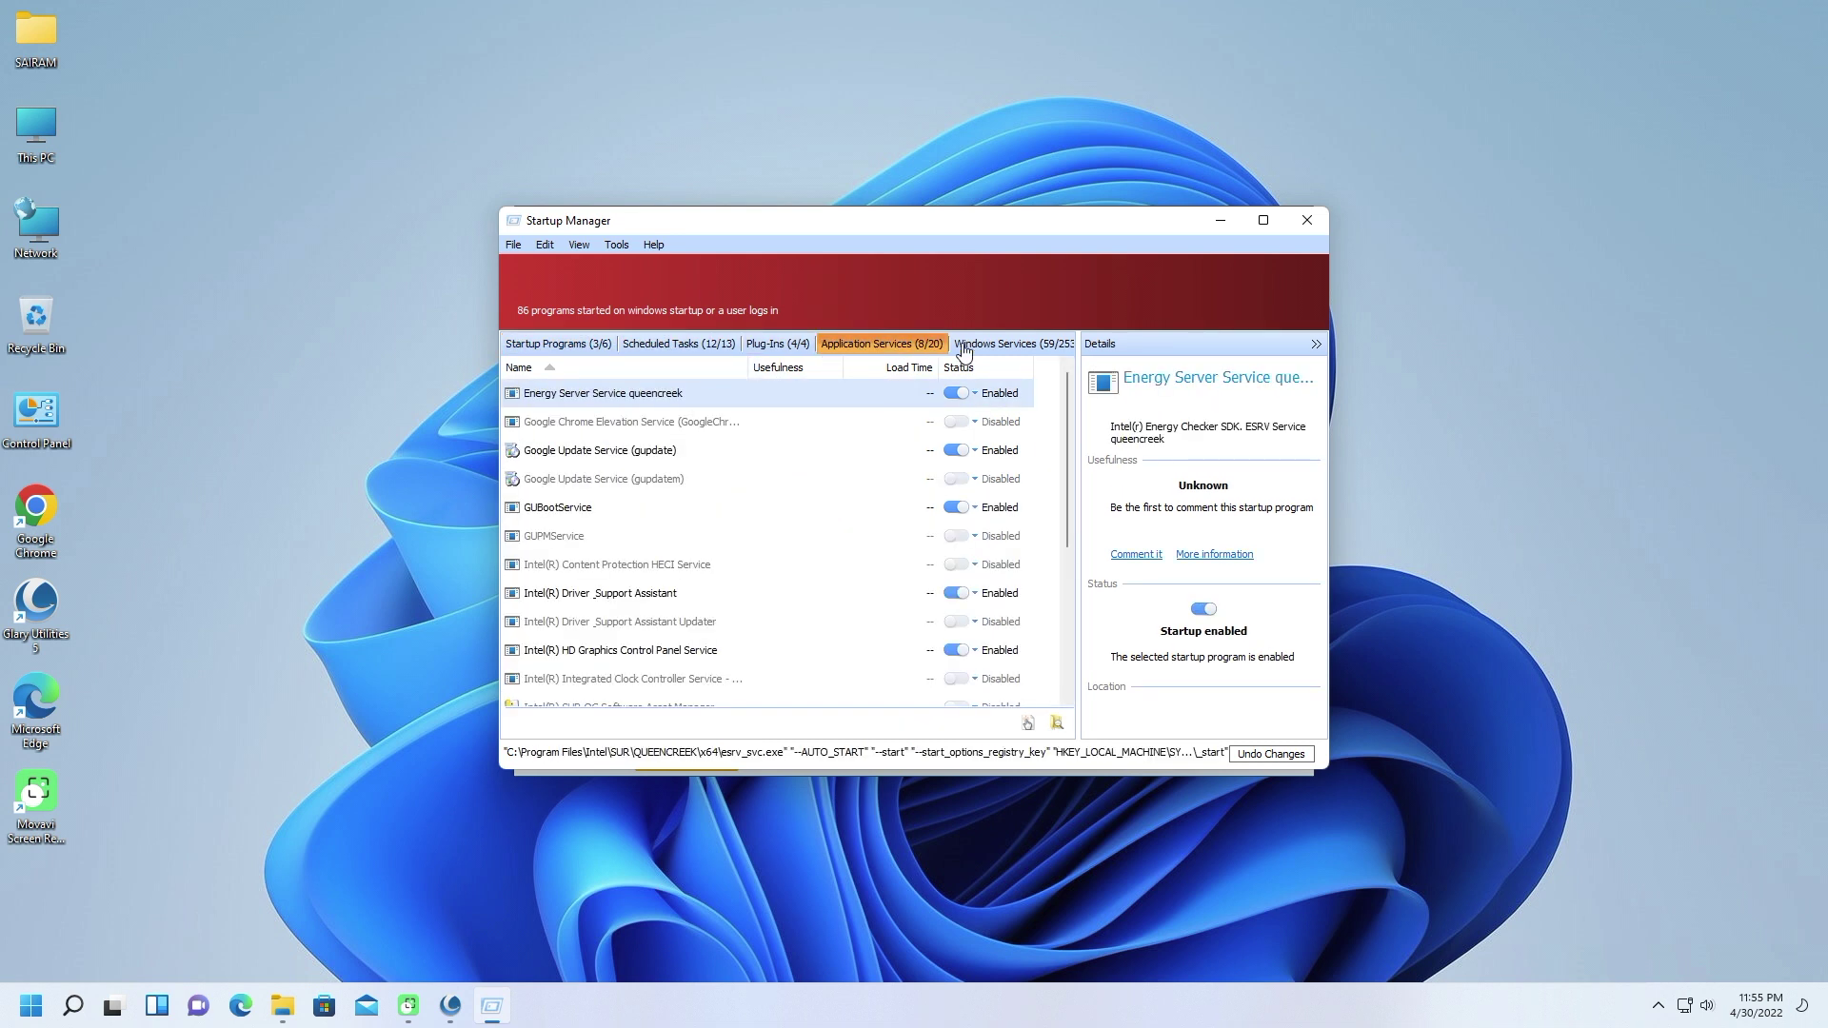
click(1265, 221)
click(495, 131)
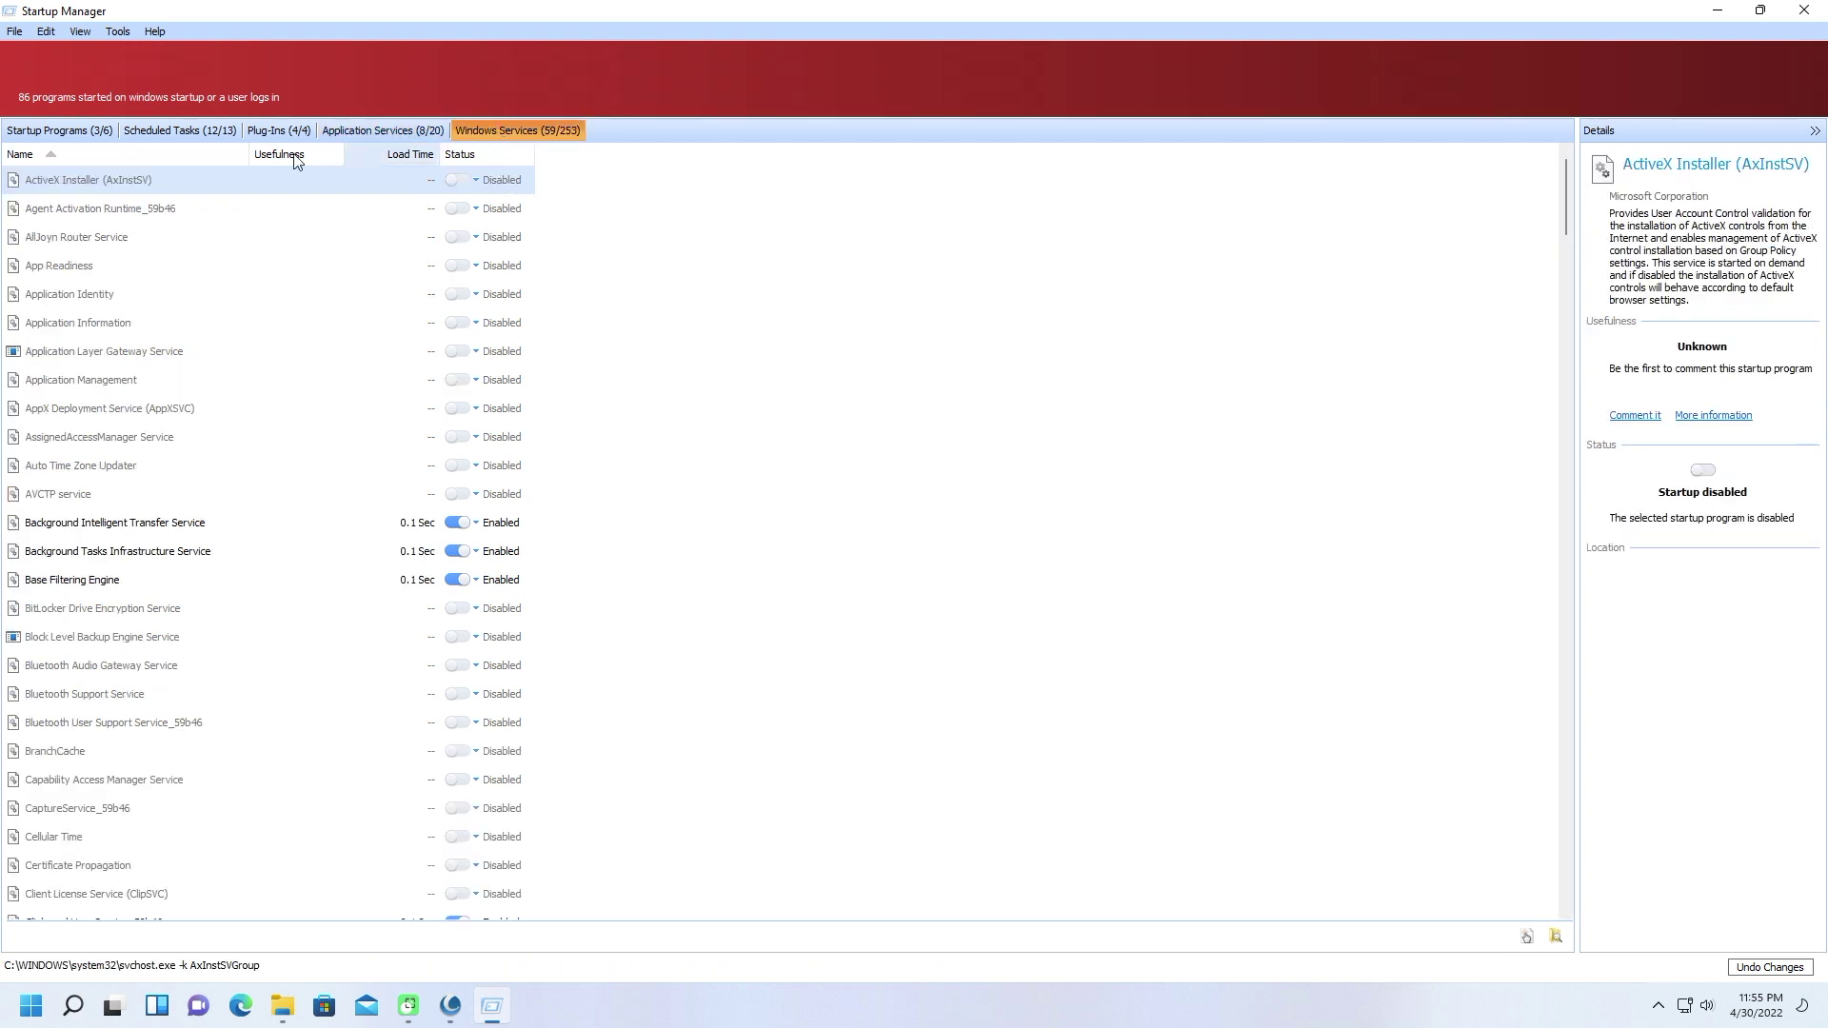
click(57, 133)
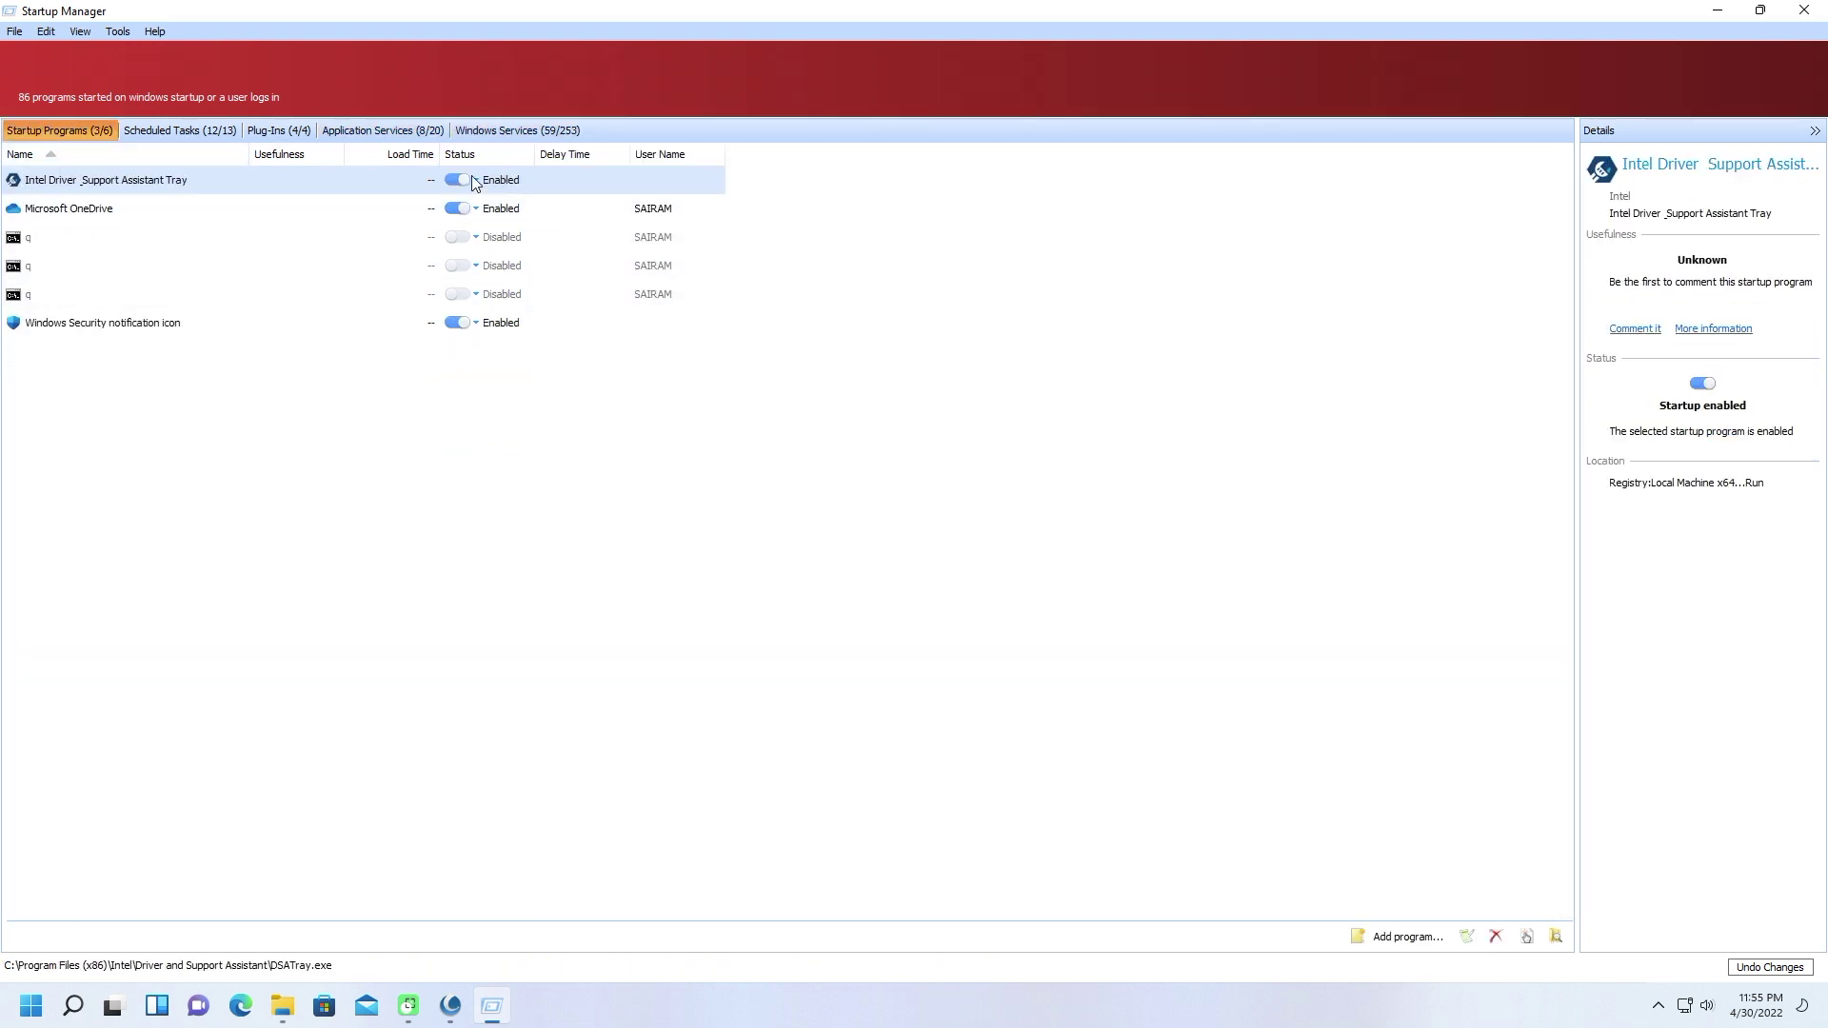
click(1804, 11)
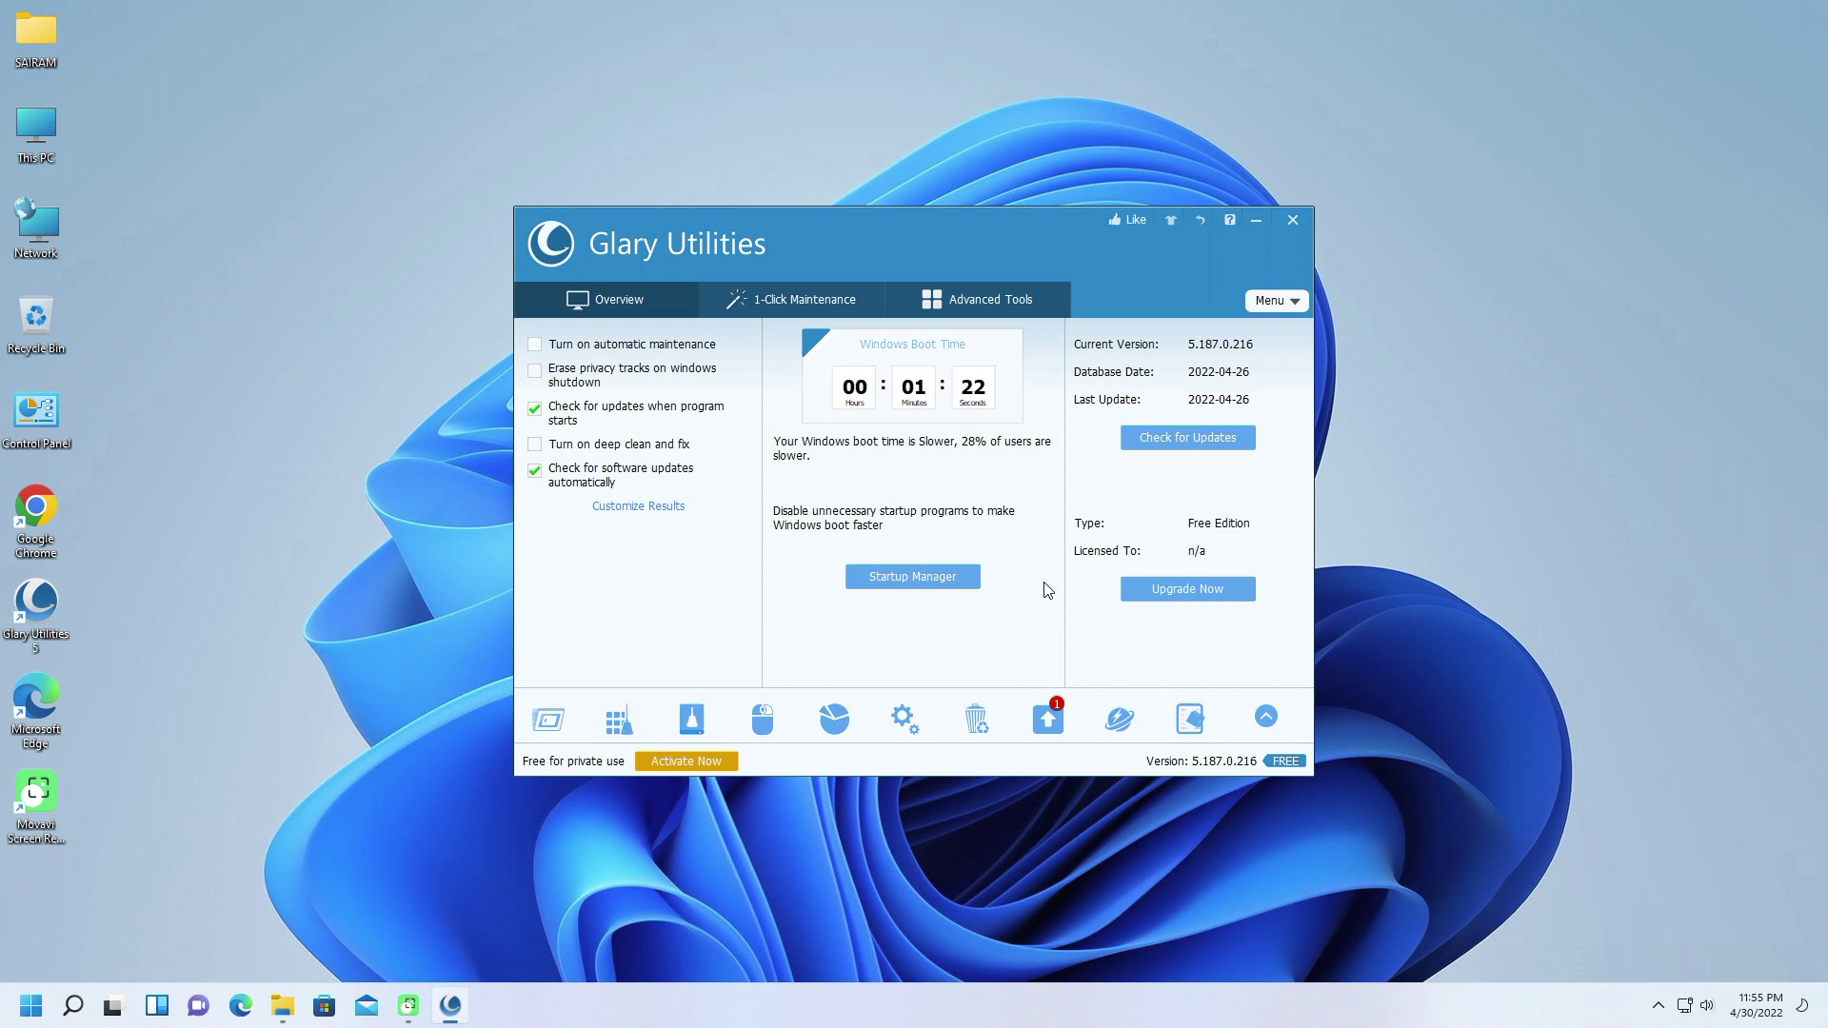
click(616, 724)
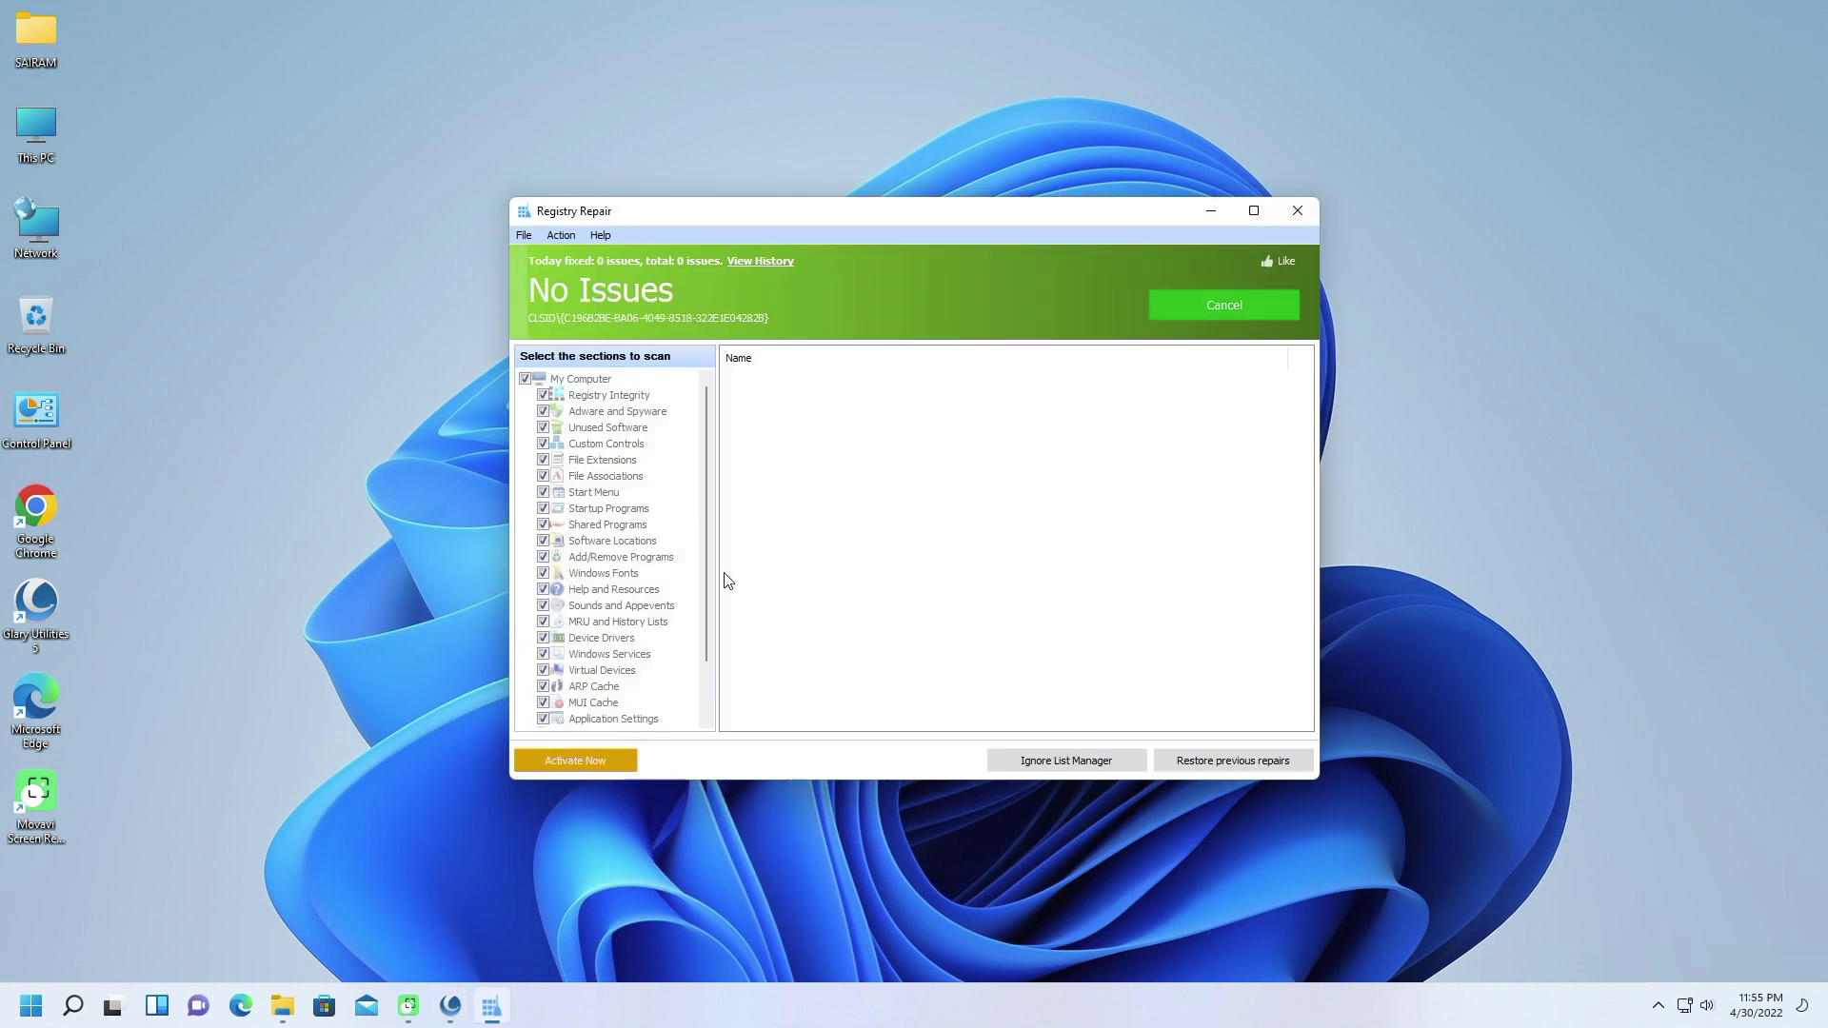
click(1253, 212)
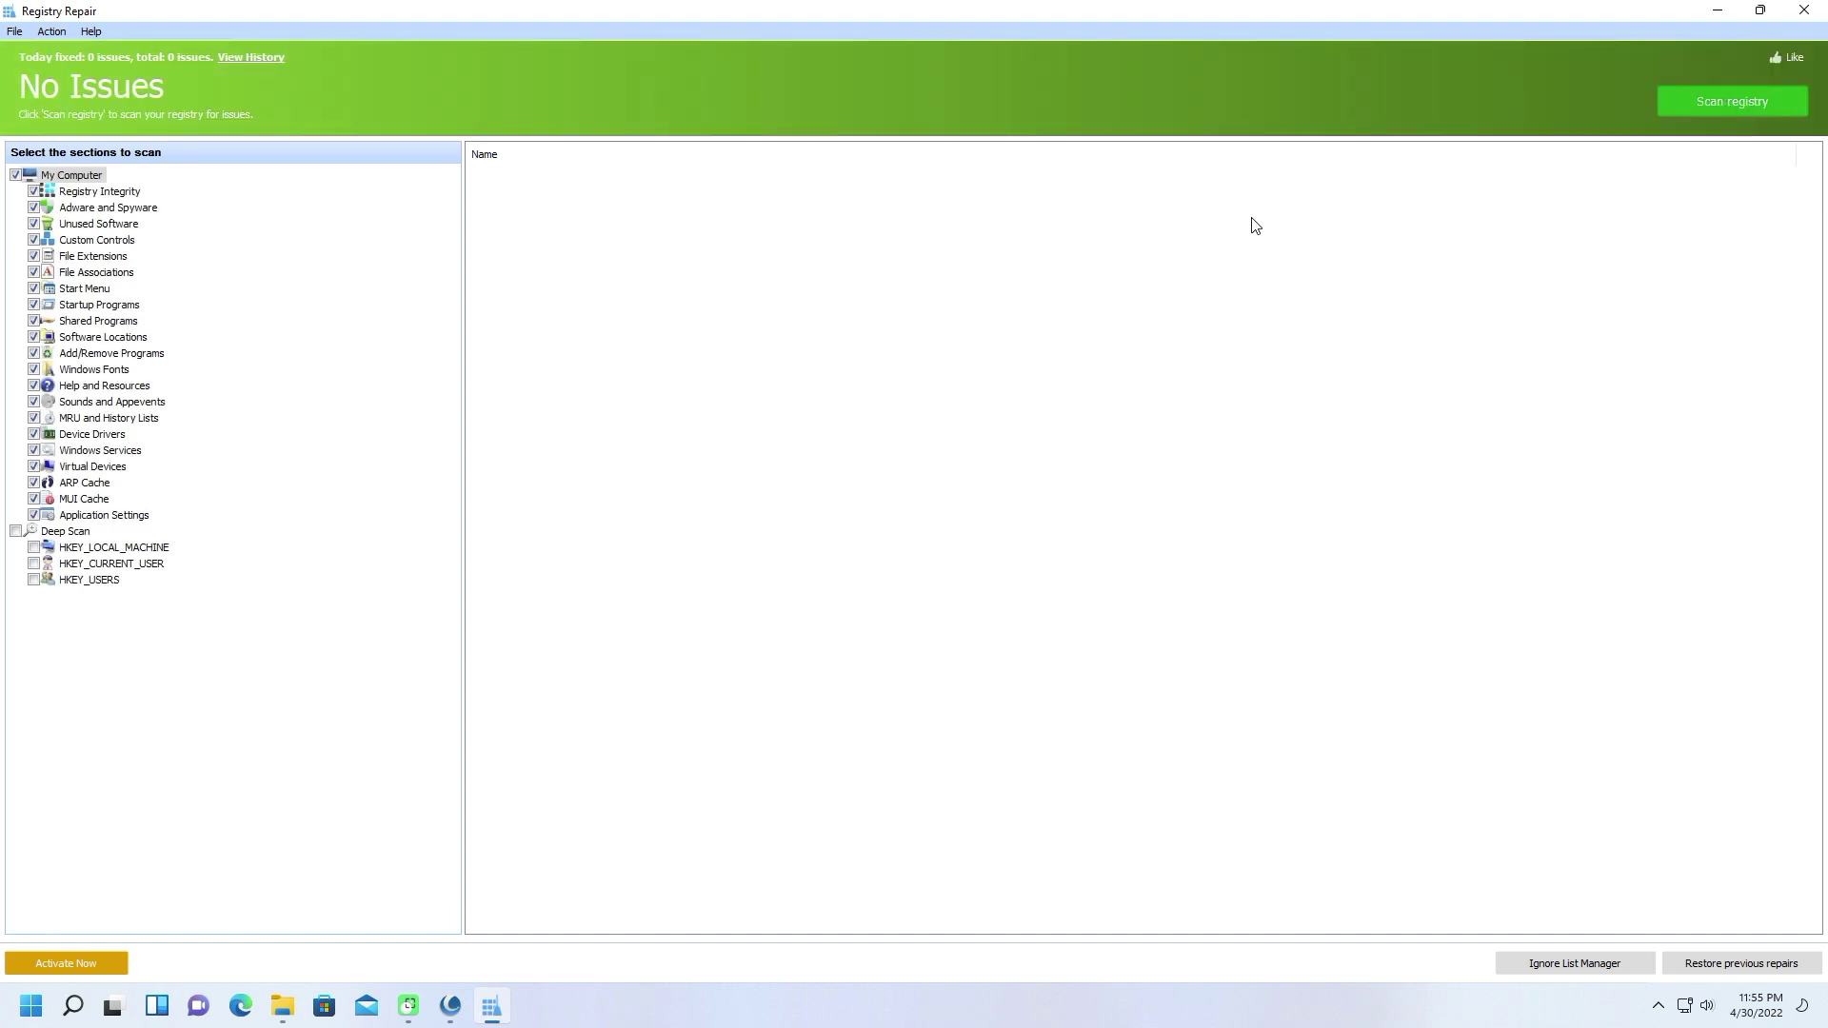
click(1799, 9)
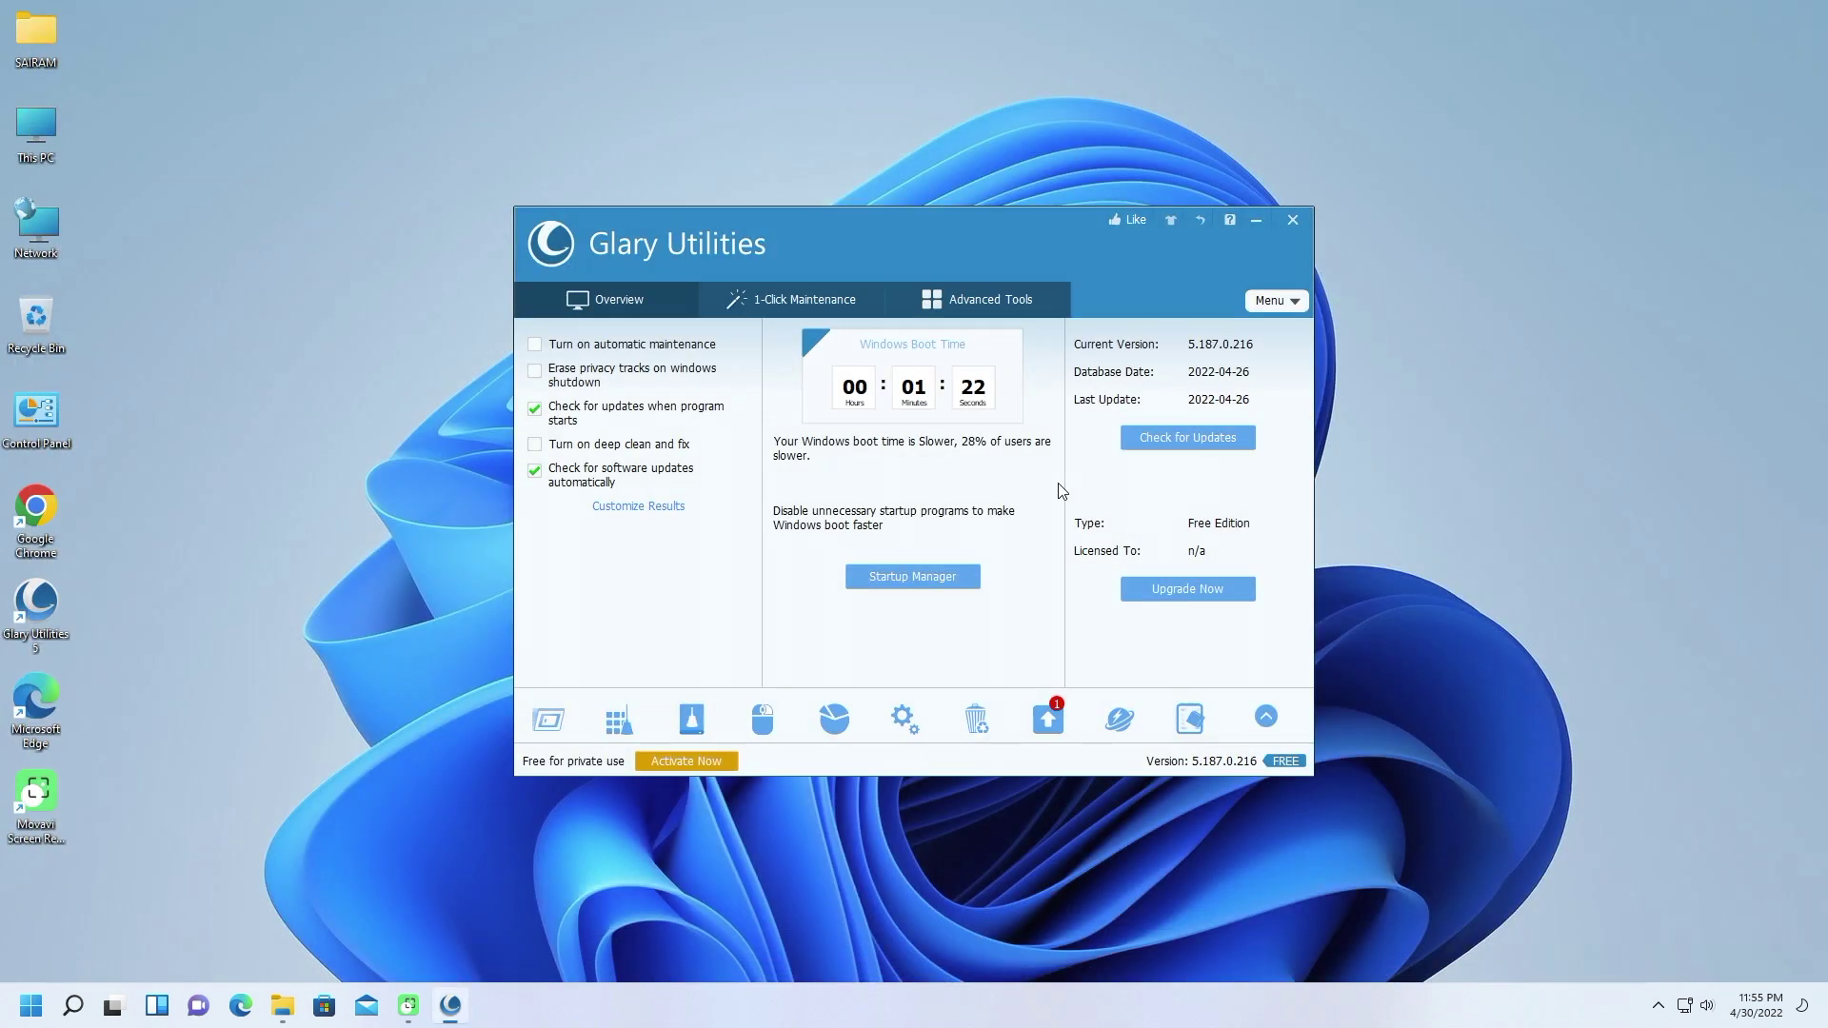
click(761, 721)
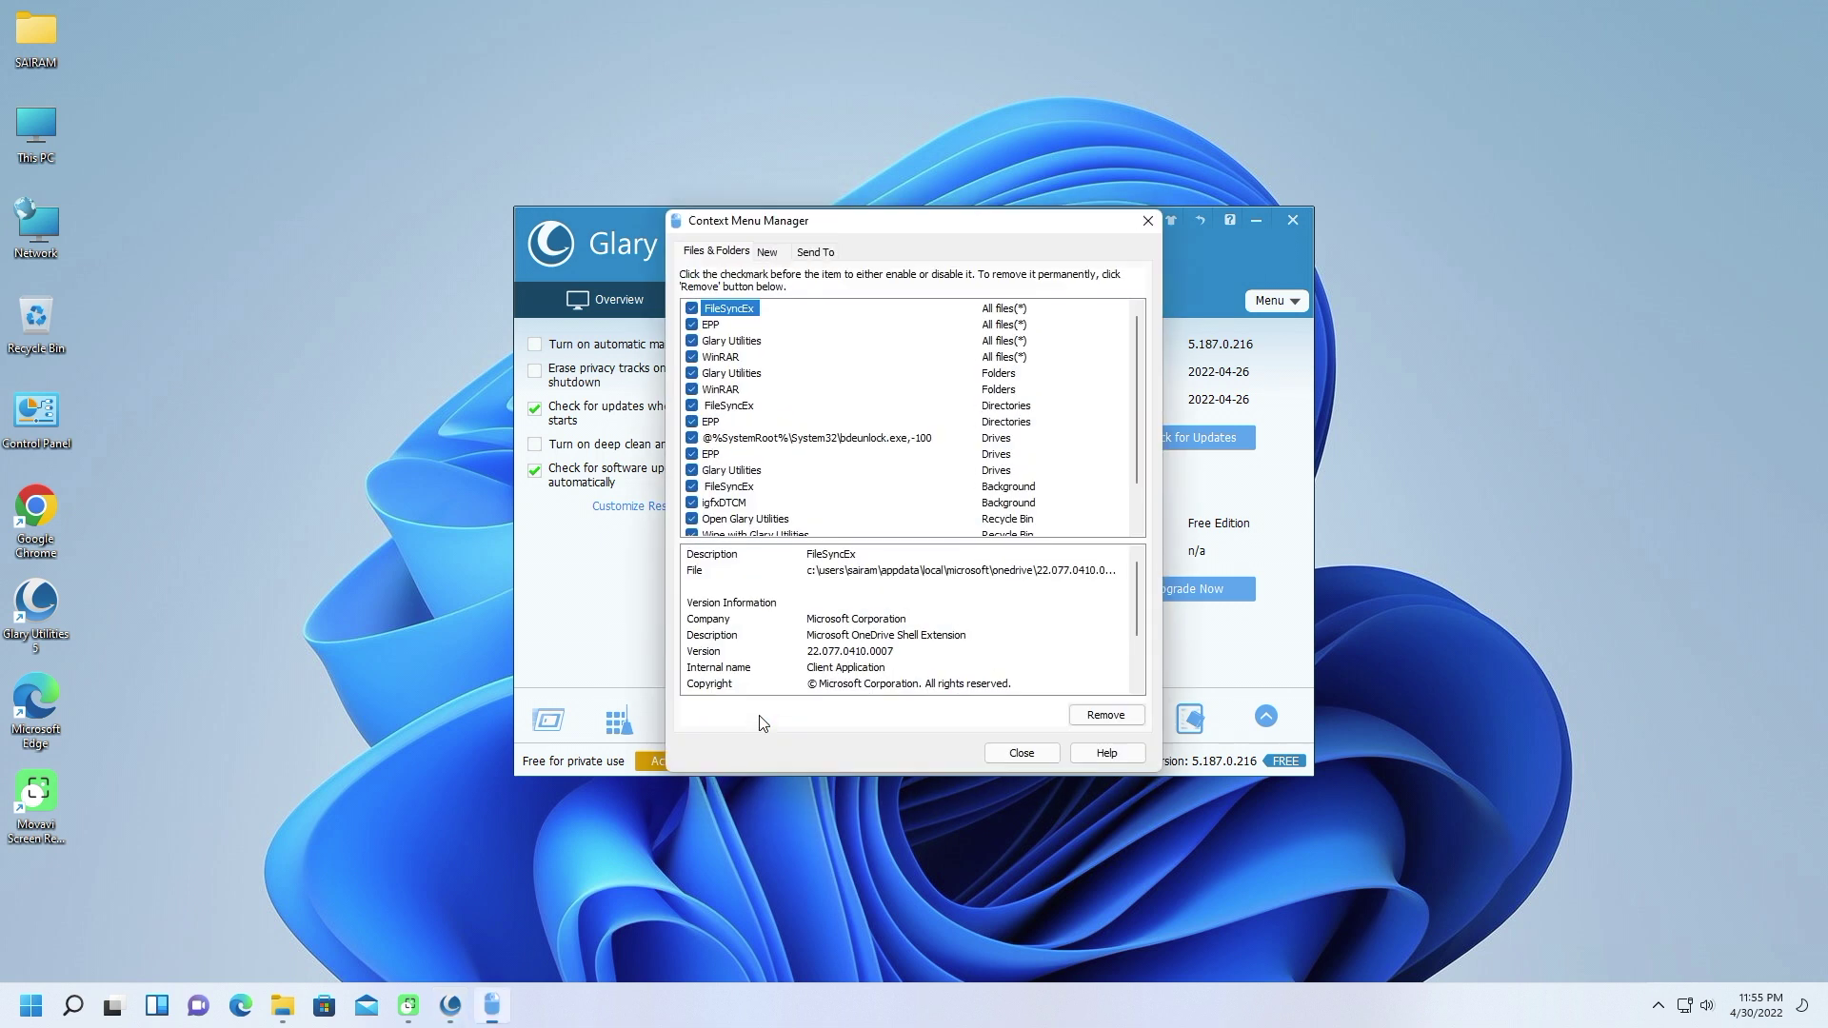
click(1021, 752)
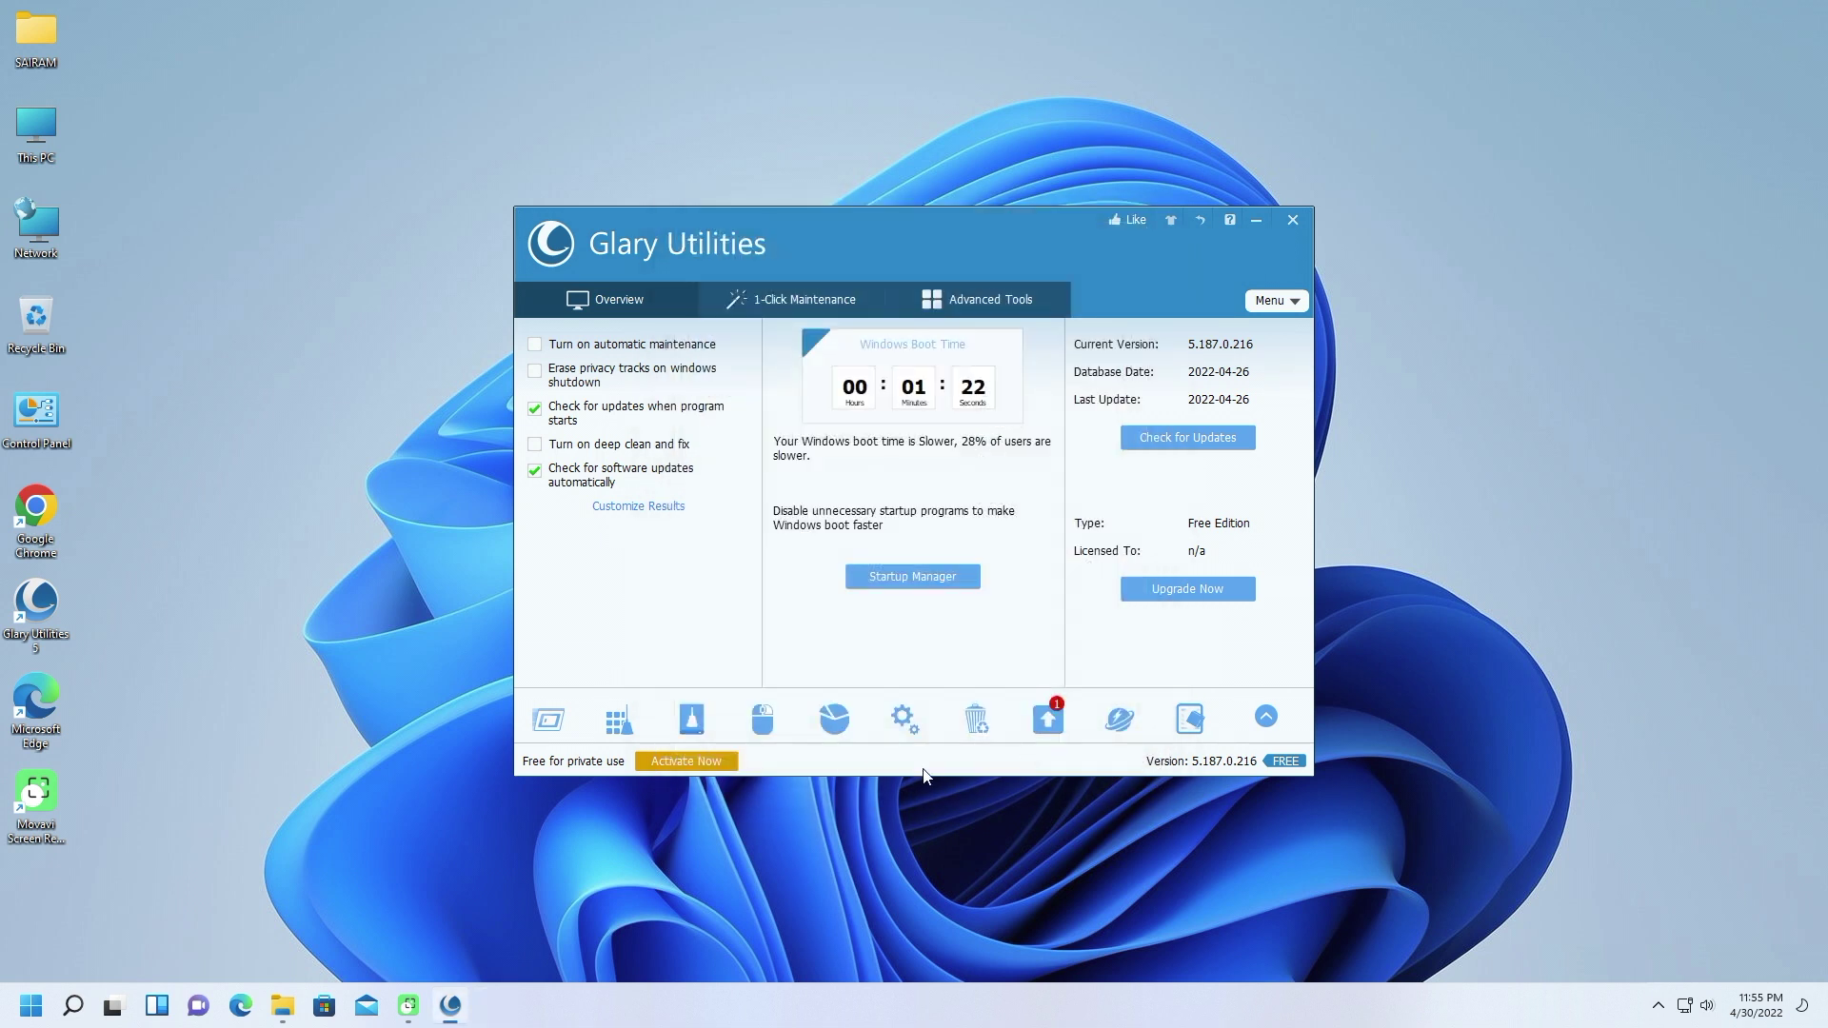
click(902, 721)
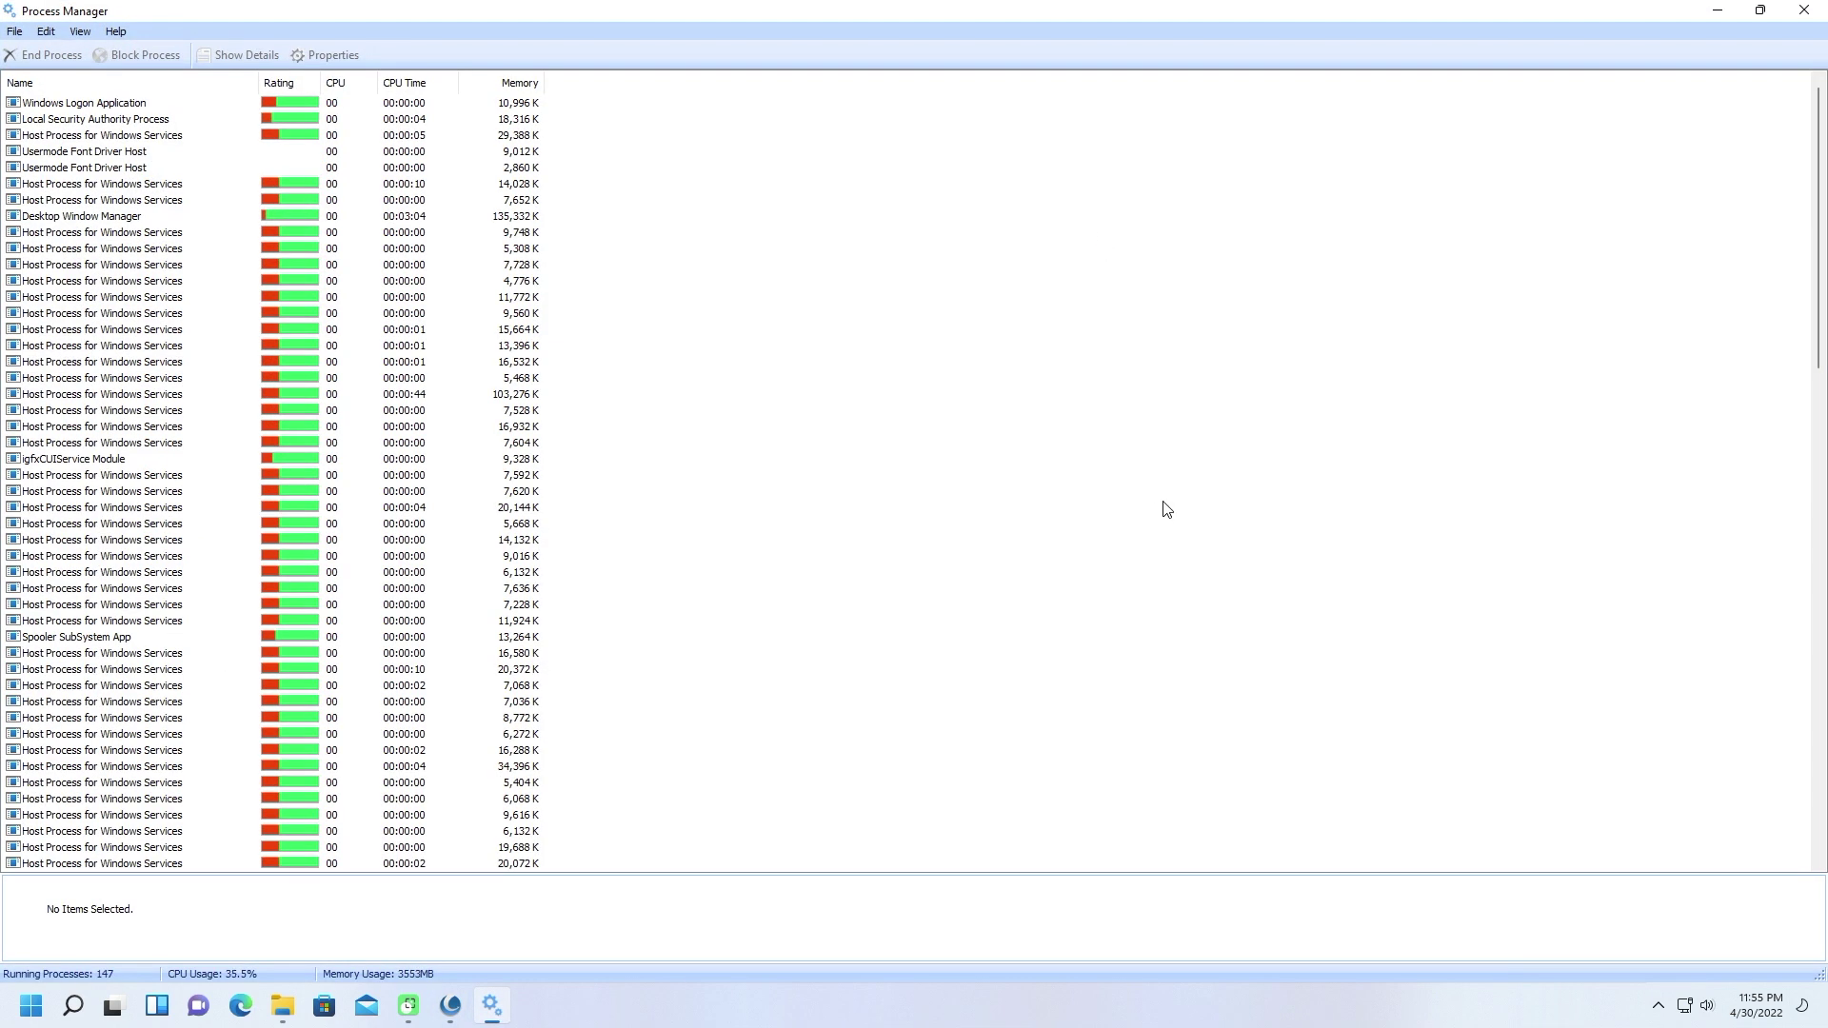
scroll(1168, 509, down, 10)
scroll(1170, 514, up, 4)
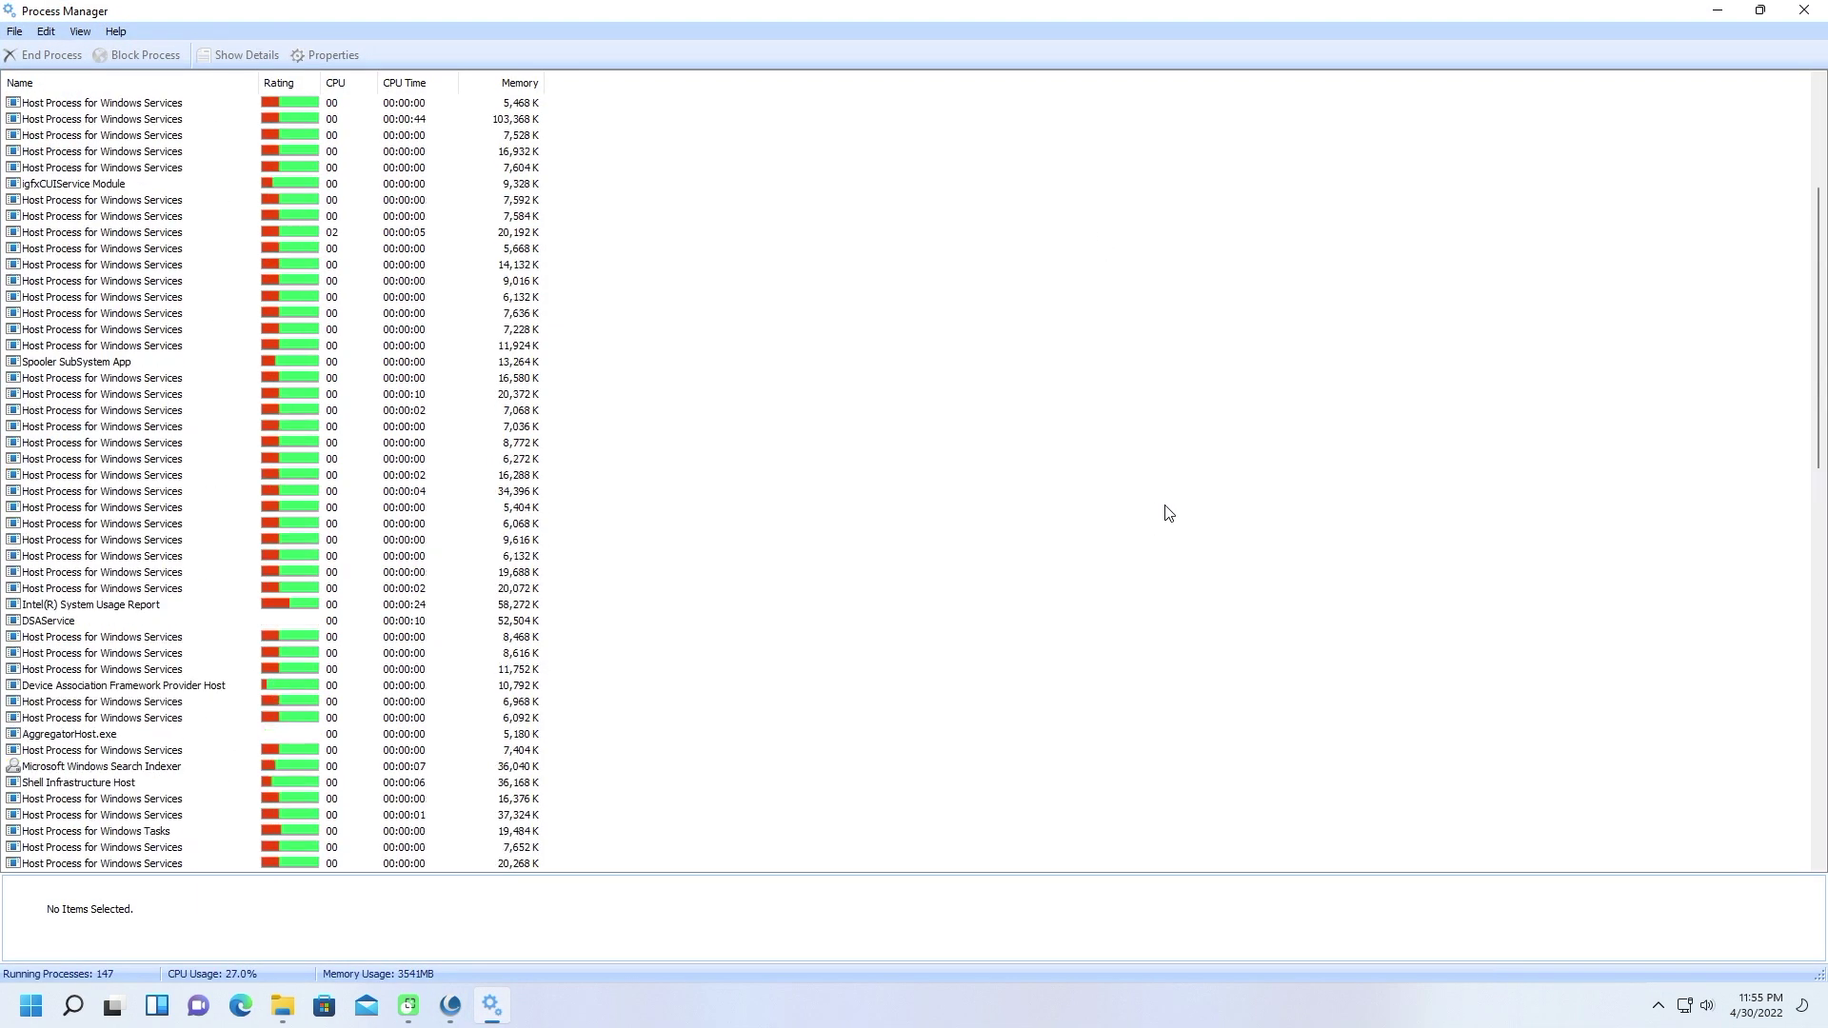
scroll(1167, 511, up, 5)
click(1805, 11)
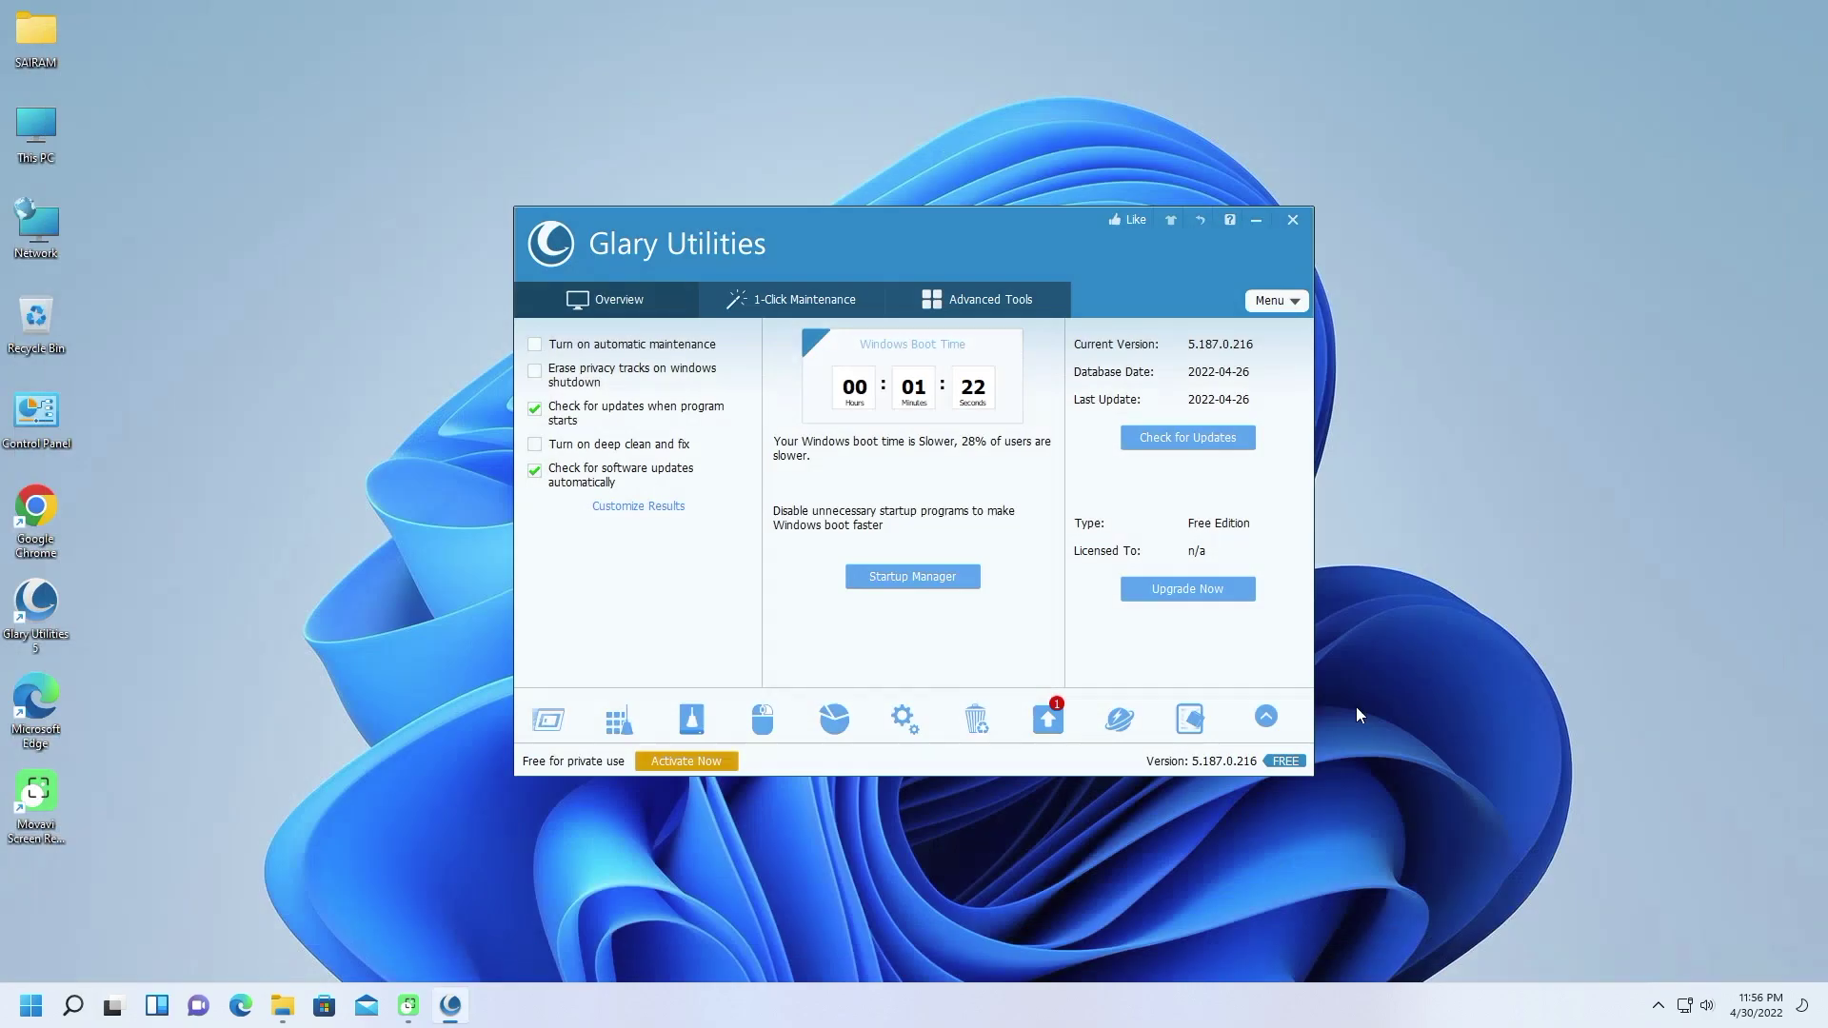
click(976, 721)
click(1222, 259)
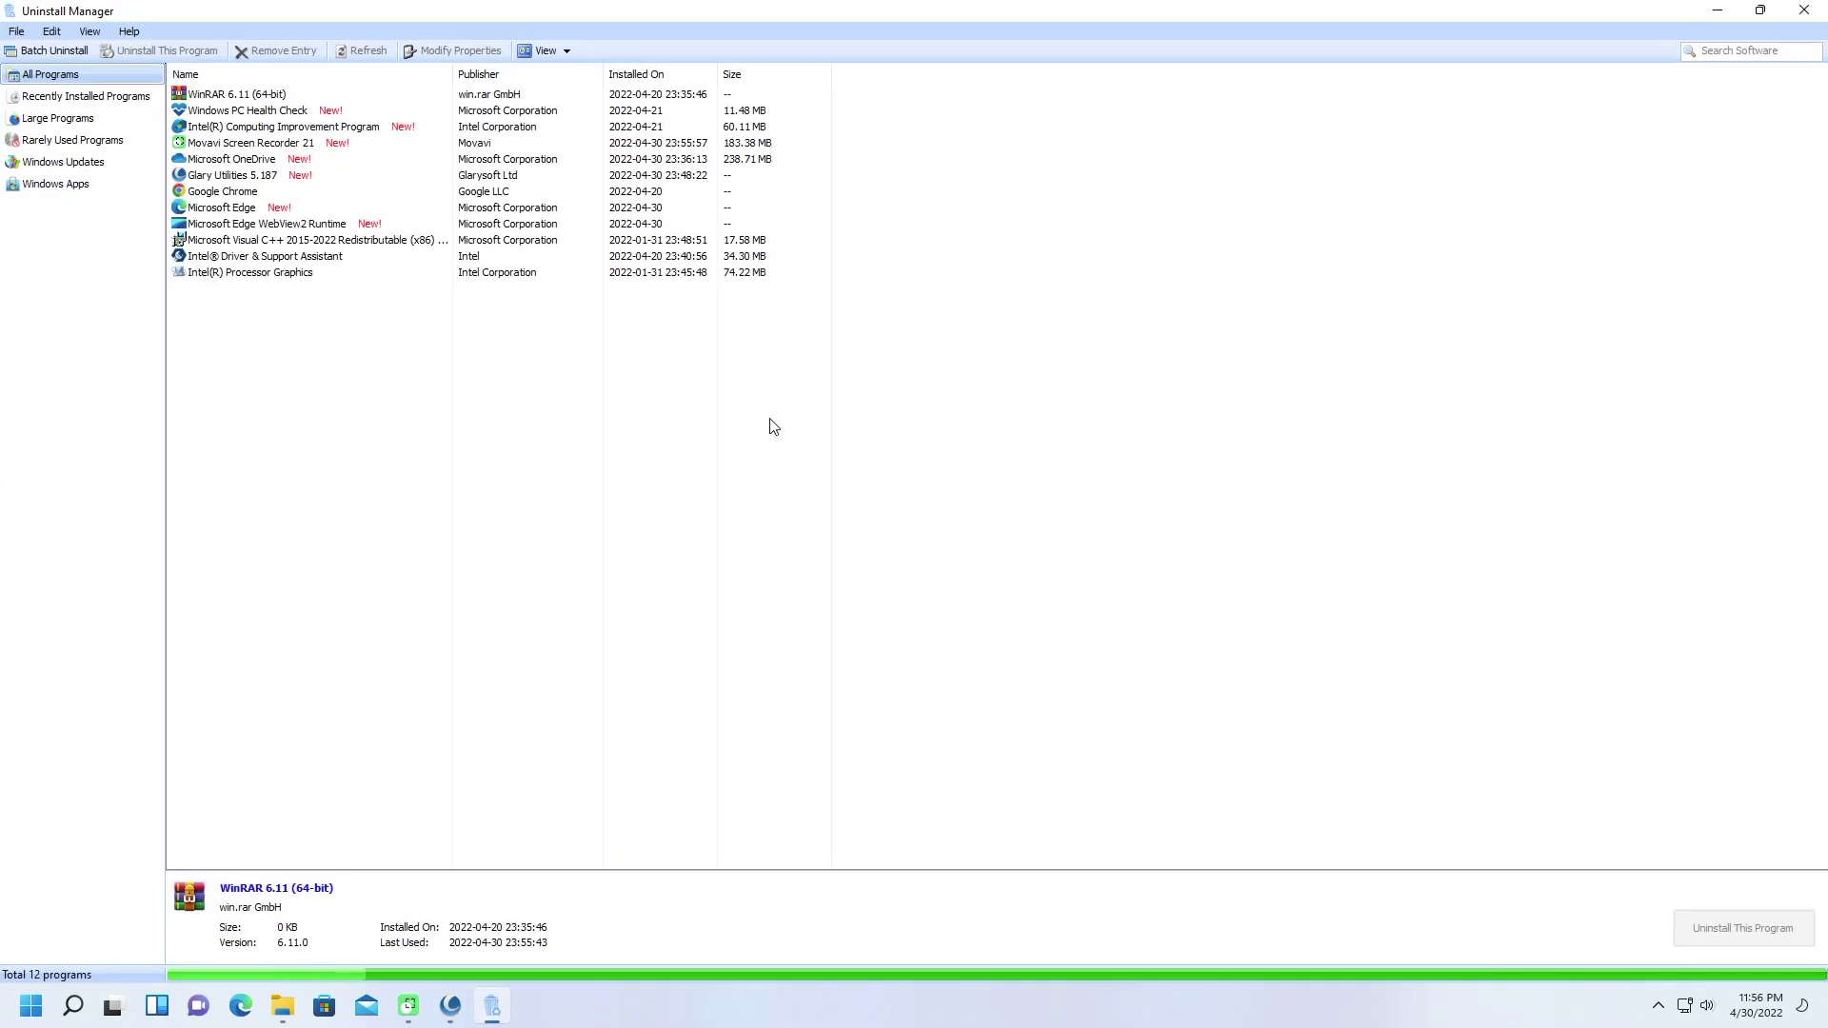
key(alt+F4)
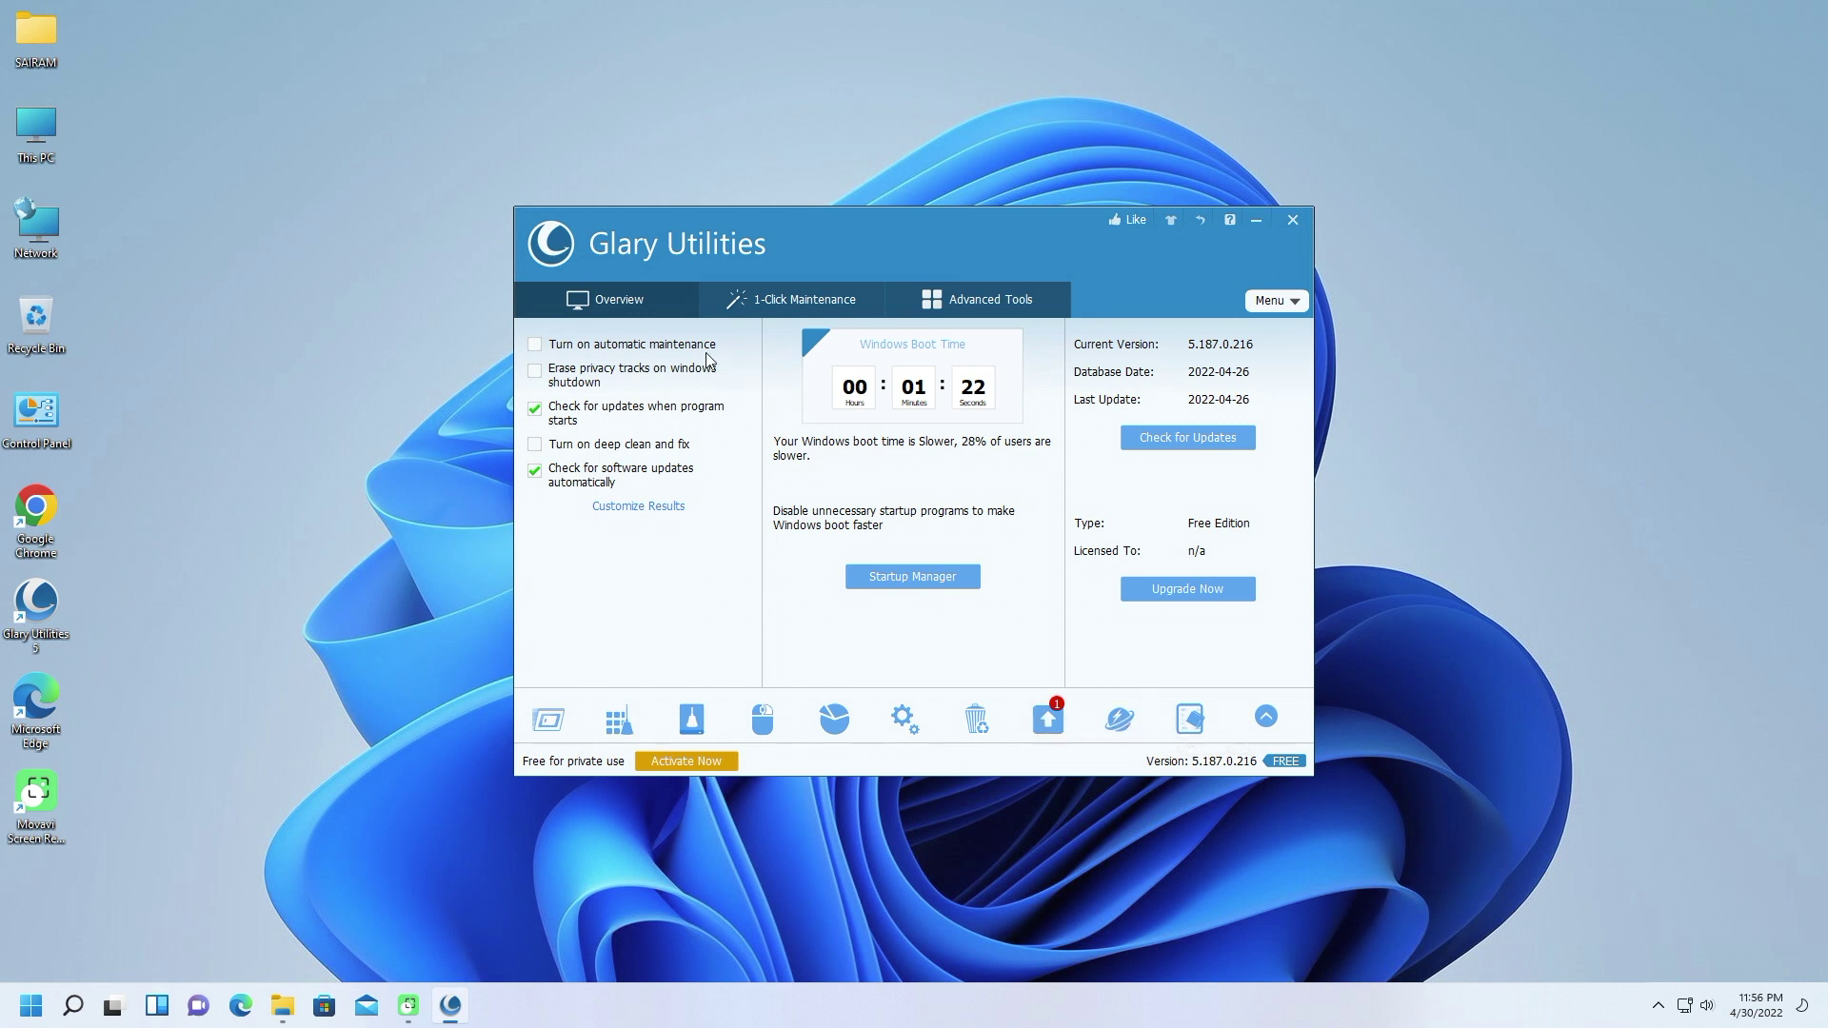
Step: Switch to Advanced Tools and page through the overview of all tools
click(831, 299)
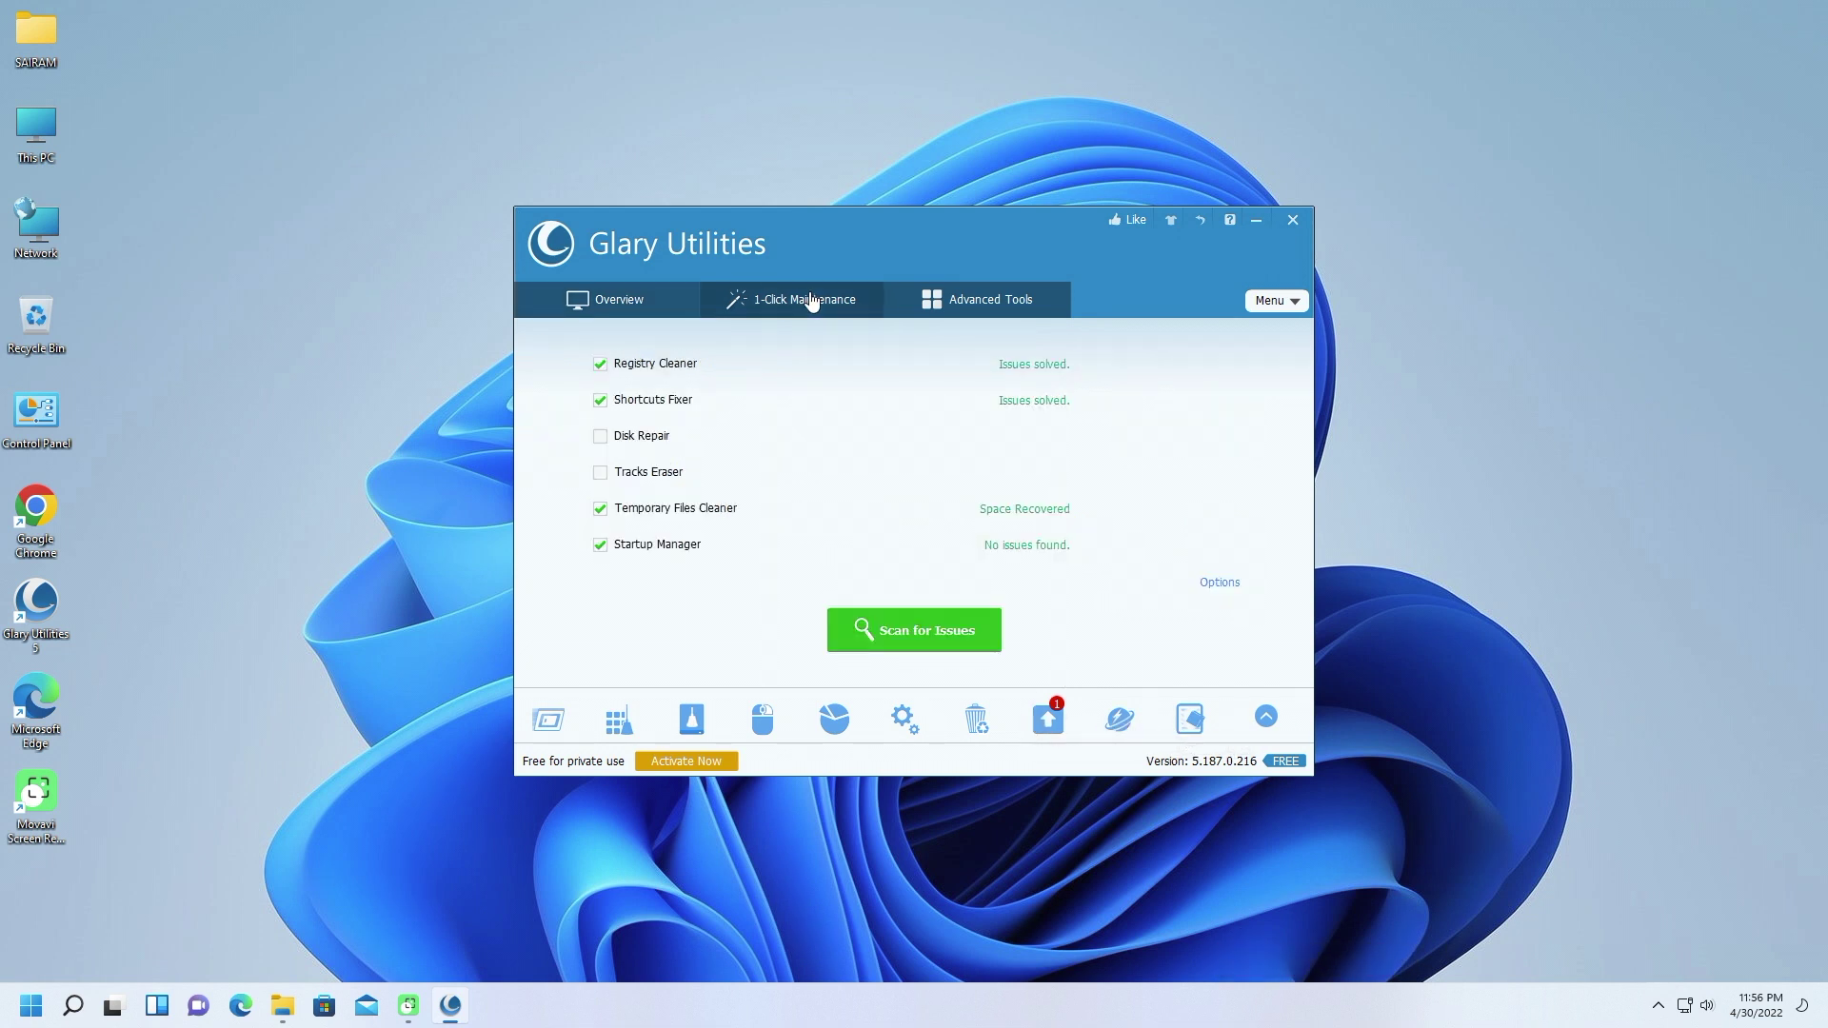
click(964, 303)
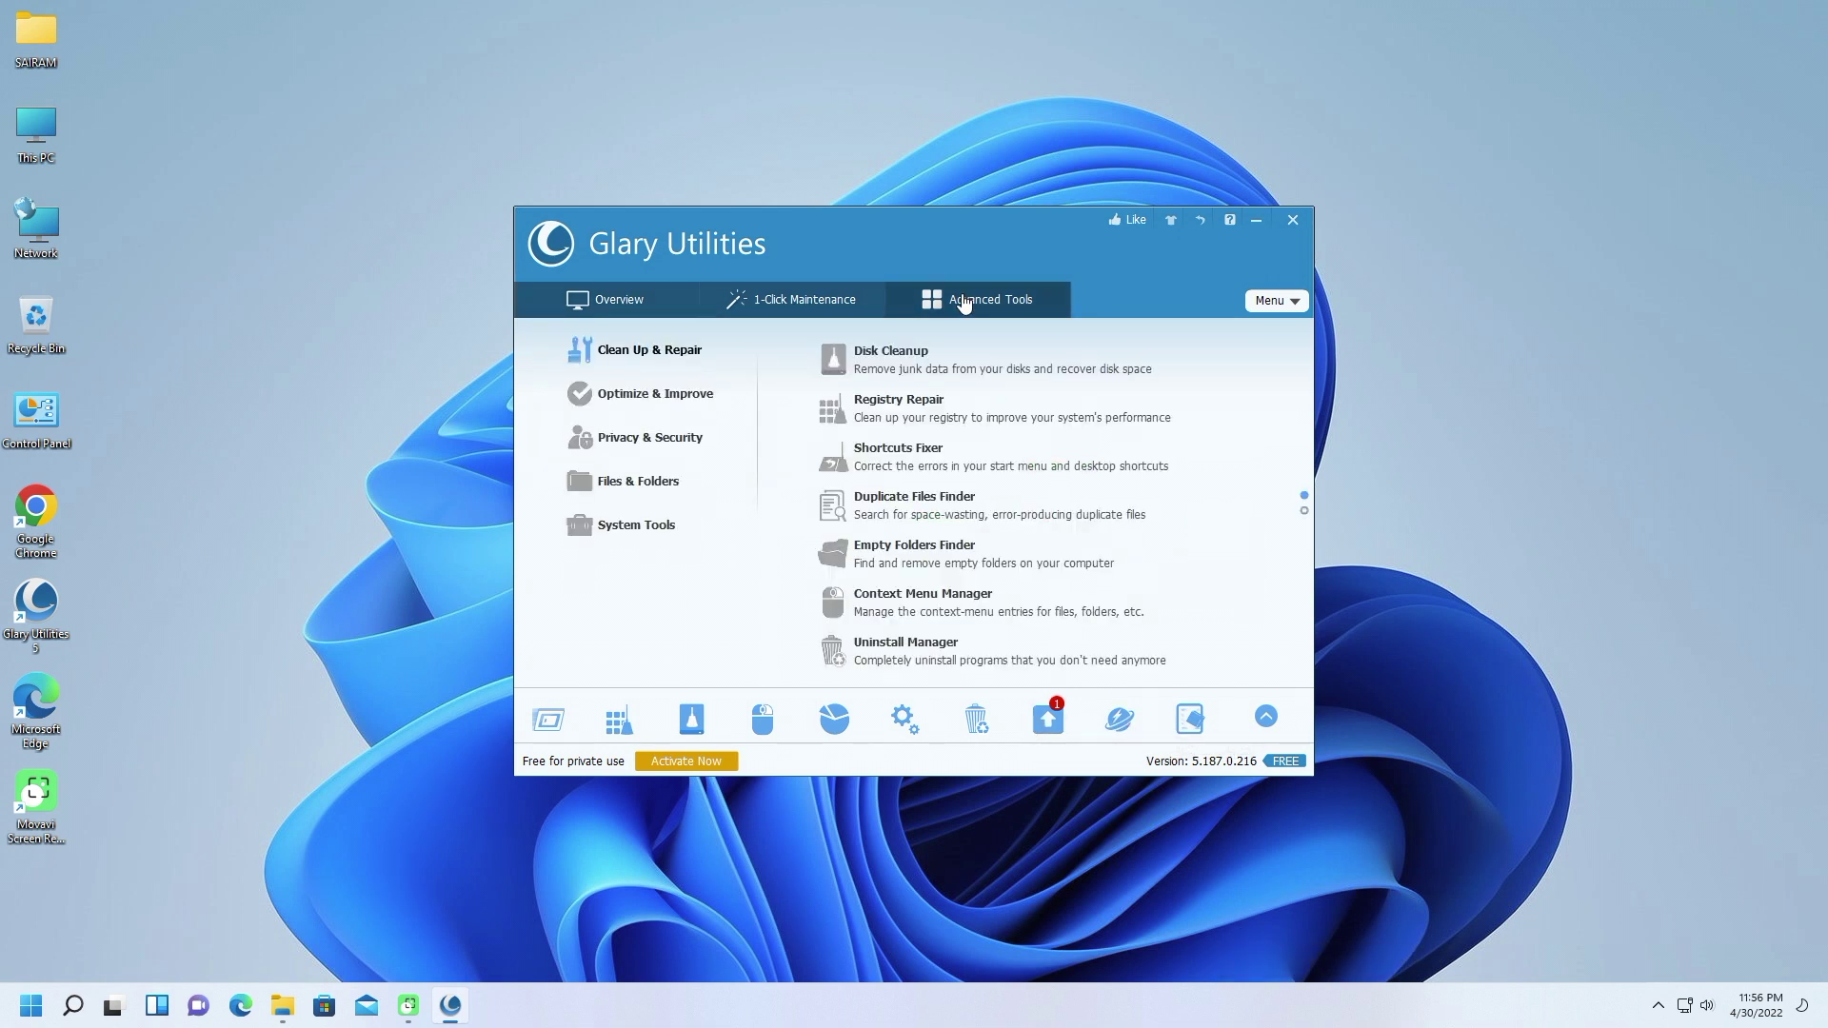
click(1305, 511)
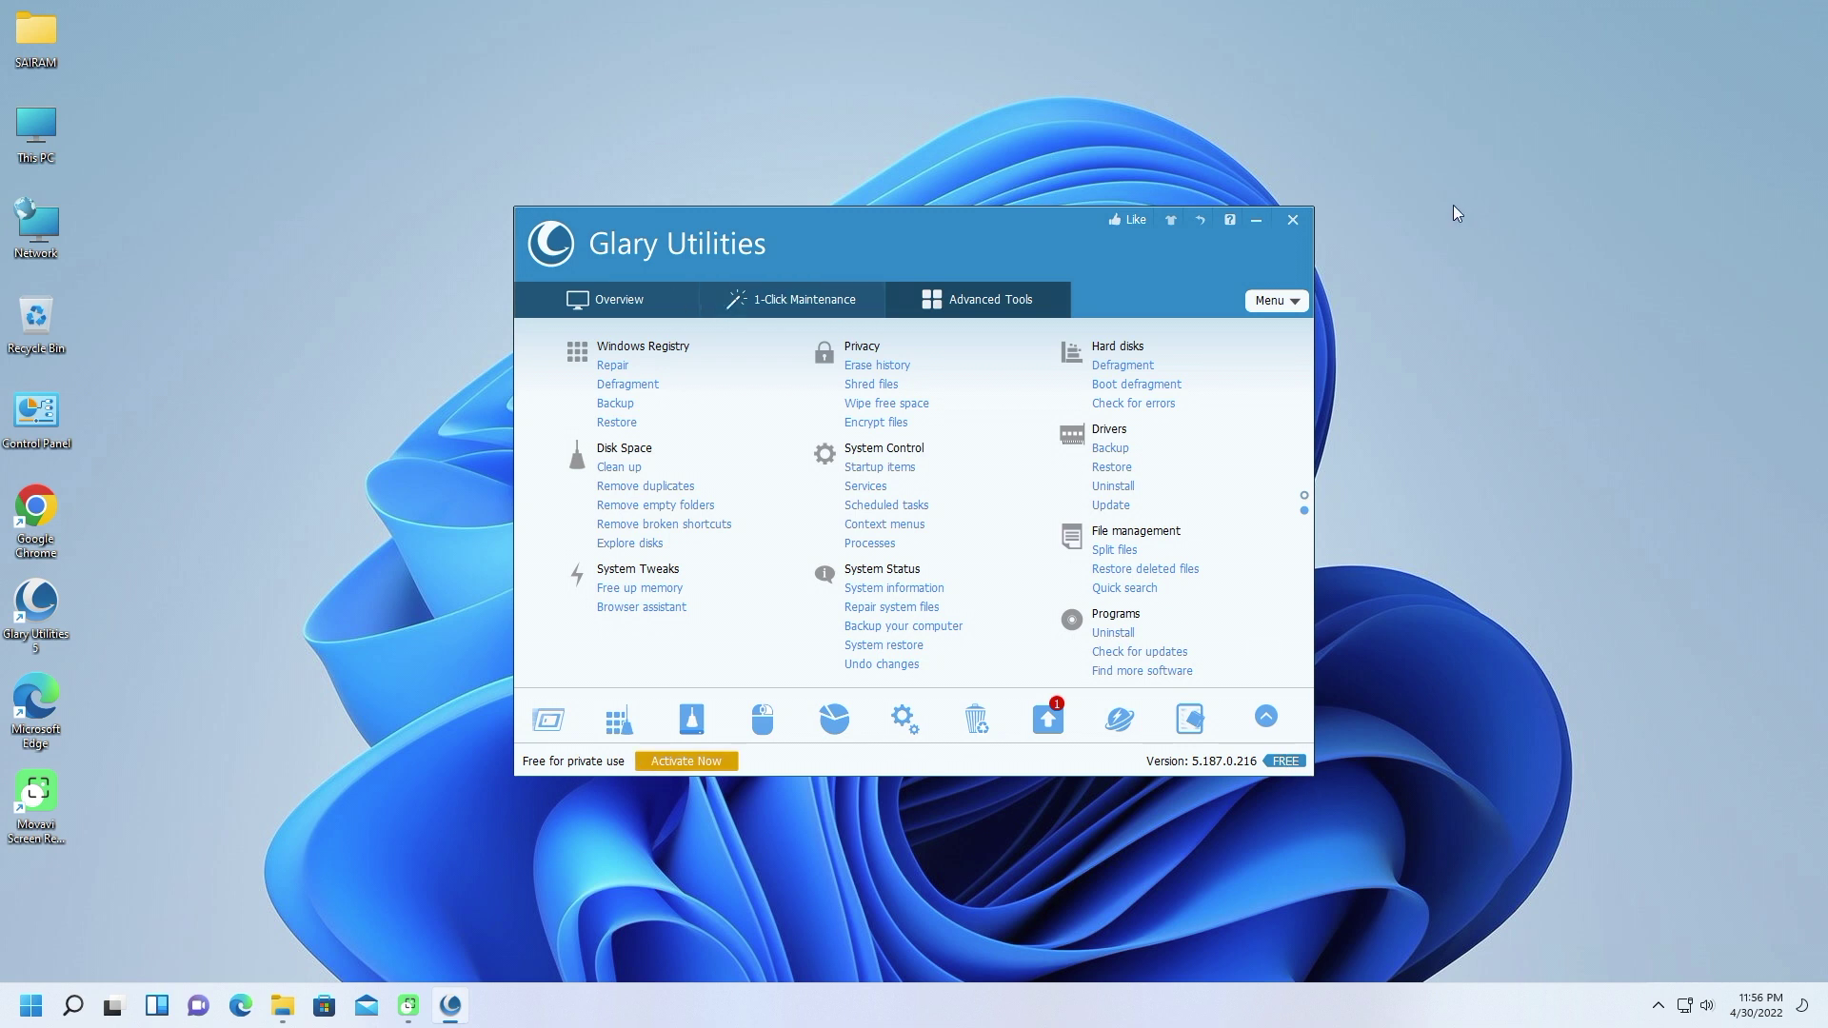
click(1305, 503)
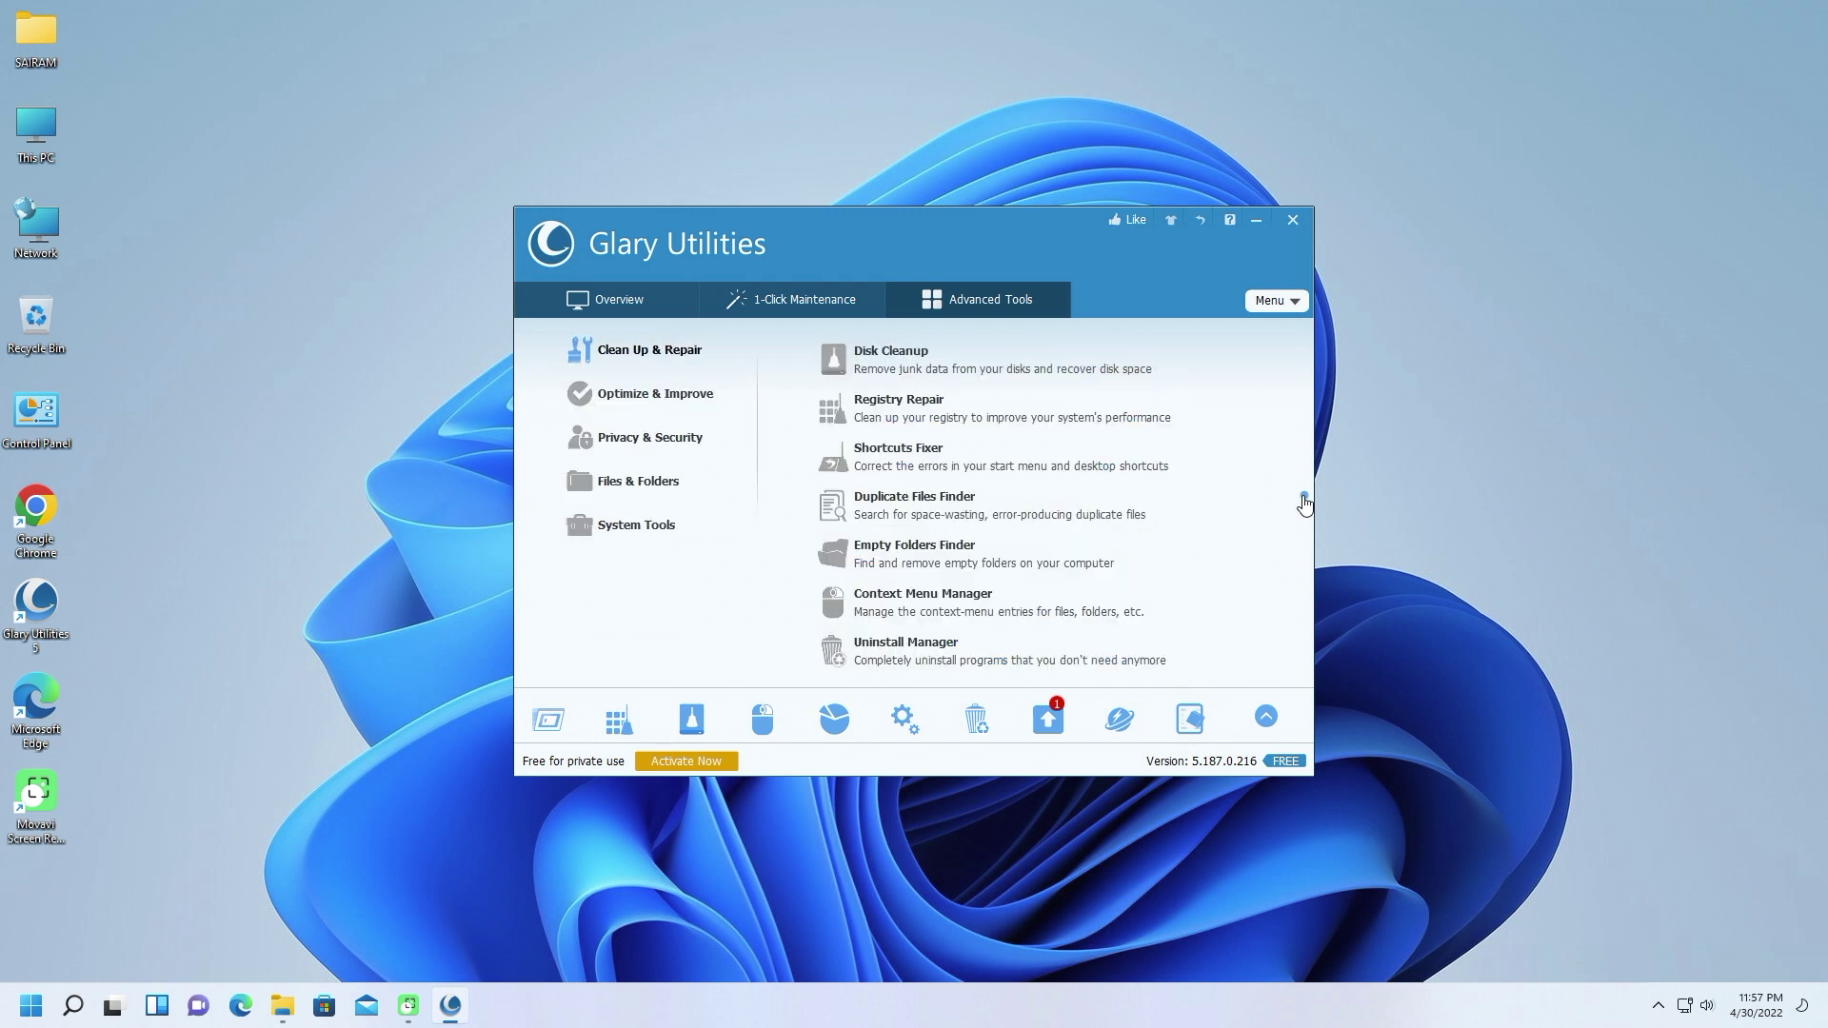
Step: View the Optimize & Improve, Privacy & Security, Files & Folders and System Tools categories
click(673, 397)
click(665, 440)
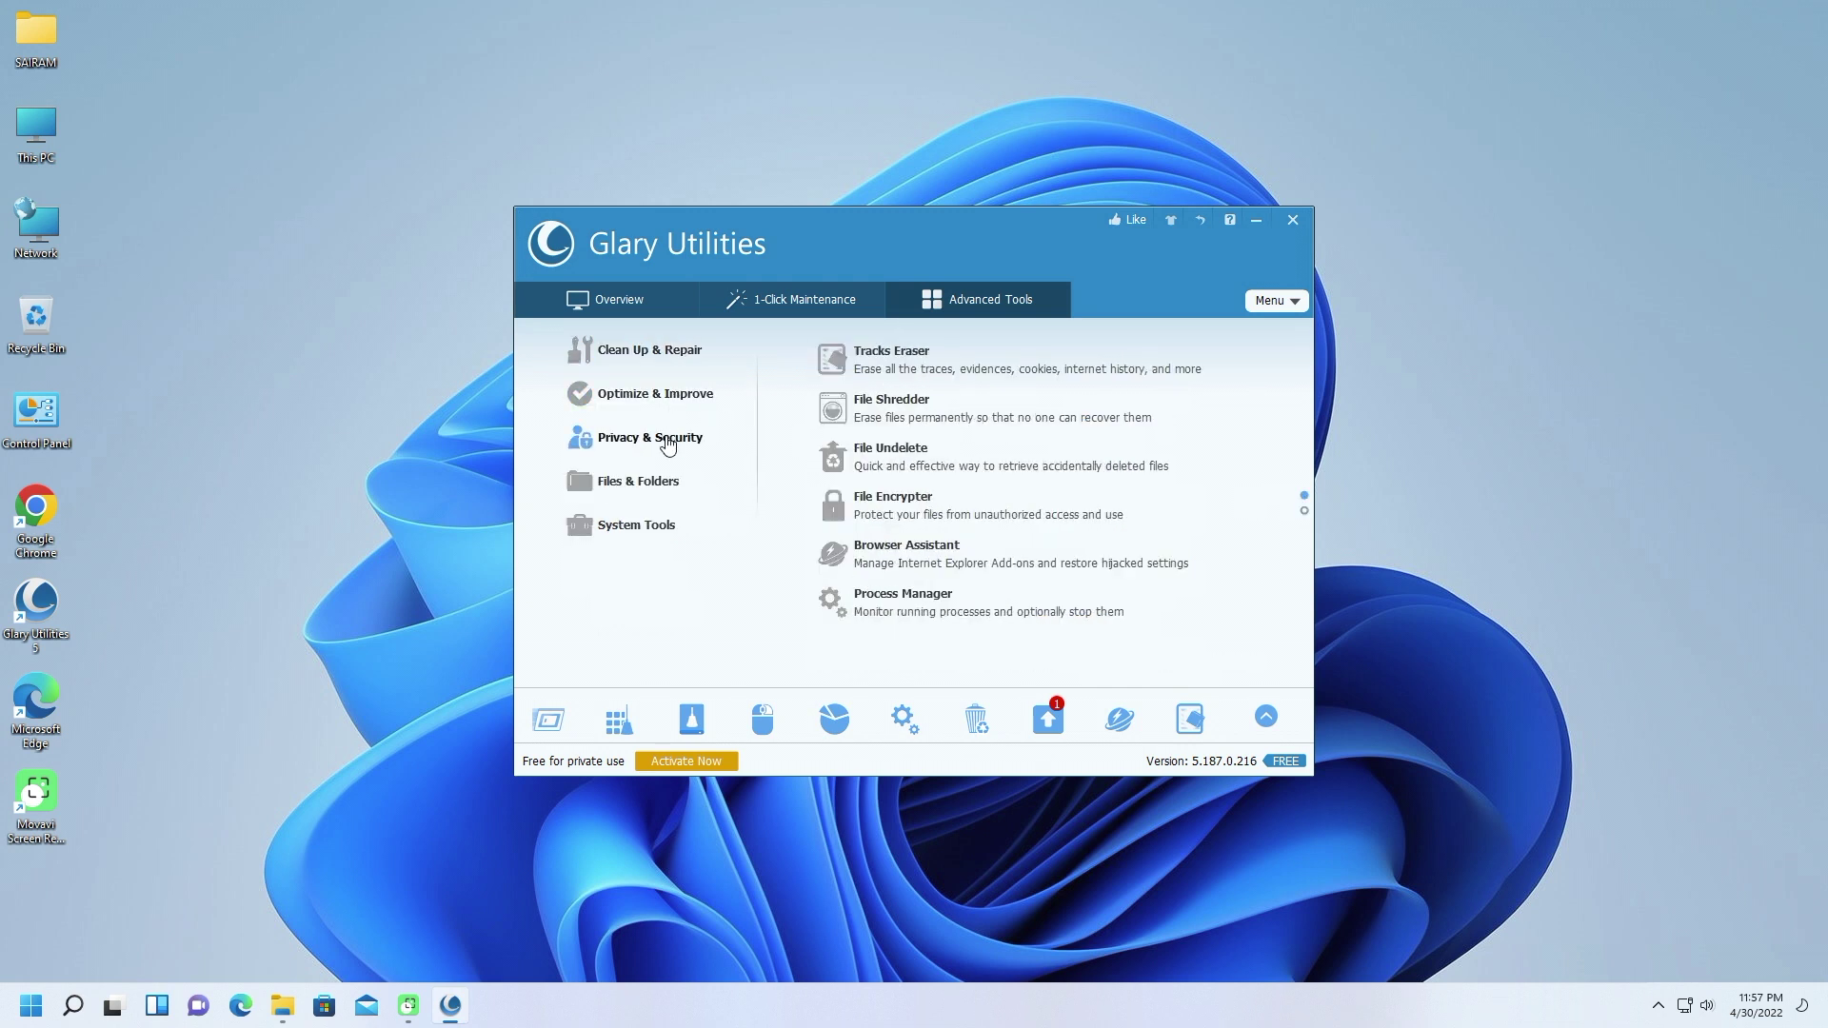
click(644, 489)
click(645, 525)
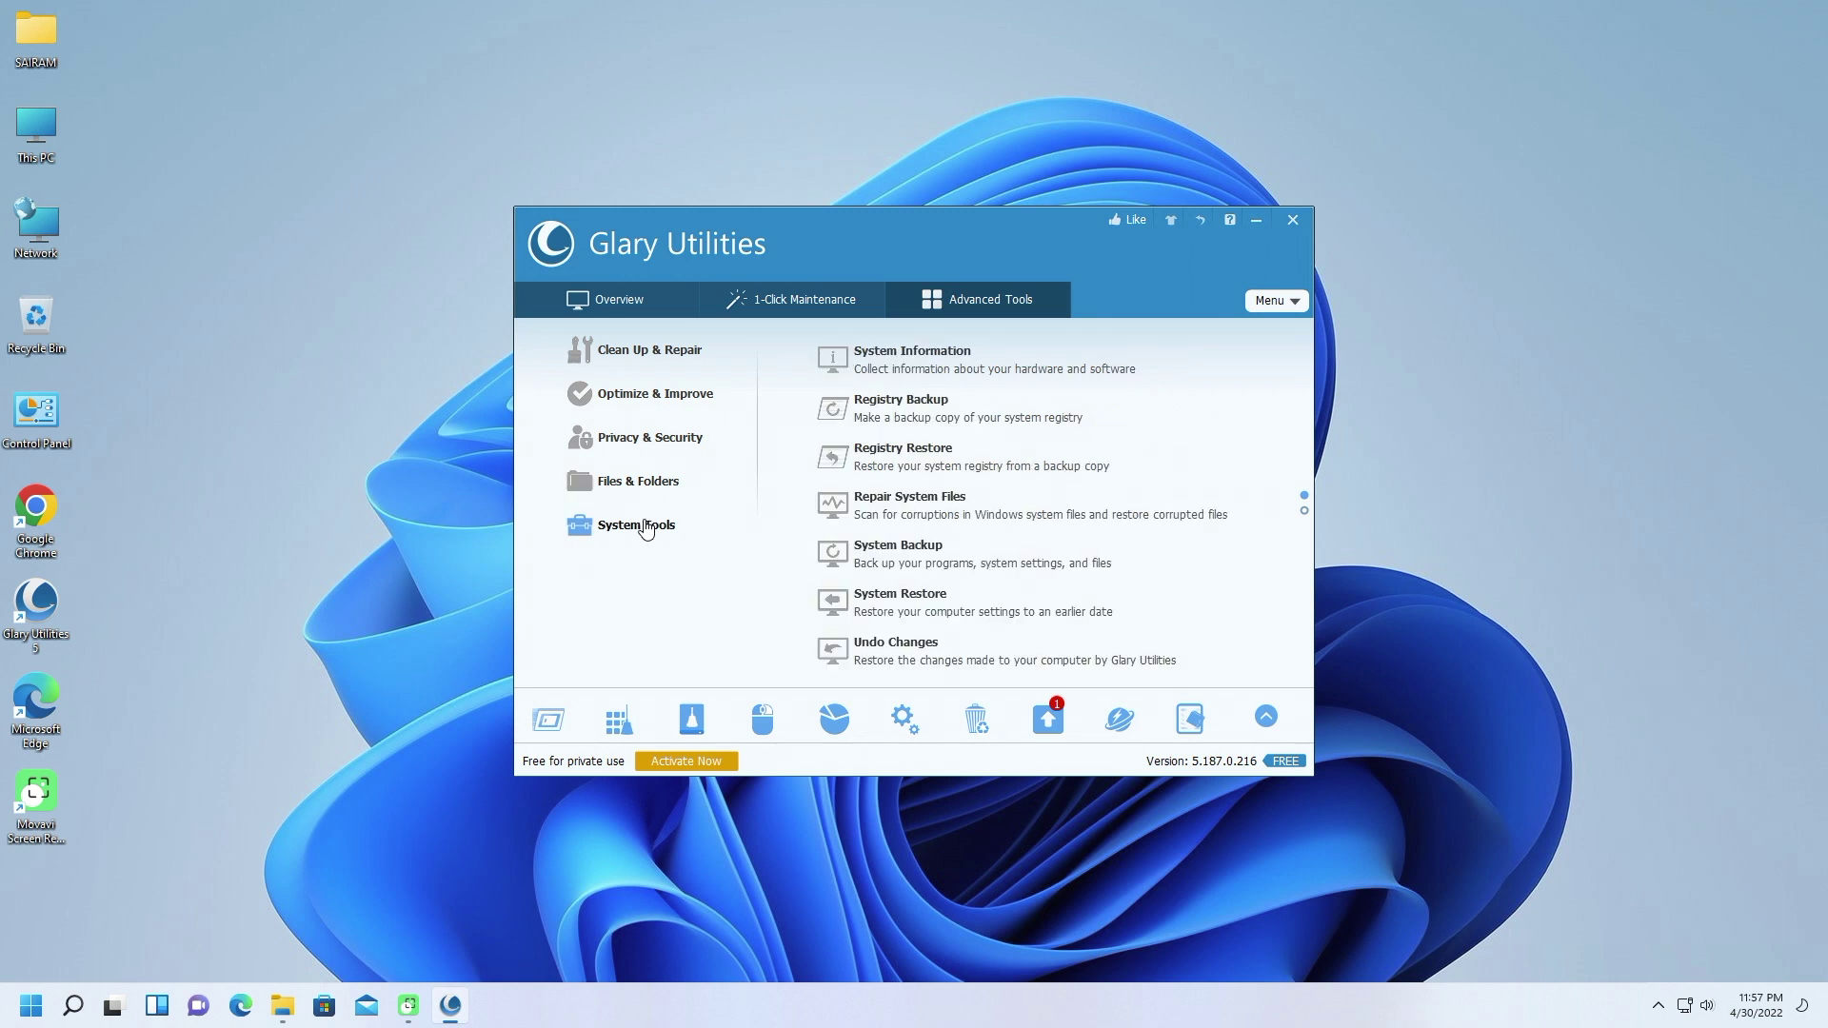
click(1295, 222)
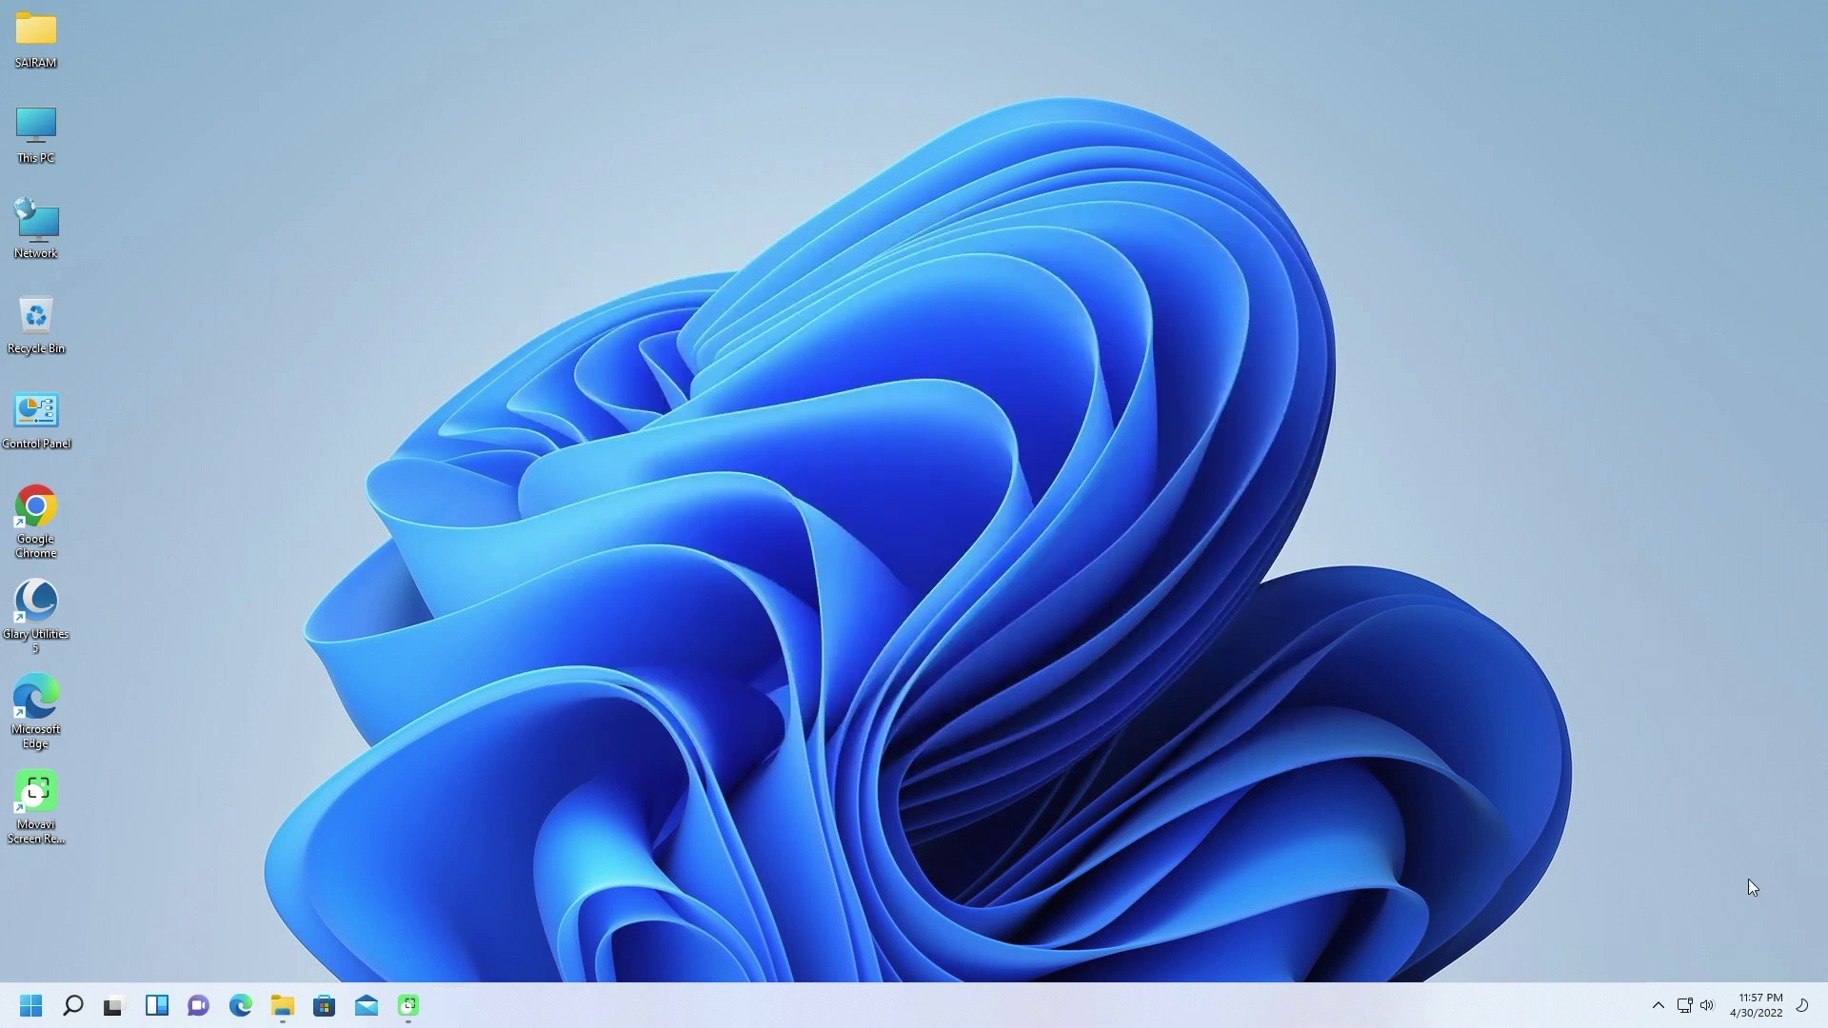
click(17, 1006)
click(5, 269)
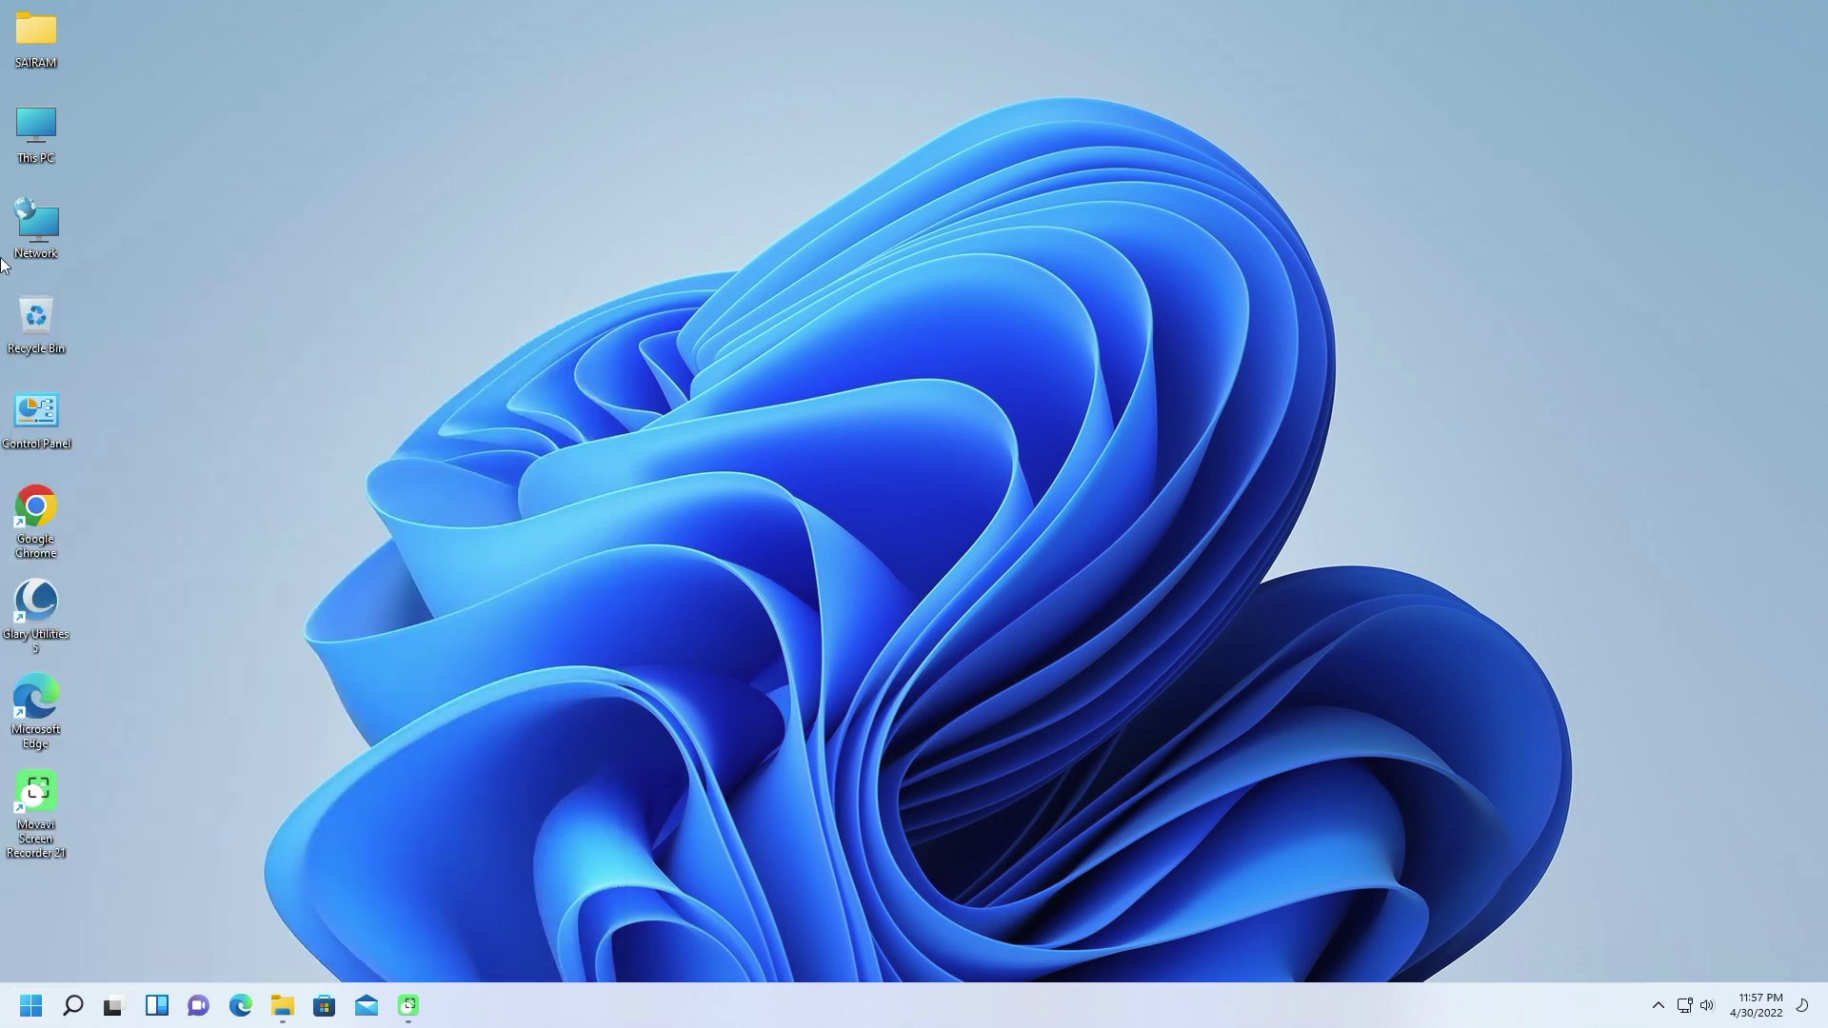
double_click(45, 134)
key(alt+F4)
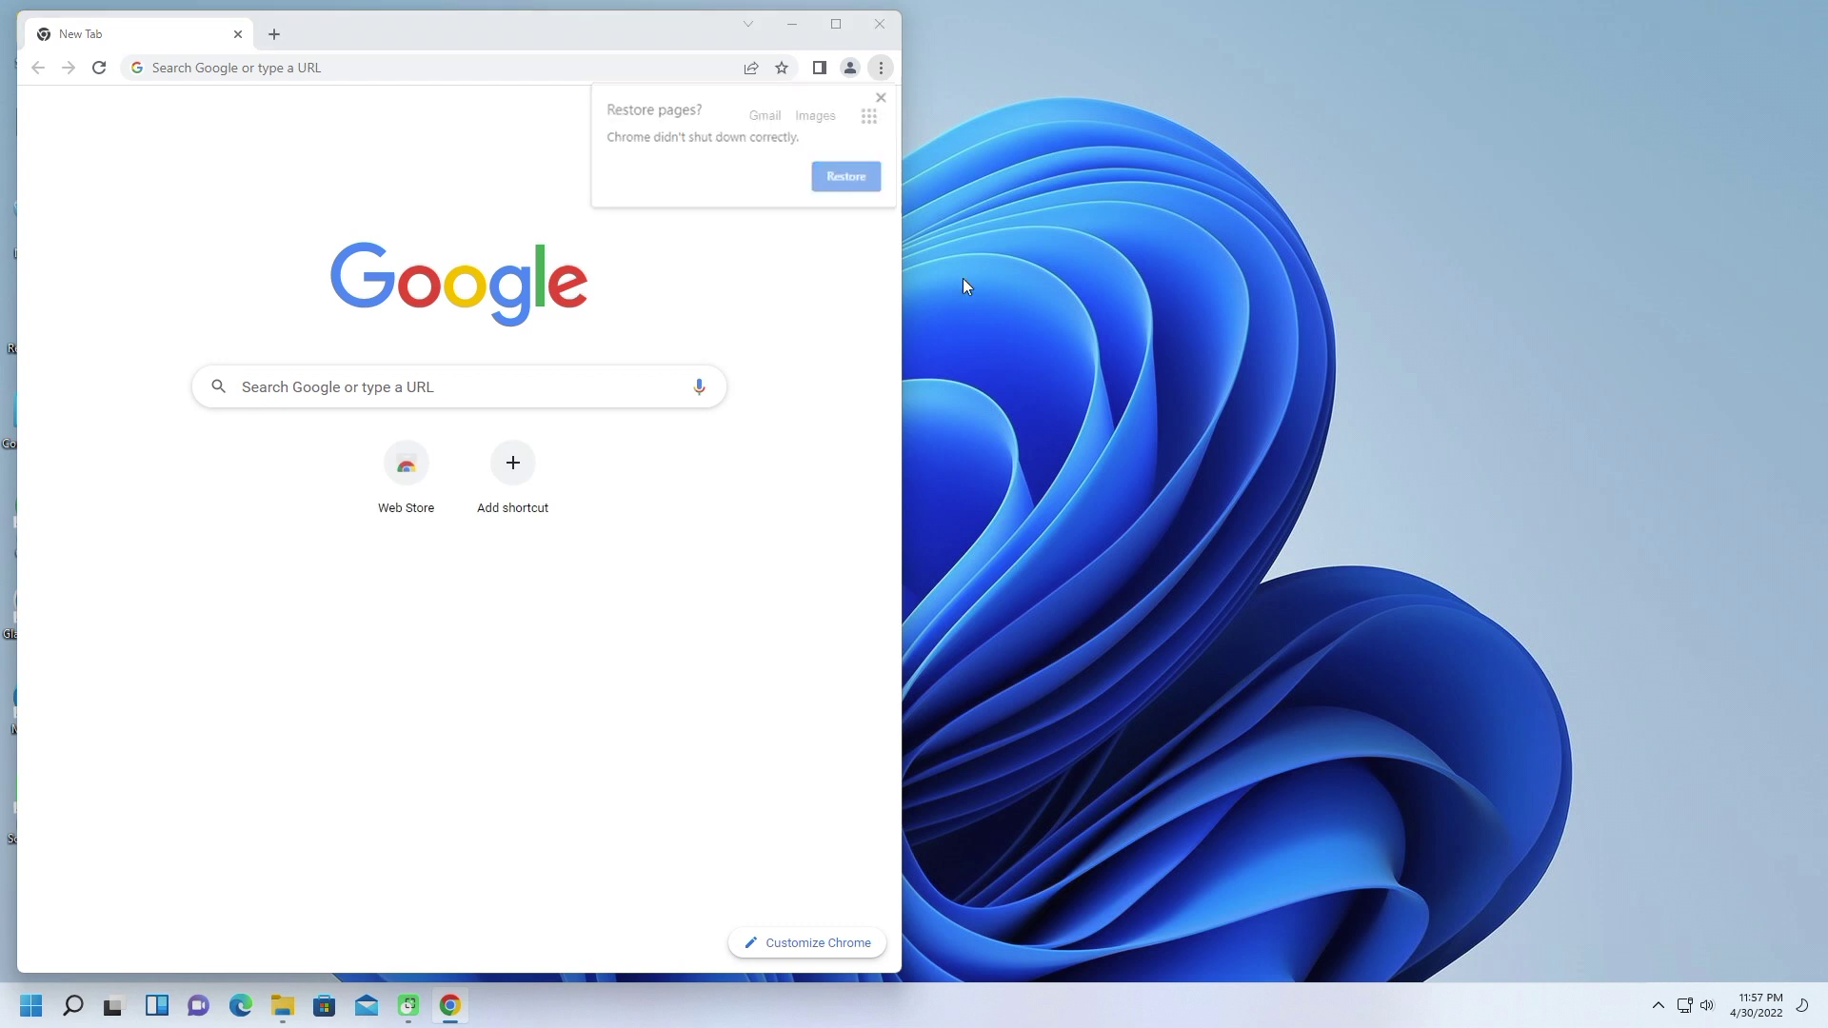
click(870, 115)
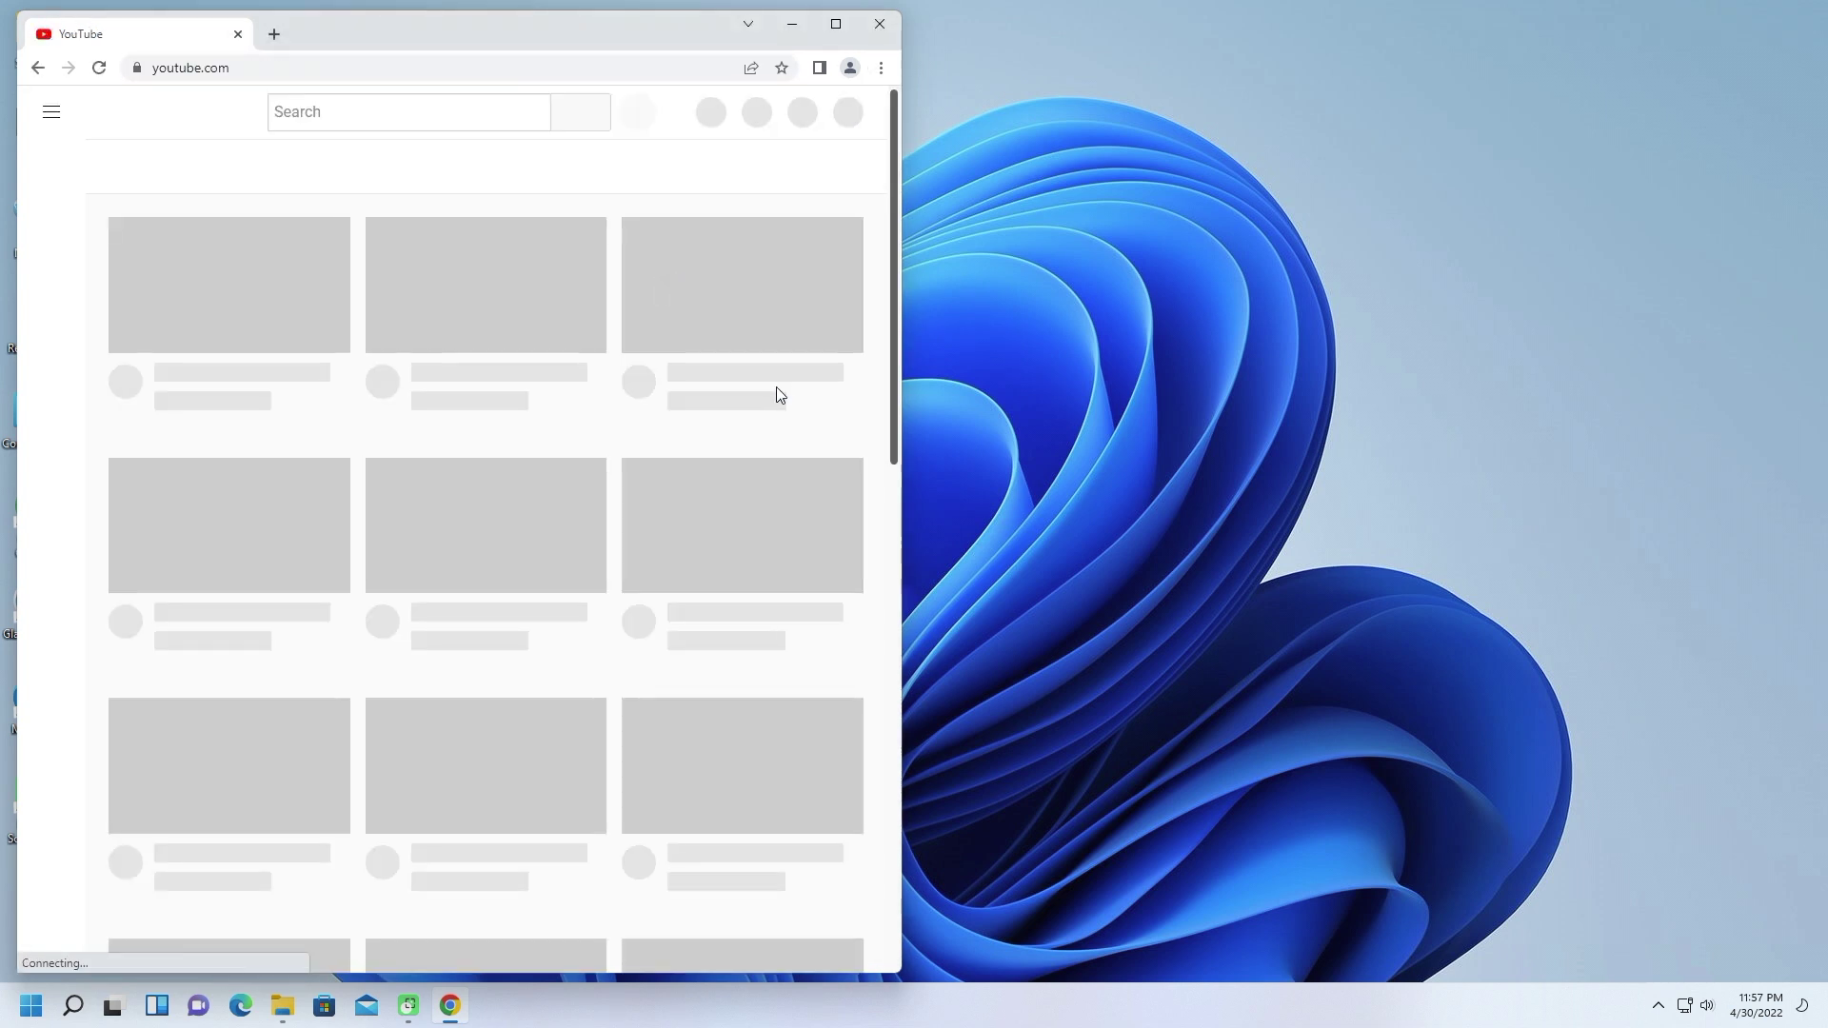
click(828, 36)
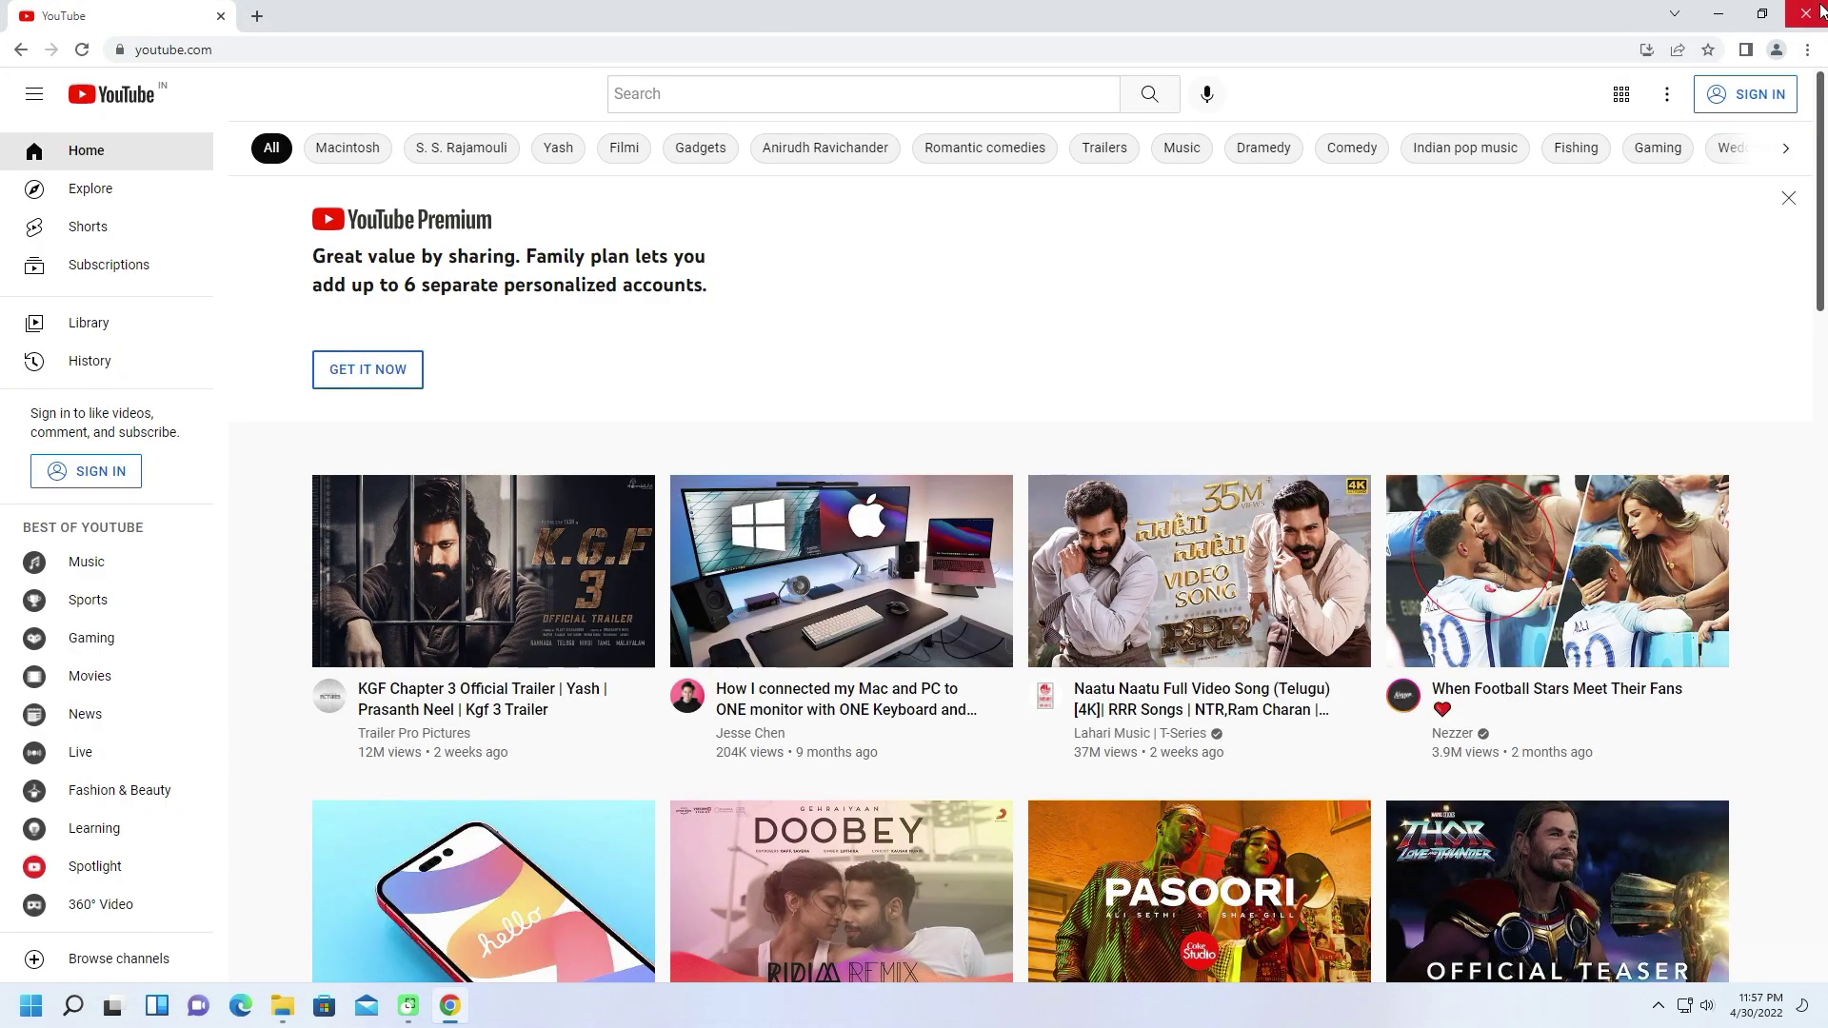
click(1820, 11)
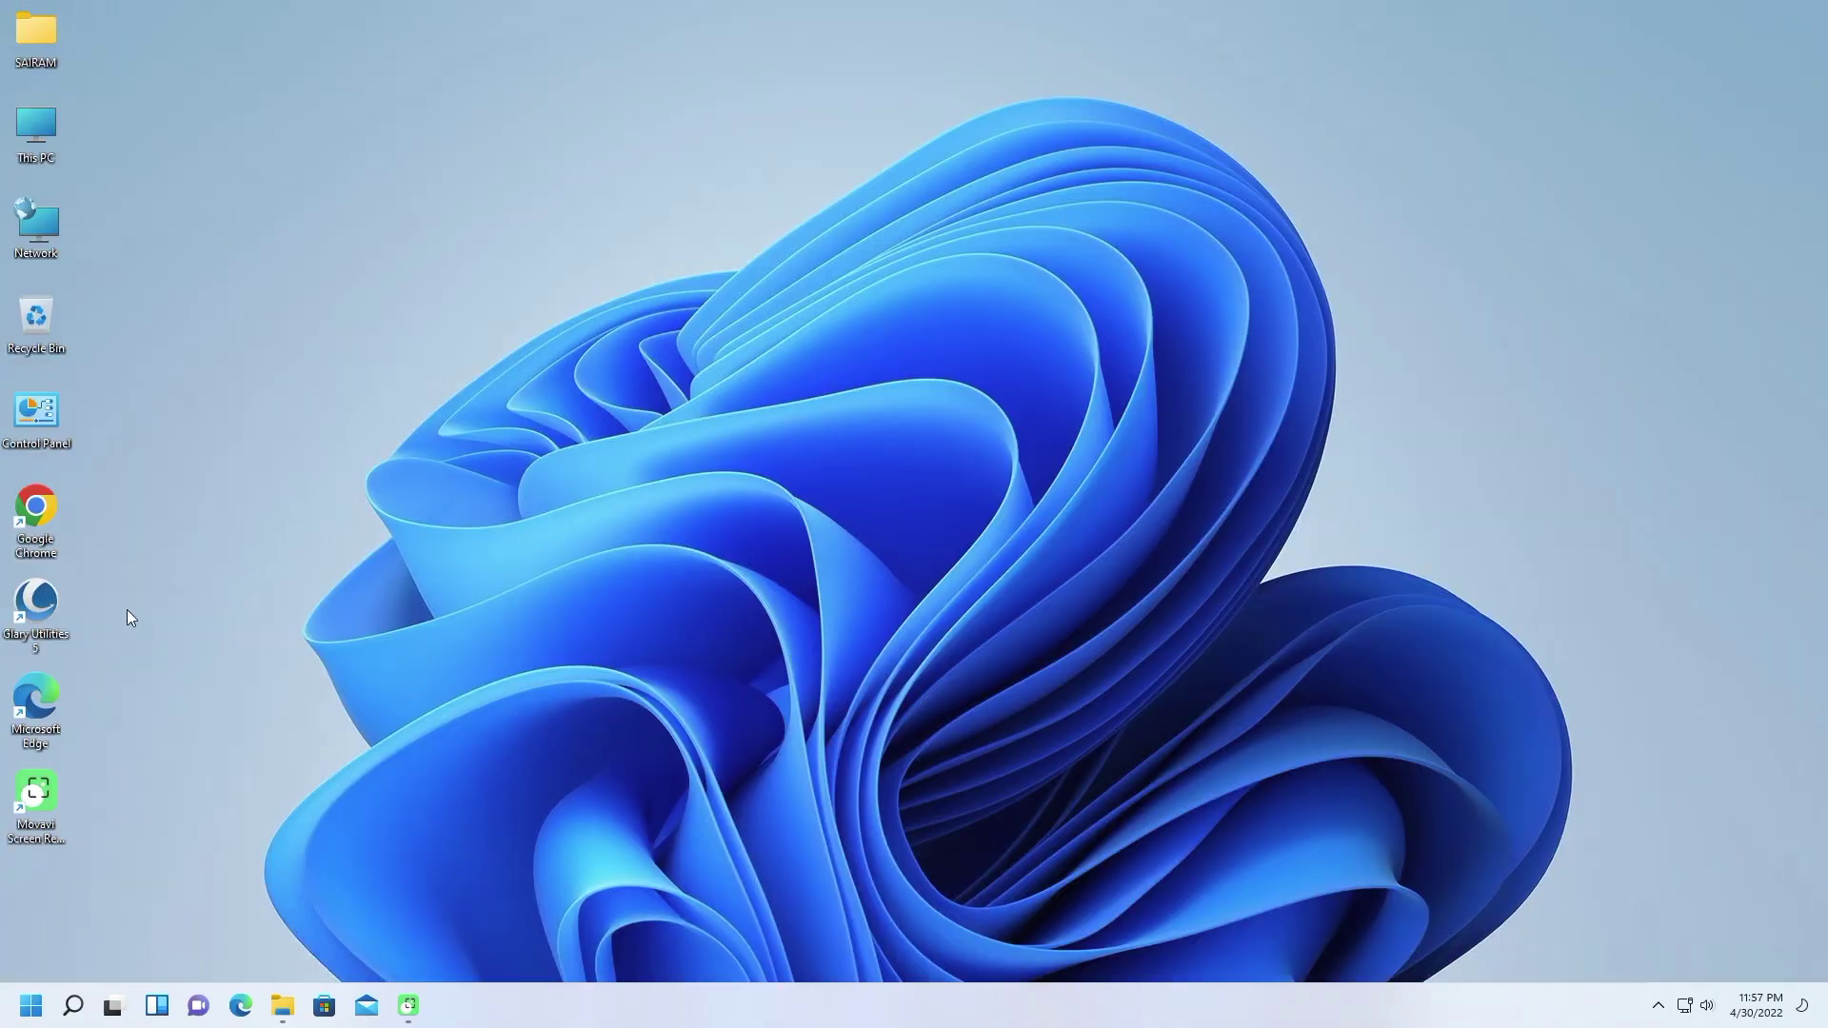
double_click(53, 500)
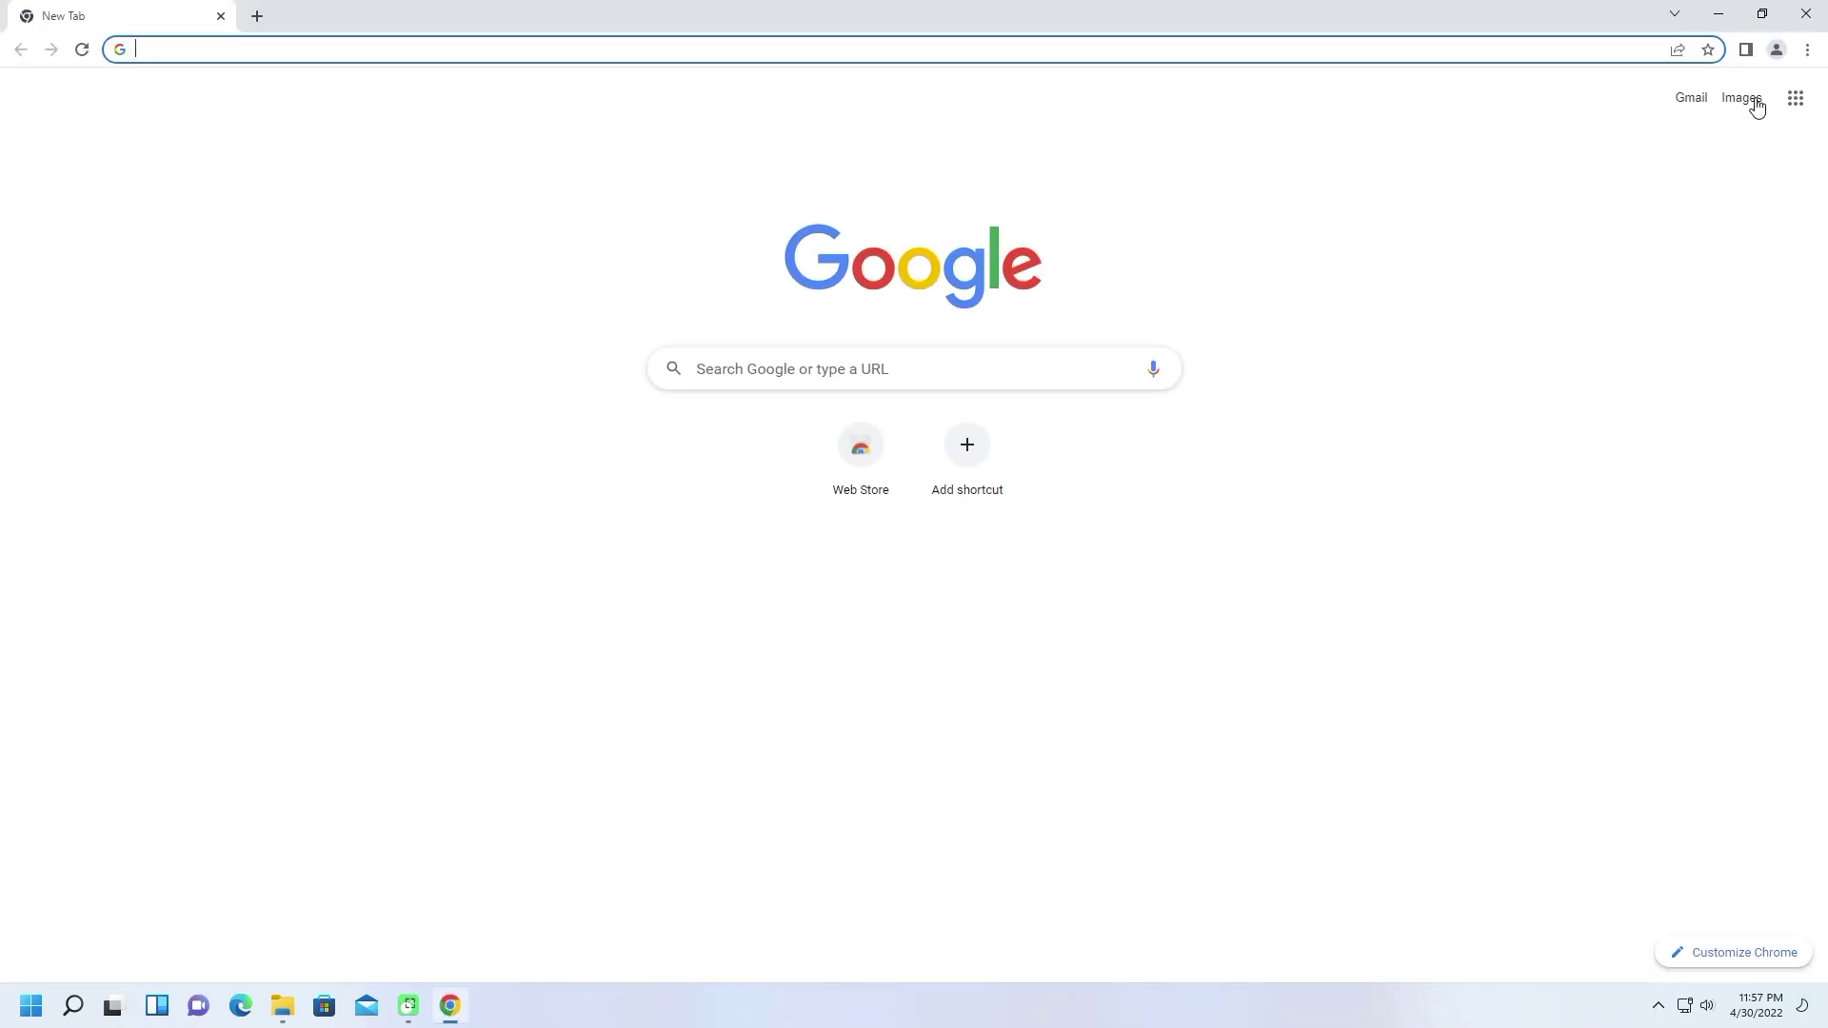
click(1808, 15)
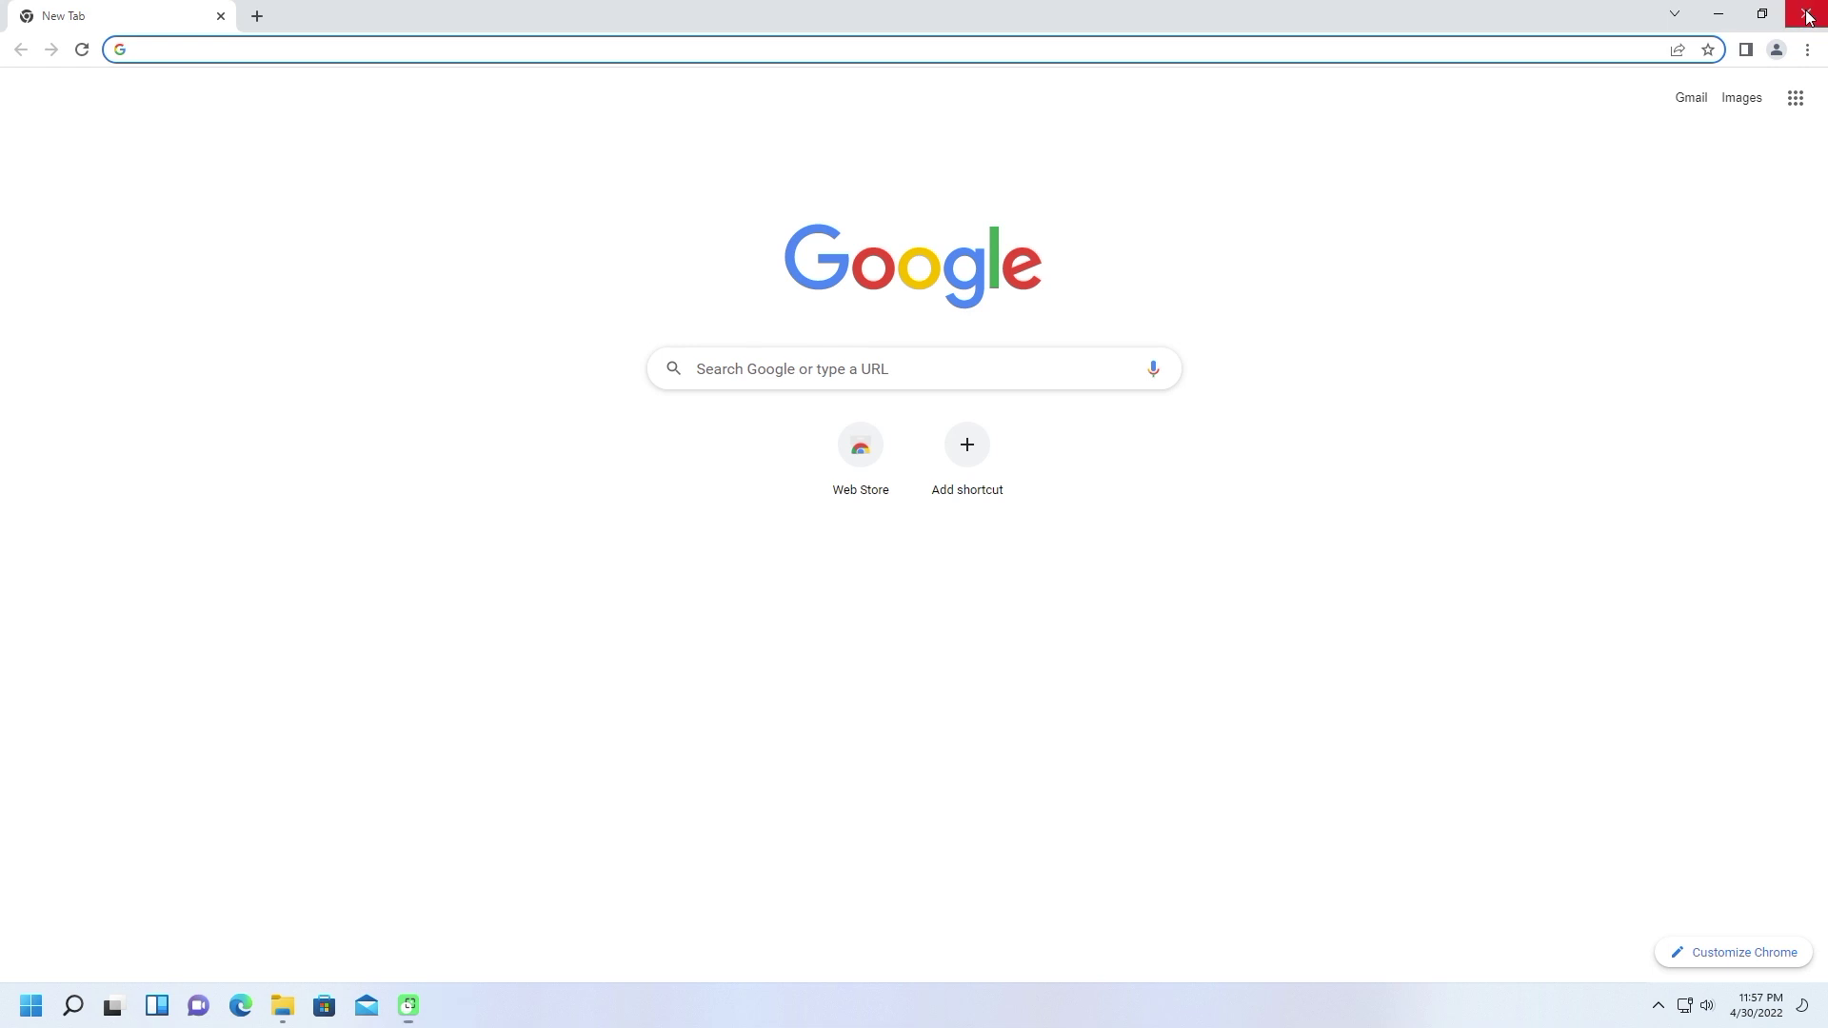